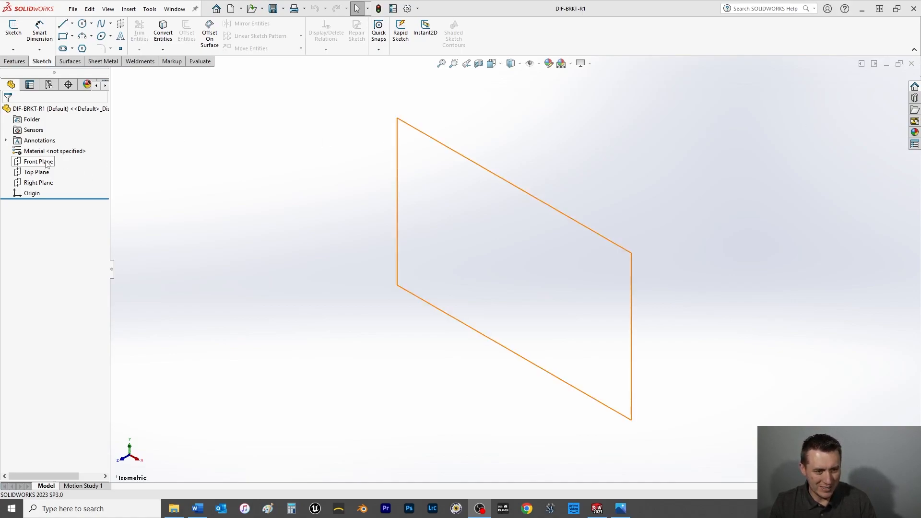
Sketch two concentric circles centred on the origin of the Top Plane, with radii of about 25 mm and 35 mm.
{"action": "left_click", "coordinate": [41, 172]}
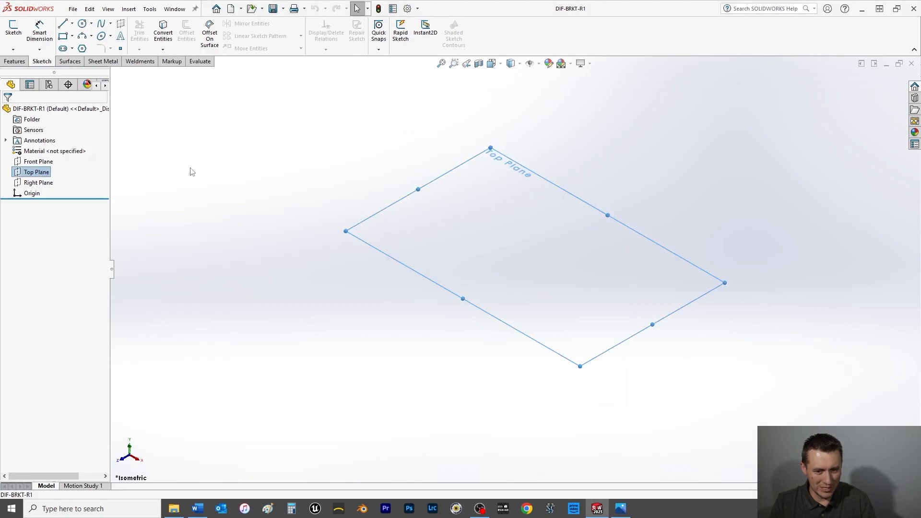
{"action": "key", "text": "ctrl+5"}
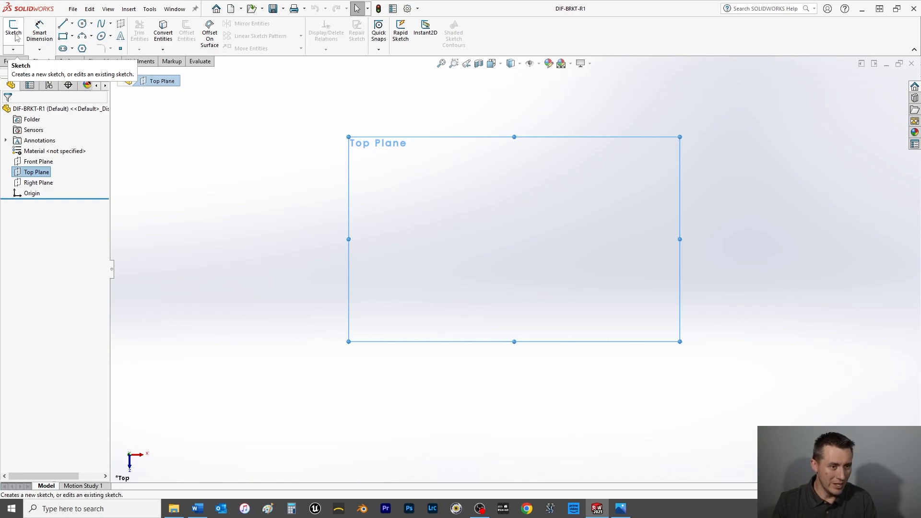
{"action": "left_click", "coordinate": [82, 24]}
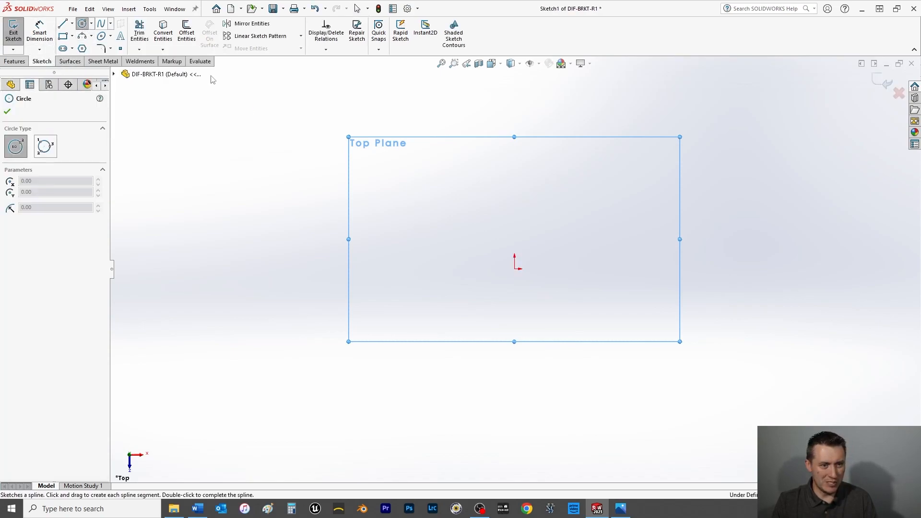
{"action": "left_click", "coordinate": [514, 268]}
{"action": "left_click", "coordinate": [549, 301]}
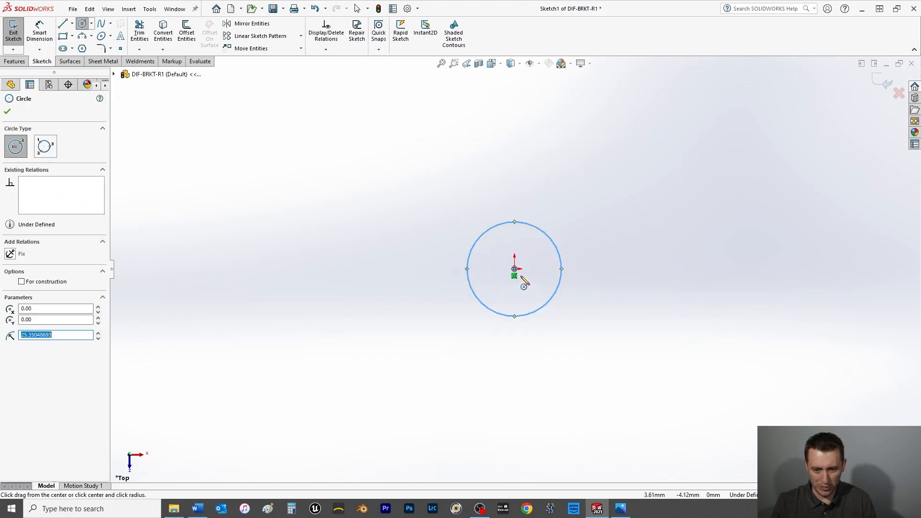
{"action": "left_click", "coordinate": [515, 269]}
{"action": "left_click", "coordinate": [565, 309]}
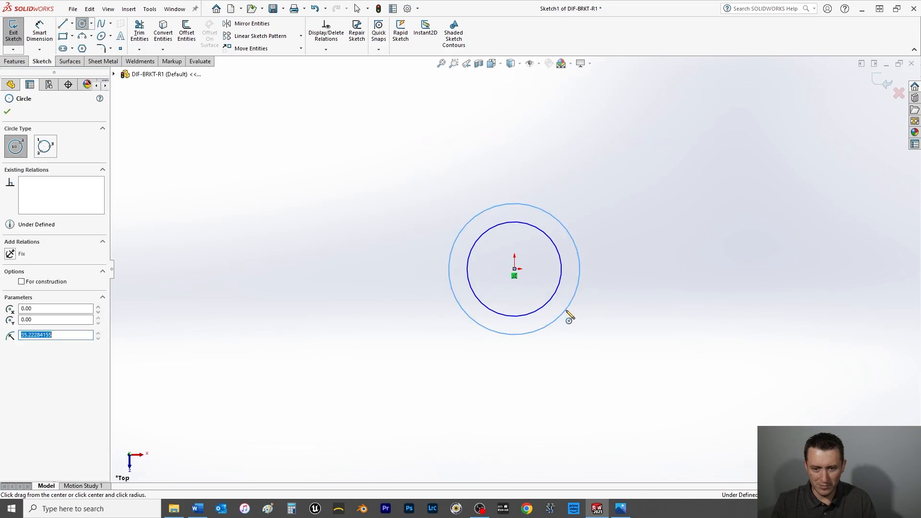
{"action": "left_click", "coordinate": [7, 112]}
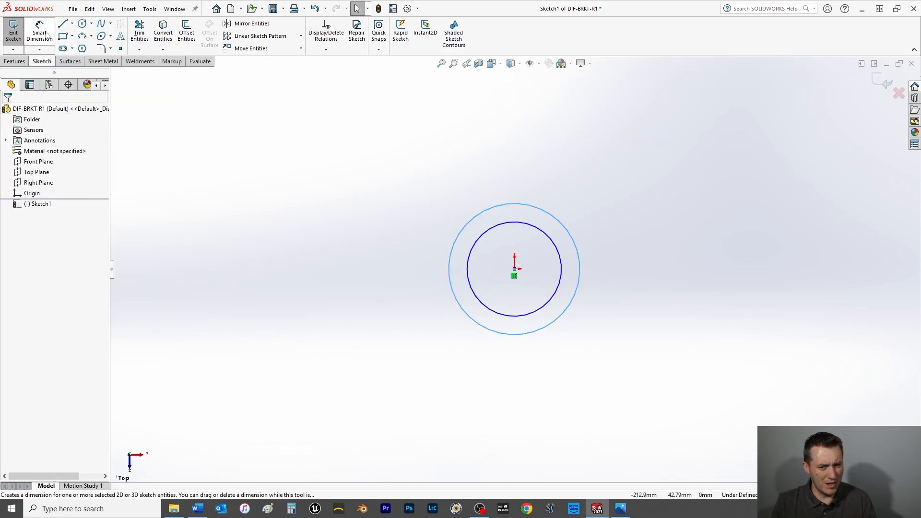
Dimension the outer circle's diameter as 50 mm.
{"action": "left_click", "coordinate": [39, 31]}
{"action": "left_click", "coordinate": [497, 333]}
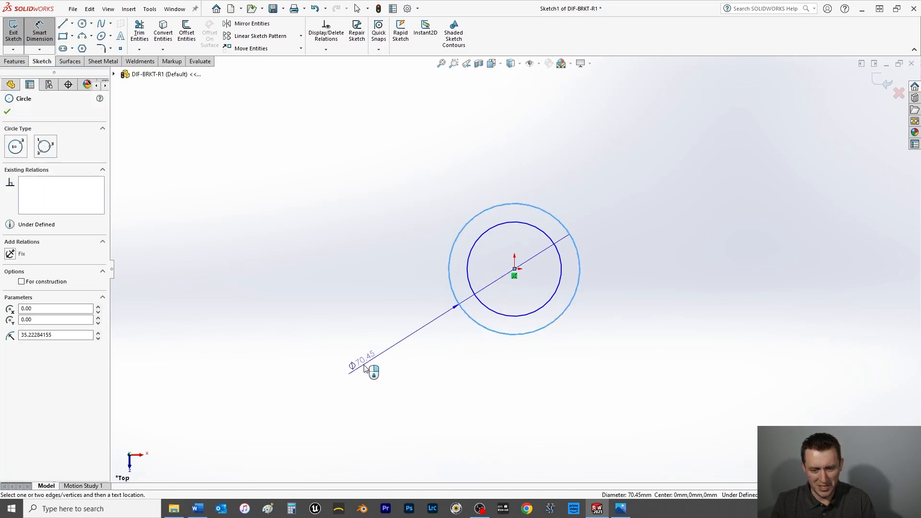
{"action": "left_click", "coordinate": [374, 361]}
{"action": "type", "text": "50"}
{"action": "key", "text": "Return"}
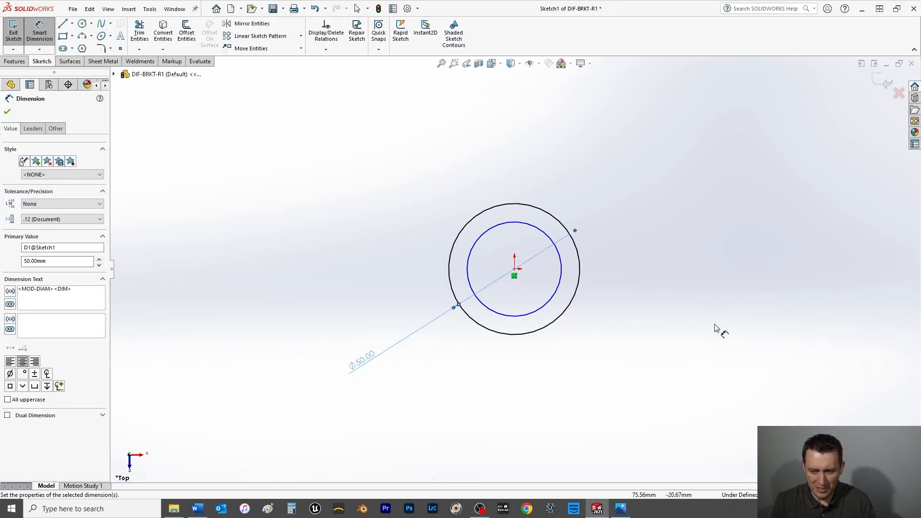
Dimension the inner circle's diameter as 32 mm and finish dimensioning.
{"action": "left_click", "coordinate": [553, 302]}
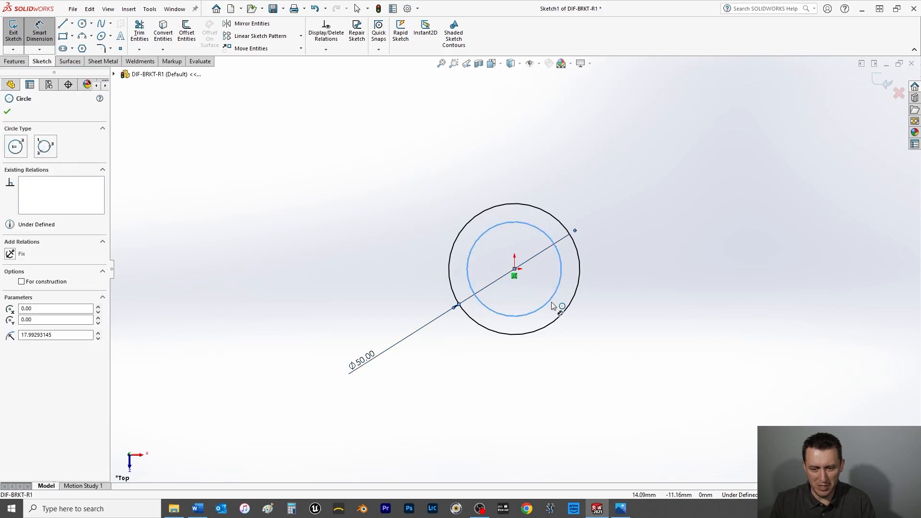
{"action": "left_click", "coordinate": [593, 354]}
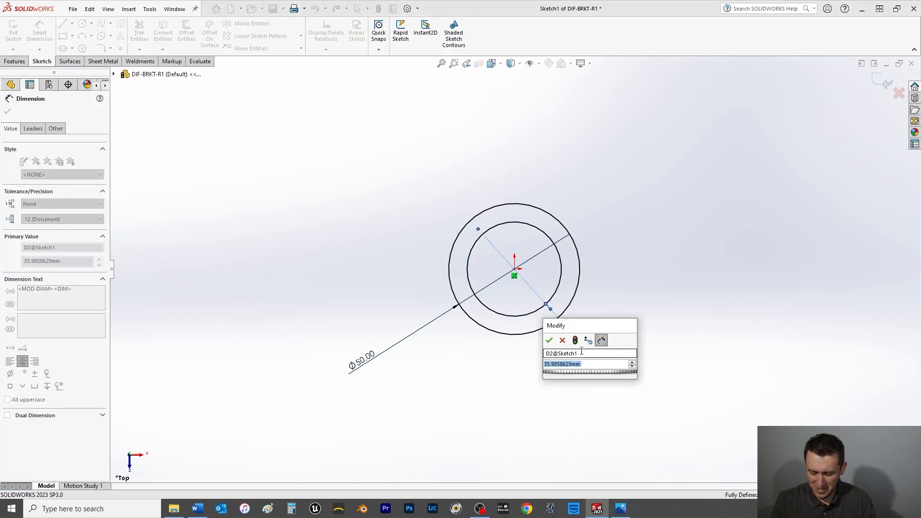
{"action": "type", "text": "32"}
{"action": "key", "text": "Return"}
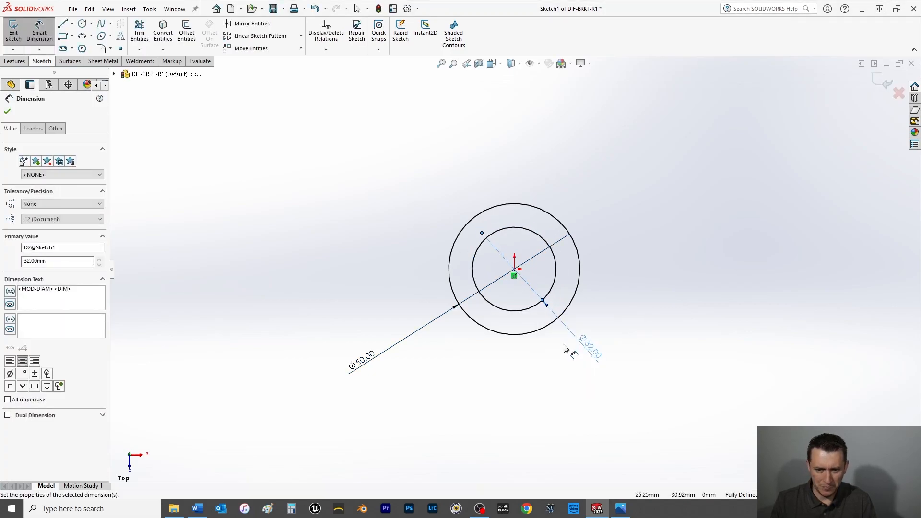
{"action": "key", "text": "Escape"}
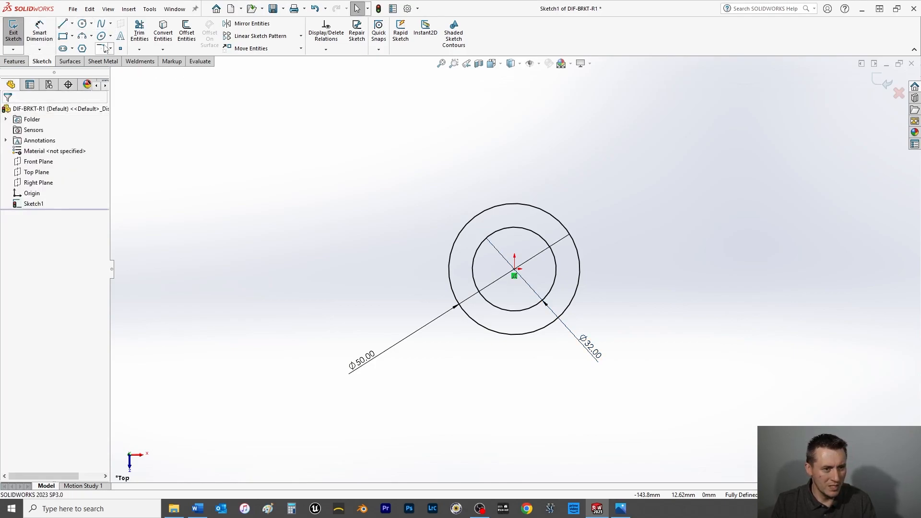
Sketch a vertical centerline about 58 mm long upward from the origin.
{"action": "left_click", "coordinate": [72, 23]}
{"action": "left_click", "coordinate": [84, 45]}
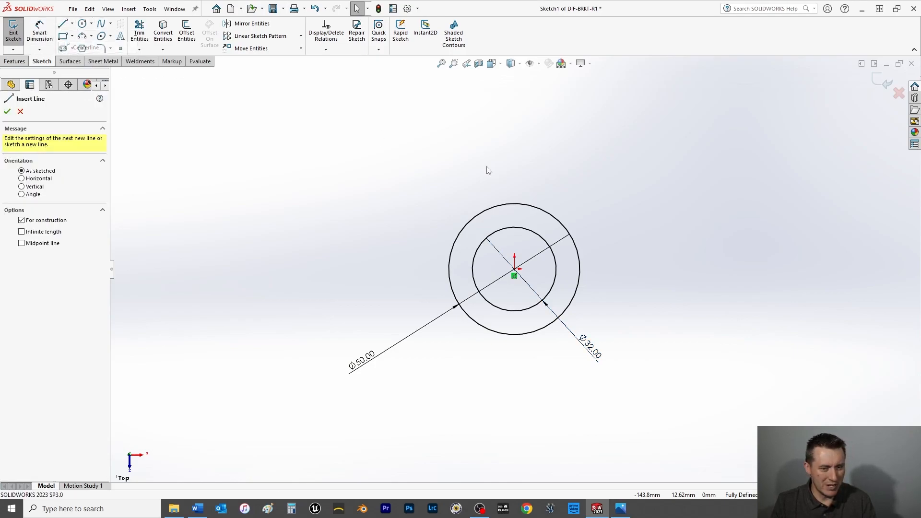
{"action": "left_click", "coordinate": [514, 268]}
{"action": "left_click", "coordinate": [514, 117]}
{"action": "right_click", "coordinate": [464, 127]}
{"action": "left_click", "coordinate": [470, 127]}
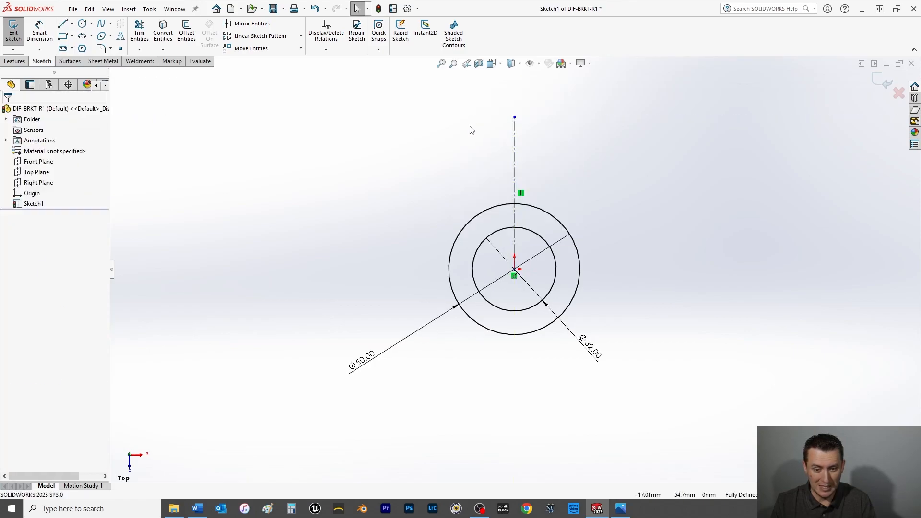
Set the vertical centerline's length to 60 mm with a dimension placed well clear of the circles.
{"action": "left_click", "coordinate": [41, 33]}
{"action": "left_click", "coordinate": [515, 174]}
{"action": "left_click", "coordinate": [214, 193]}
{"action": "type", "text": "60"}
{"action": "key", "text": "Return"}
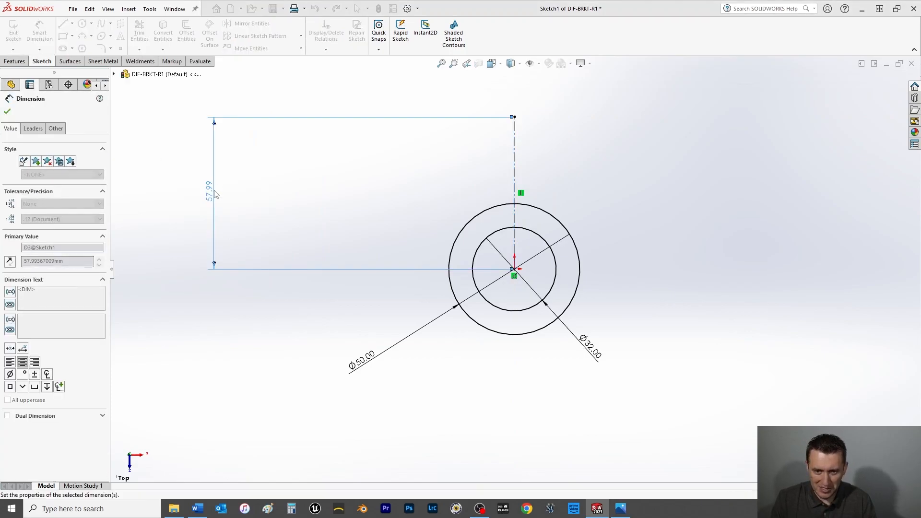
{"action": "left_click", "coordinate": [8, 112]}
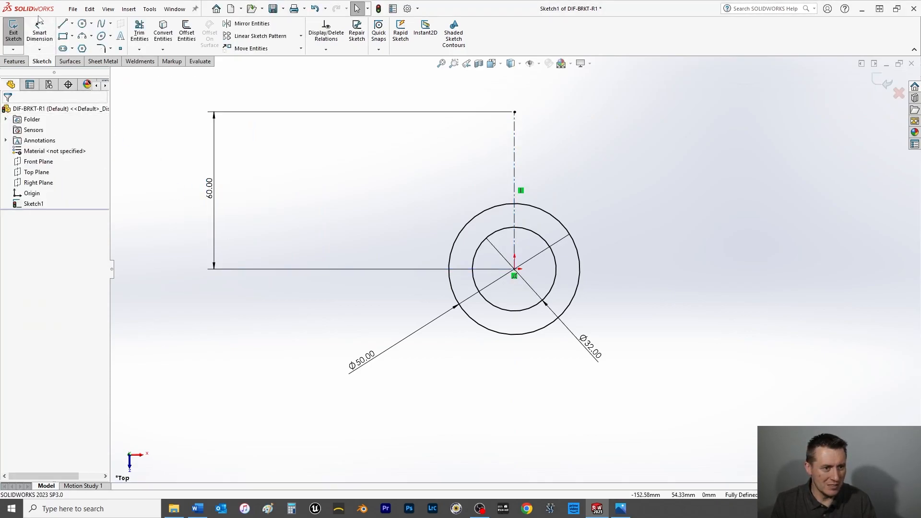
Sketch a horizontal midpoint line about 112 mm long below the circles, centred under the origin.
{"action": "left_click", "coordinate": [72, 24]}
{"action": "left_click", "coordinate": [82, 64]}
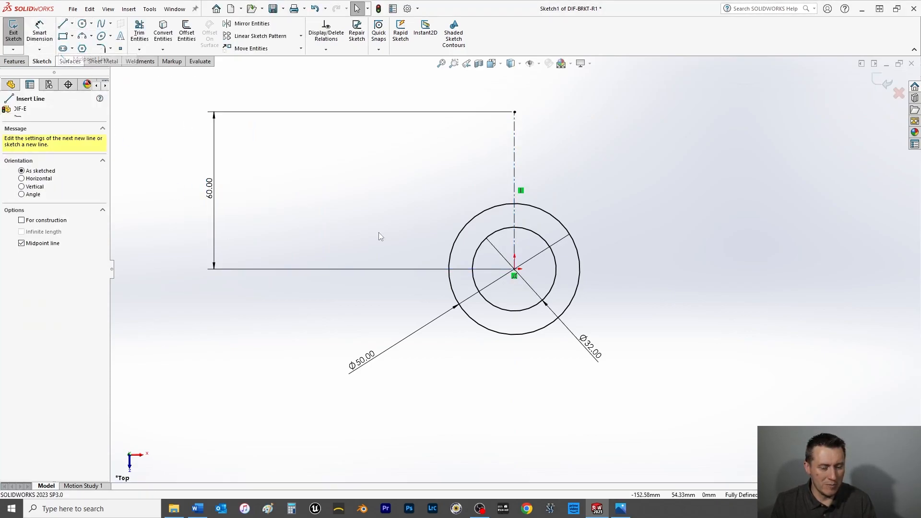
{"action": "left_click", "coordinate": [514, 364]}
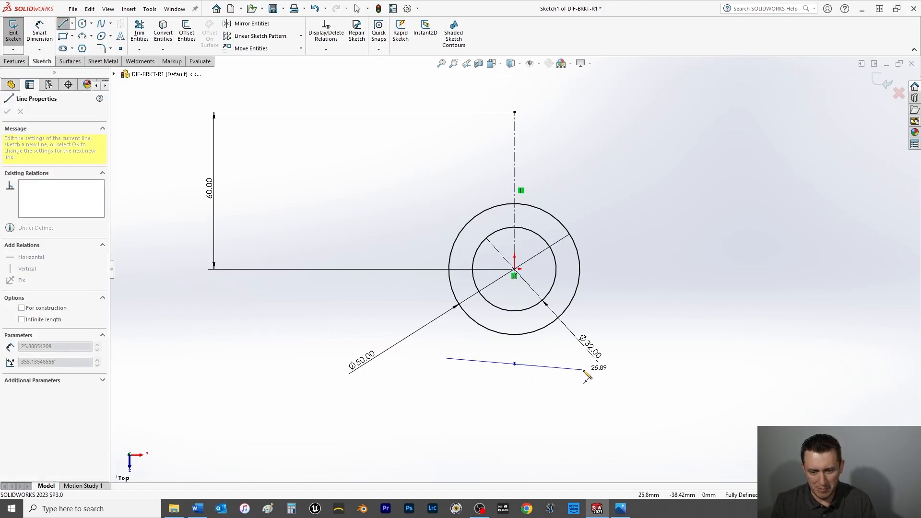
{"action": "left_click", "coordinate": [661, 364]}
{"action": "right_click", "coordinate": [662, 364]}
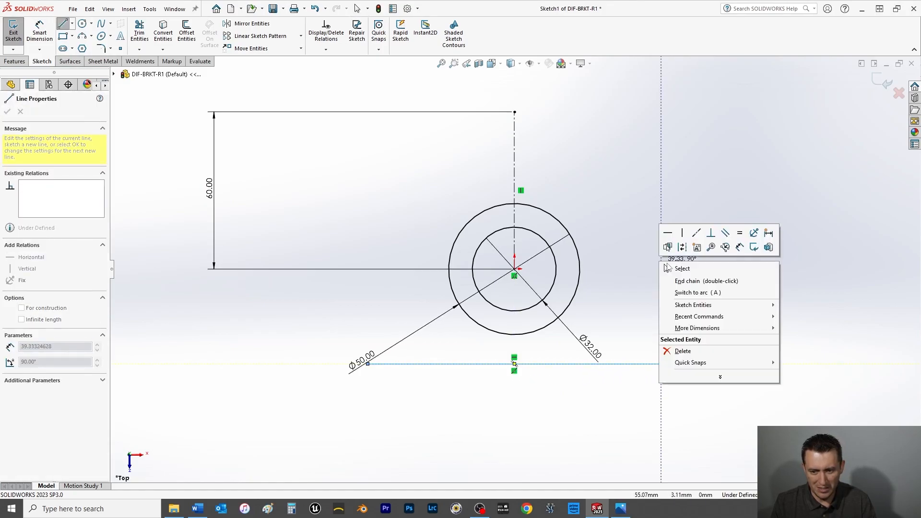
{"action": "left_click", "coordinate": [677, 268]}
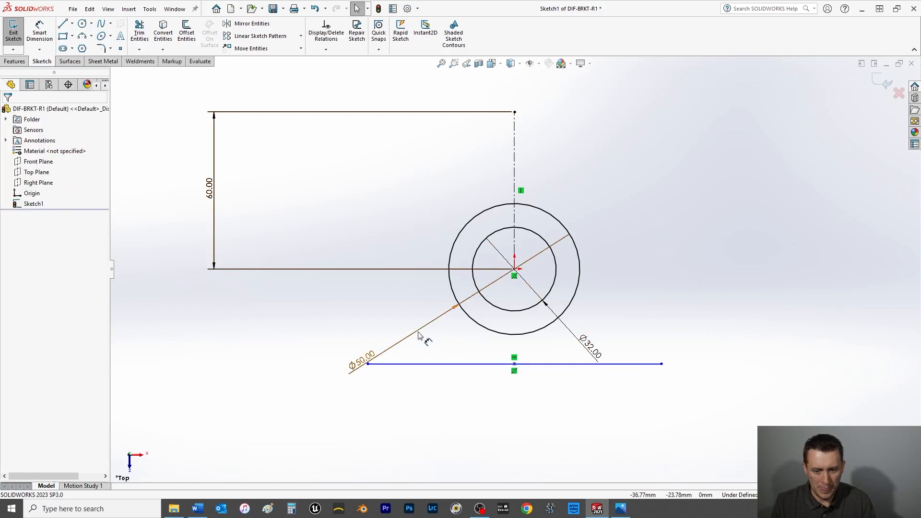
Add a vertical relation between the lower horizontal line's midpoint and the origin.
{"action": "left_click", "coordinate": [515, 365]}
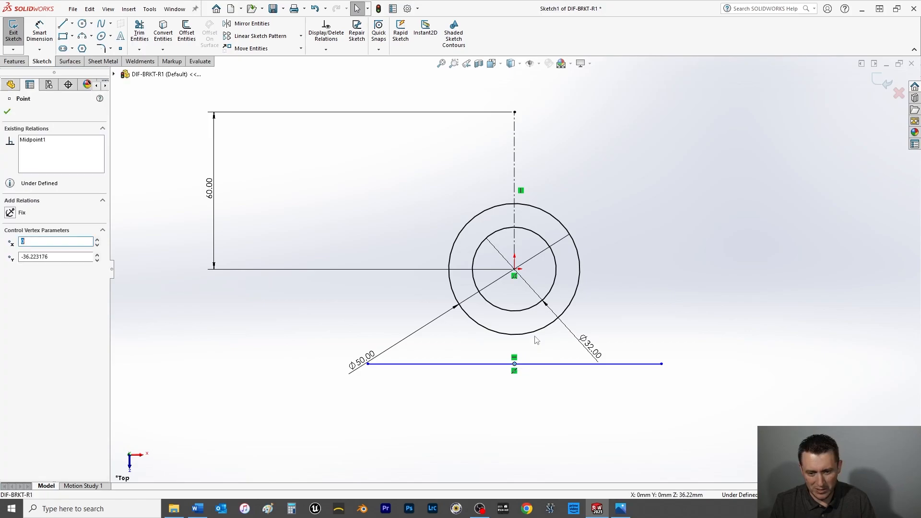
{"action": "left_click", "coordinate": [515, 270], "text": "ctrl"}
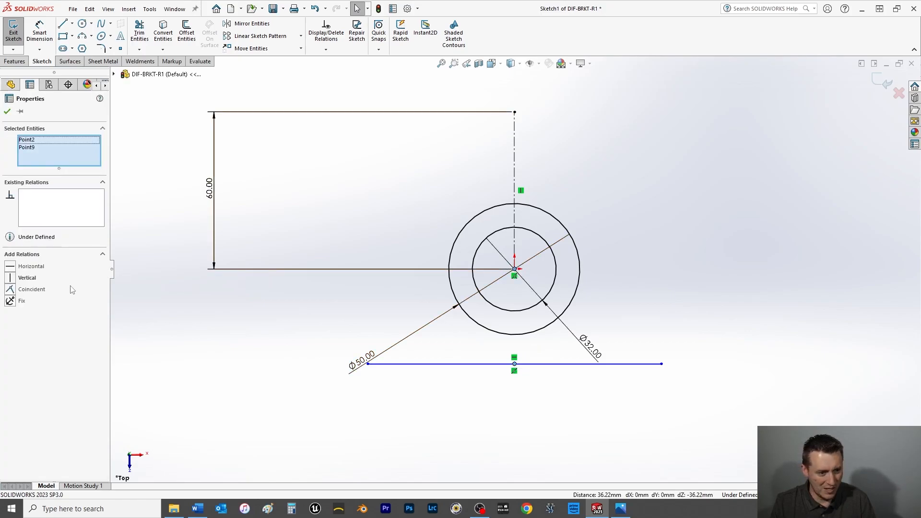
{"action": "left_click", "coordinate": [7, 112]}
Dimension the lower horizontal line's length as 90 mm.
{"action": "left_click", "coordinate": [40, 32]}
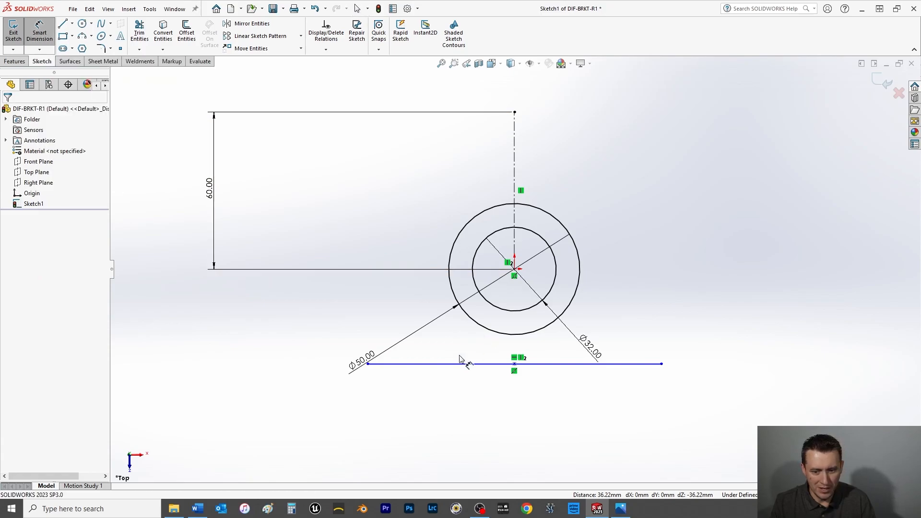
{"action": "left_click", "coordinate": [477, 365]}
{"action": "left_click", "coordinate": [508, 421]}
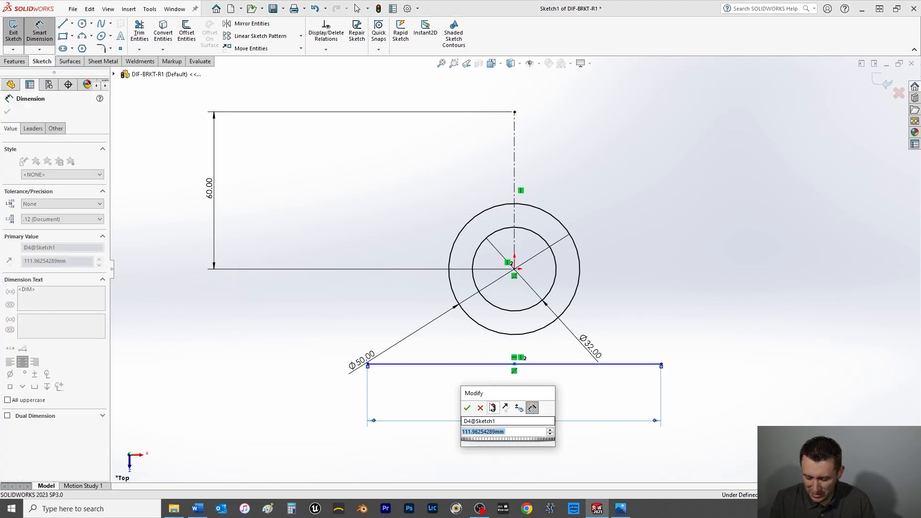
{"action": "type", "text": "90"}
{"action": "key", "text": "Return"}
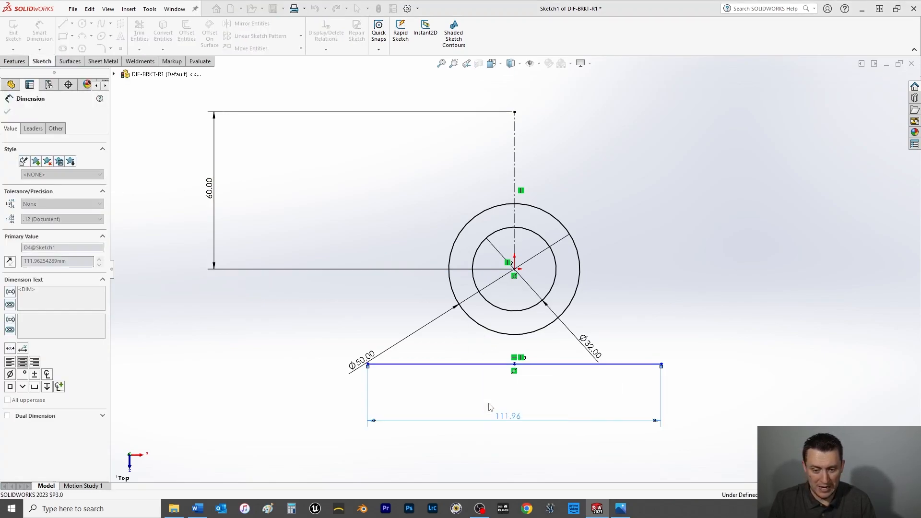
{"action": "left_click", "coordinate": [8, 111]}
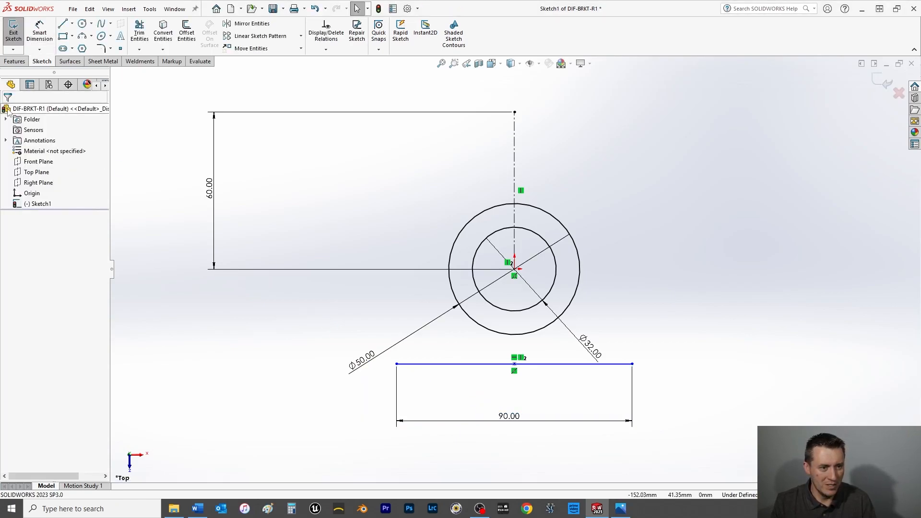
Sketch a stepped chain of horizontal and vertical lines from the outer circle's left quadrant up to the centerline's top level, ending with a notch at the centerline.
{"action": "left_click", "coordinate": [64, 25]}
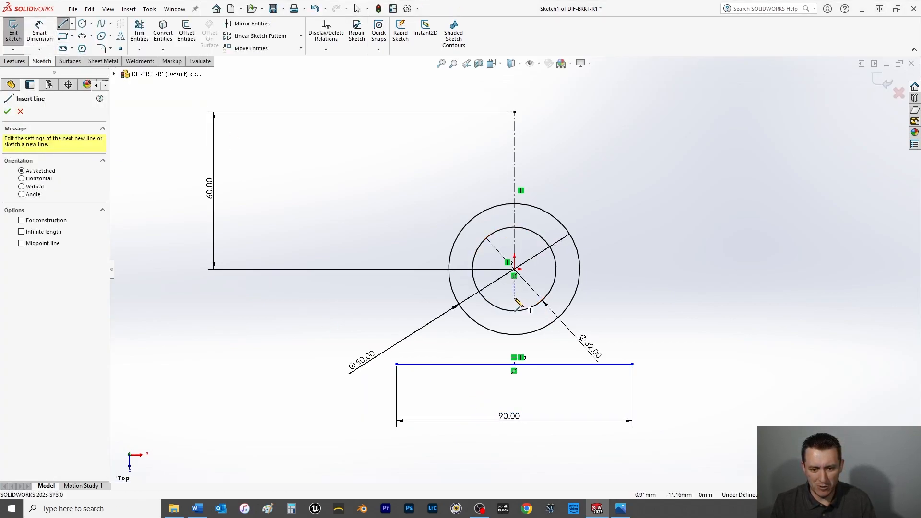
{"action": "left_click", "coordinate": [449, 269]}
{"action": "left_click", "coordinate": [449, 193]}
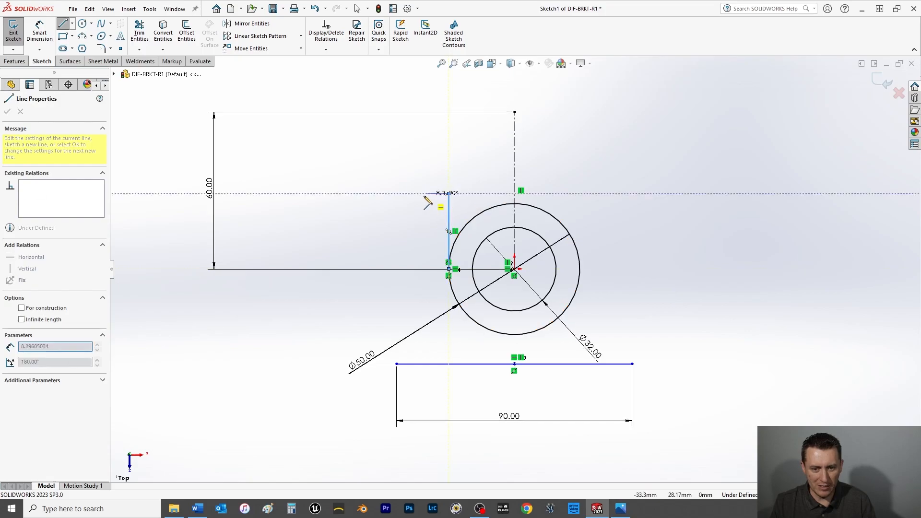
{"action": "left_click", "coordinate": [385, 193]}
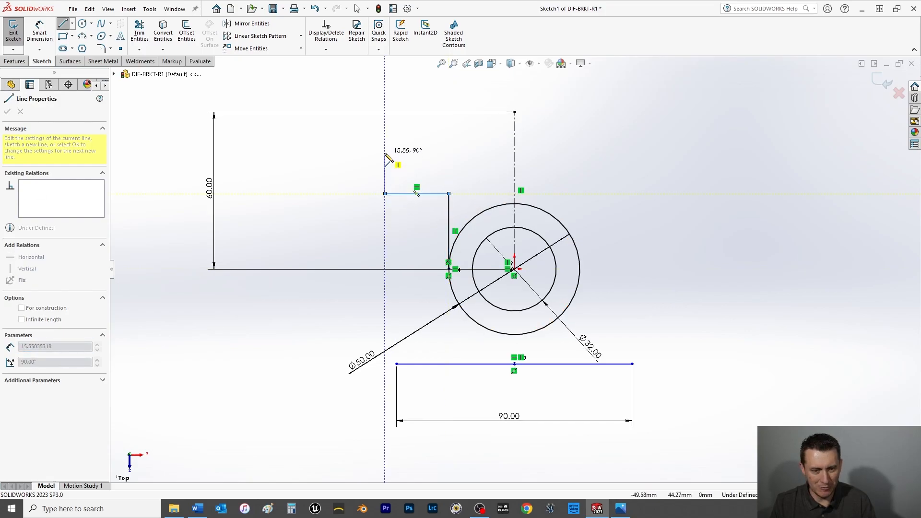
{"action": "left_click", "coordinate": [384, 133]}
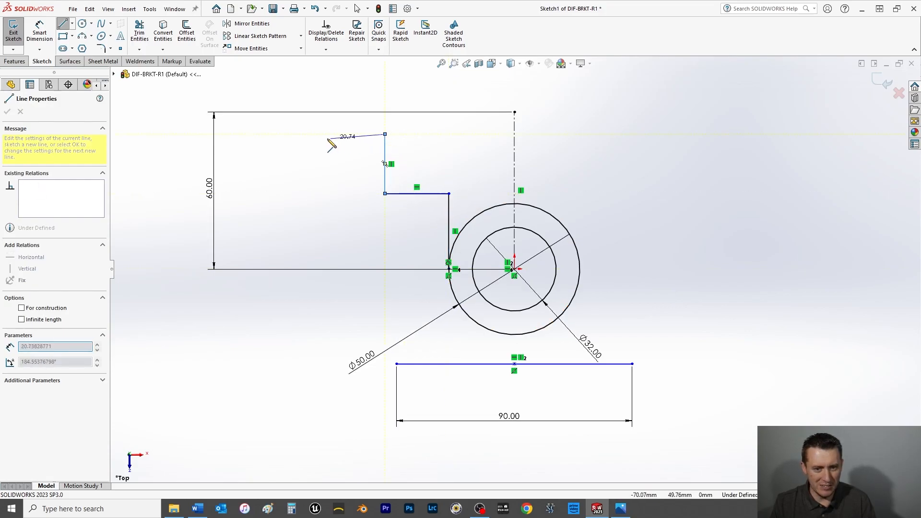
{"action": "left_click", "coordinate": [311, 134]}
{"action": "left_click", "coordinate": [311, 112]}
{"action": "left_click", "coordinate": [441, 112]}
{"action": "left_click", "coordinate": [441, 150]}
{"action": "left_click", "coordinate": [515, 150]}
{"action": "right_click", "coordinate": [485, 90]}
{"action": "left_click", "coordinate": [489, 96]}
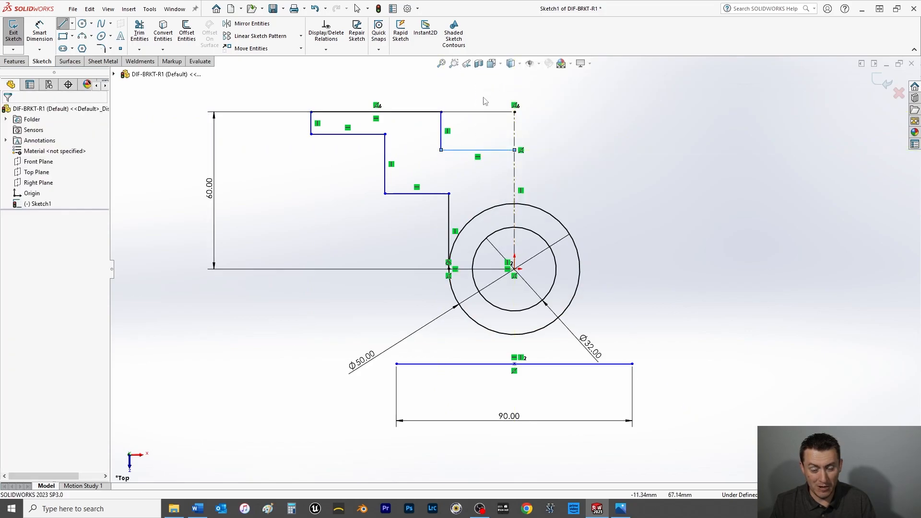
Dimension the horizontal distance from the notch's vertical line to the centerline as 35 mm.
{"action": "left_click", "coordinate": [40, 32]}
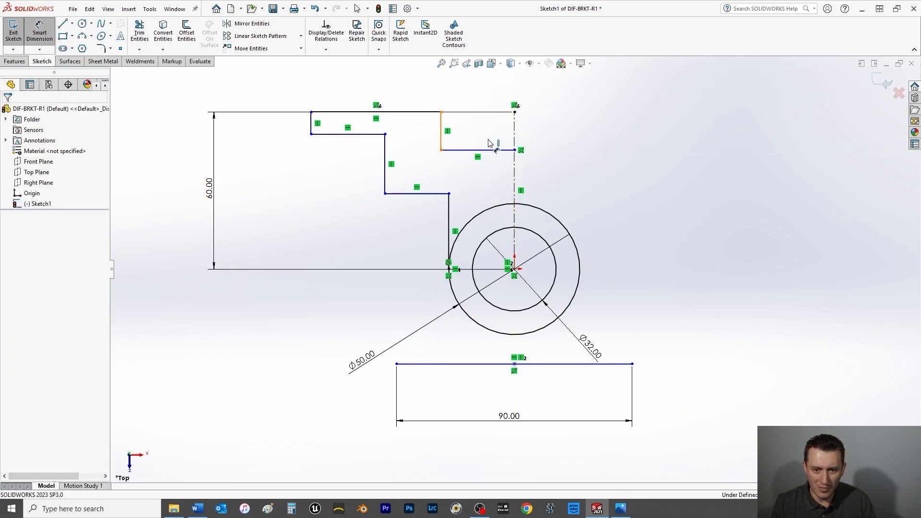
{"action": "left_click", "coordinate": [514, 132]}
{"action": "left_click", "coordinate": [514, 135]}
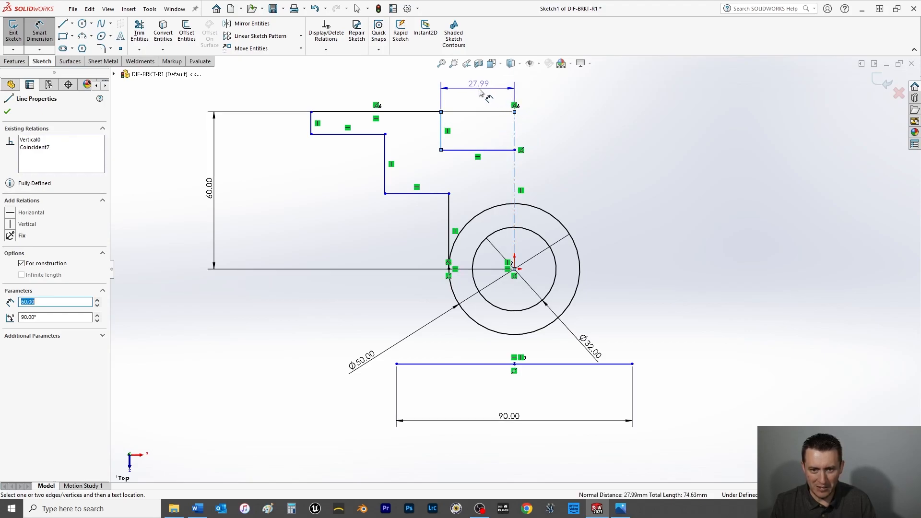
{"action": "left_click", "coordinate": [480, 90]}
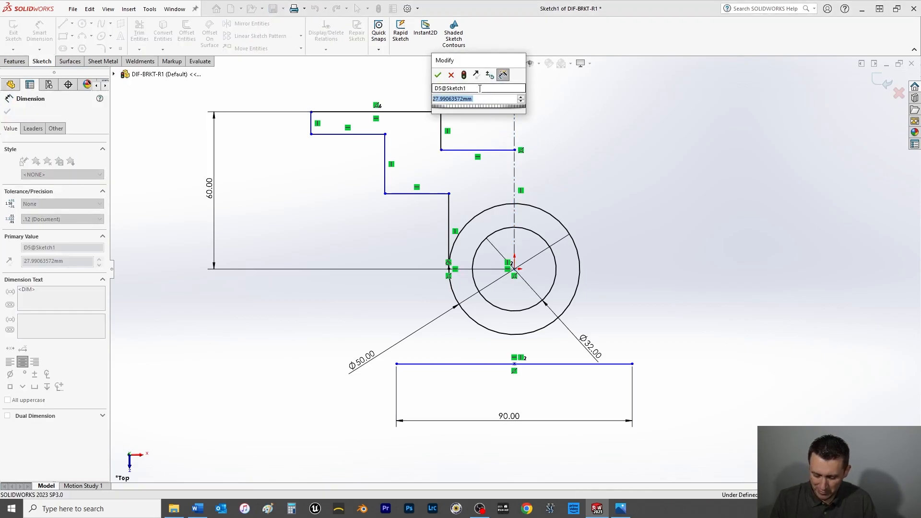
{"action": "type", "text": "56/2"}
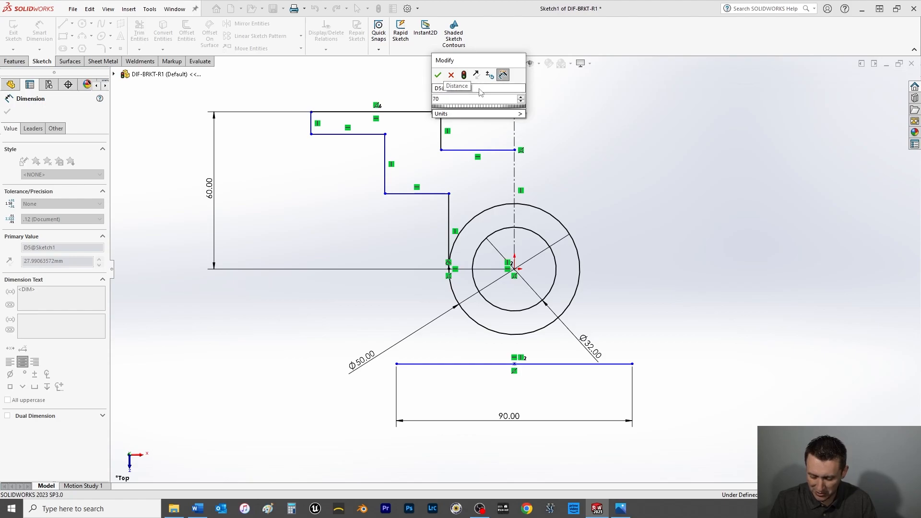
{"action": "key", "text": "Return"}
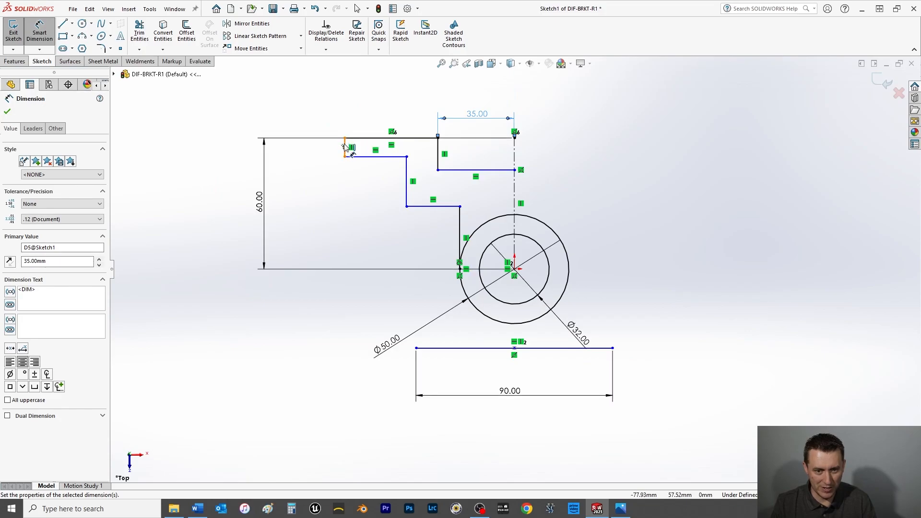
Dimension the horizontal distance from the stepped profile's outermost vertical line to the centerline as 150/2, giving 75 mm.
{"action": "left_click", "coordinate": [345, 147]}
{"action": "left_click", "coordinate": [514, 154]}
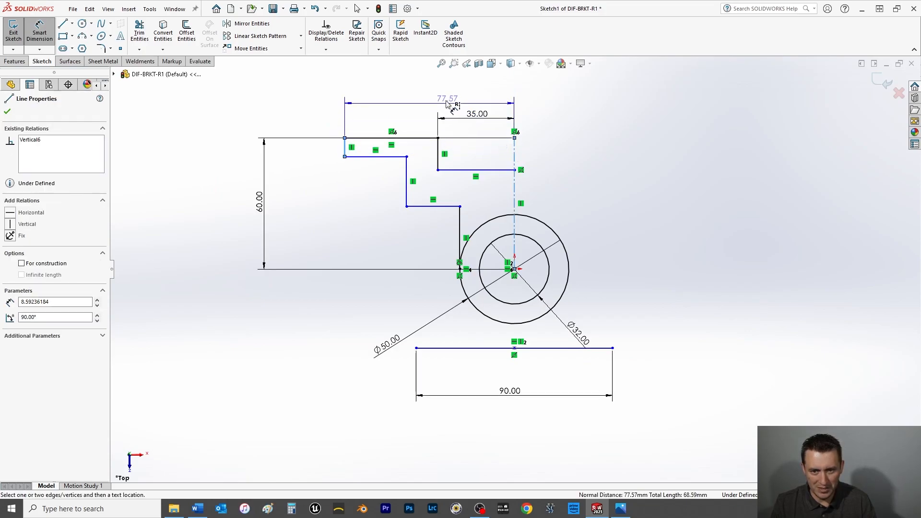
{"action": "left_click", "coordinate": [428, 84]}
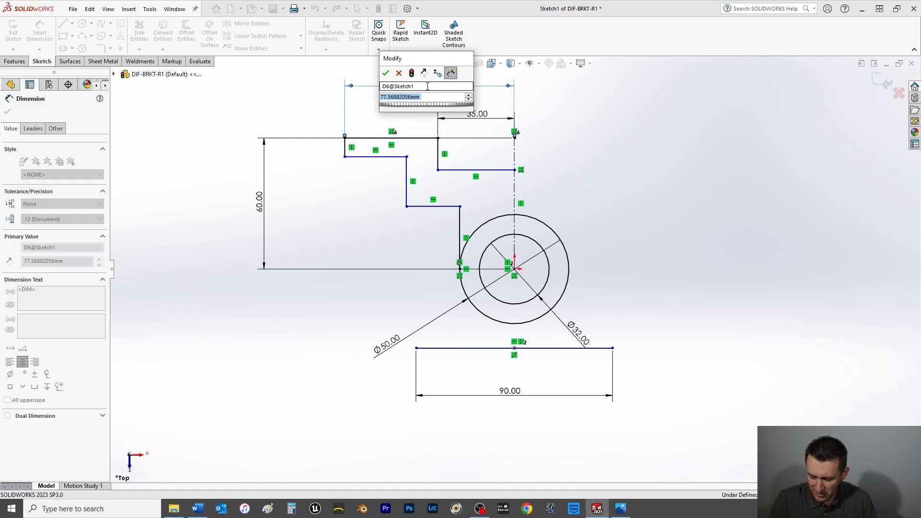
{"action": "type", "text": "150/2"}
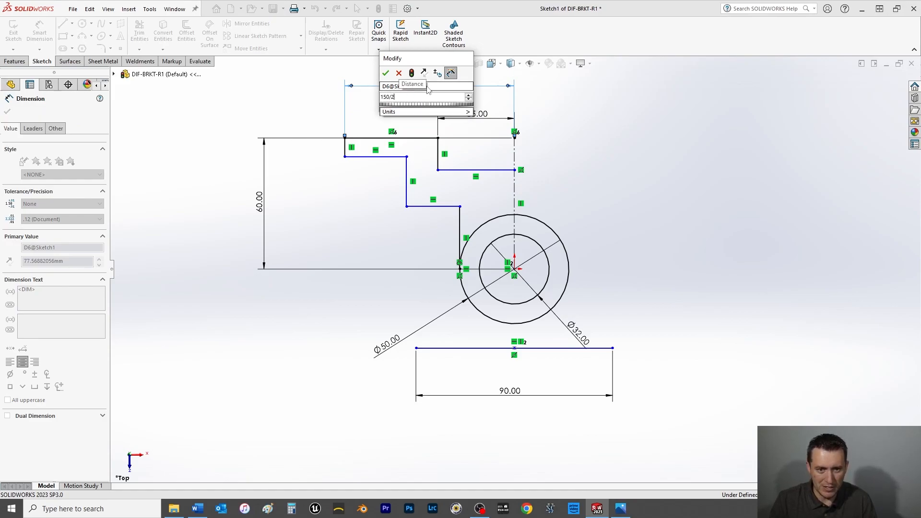
{"action": "key", "text": "Return"}
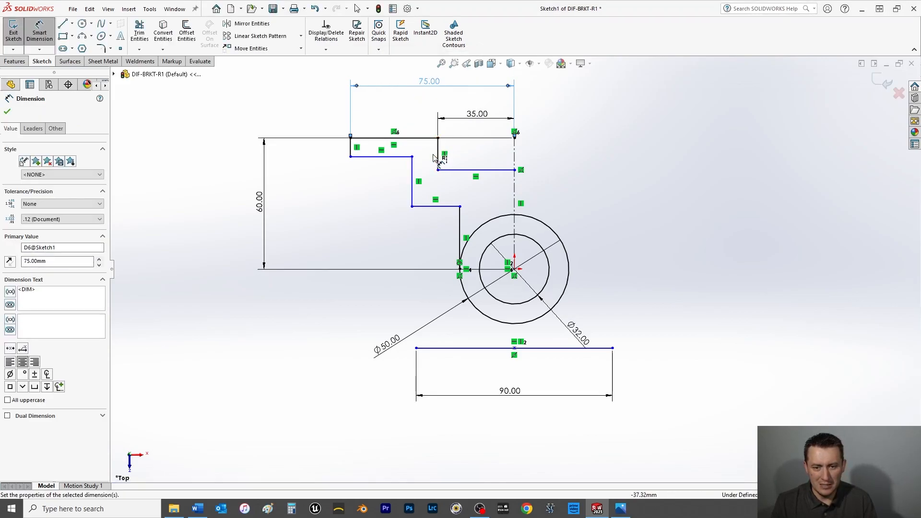
Dimension the notch depth between its horizontal line and the profile's top edge as 25 mm.
{"action": "left_click", "coordinate": [456, 171]}
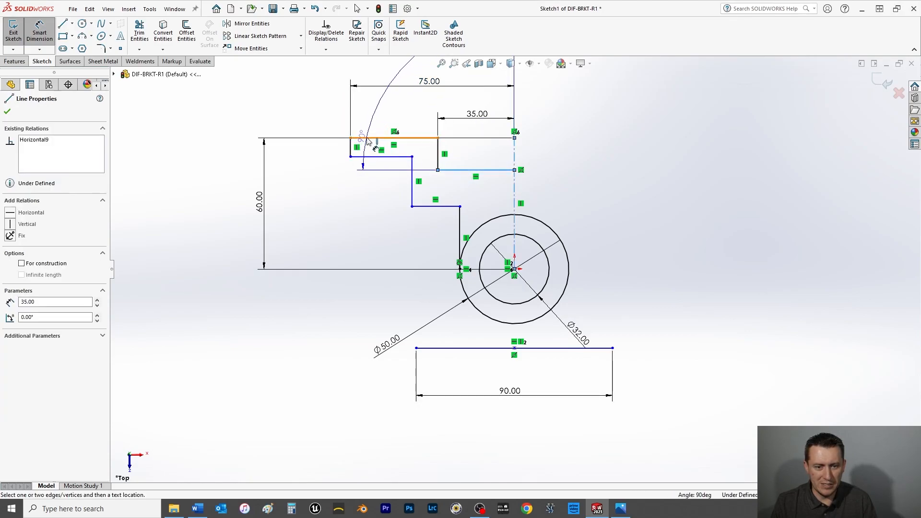
{"action": "left_click", "coordinate": [357, 138]}
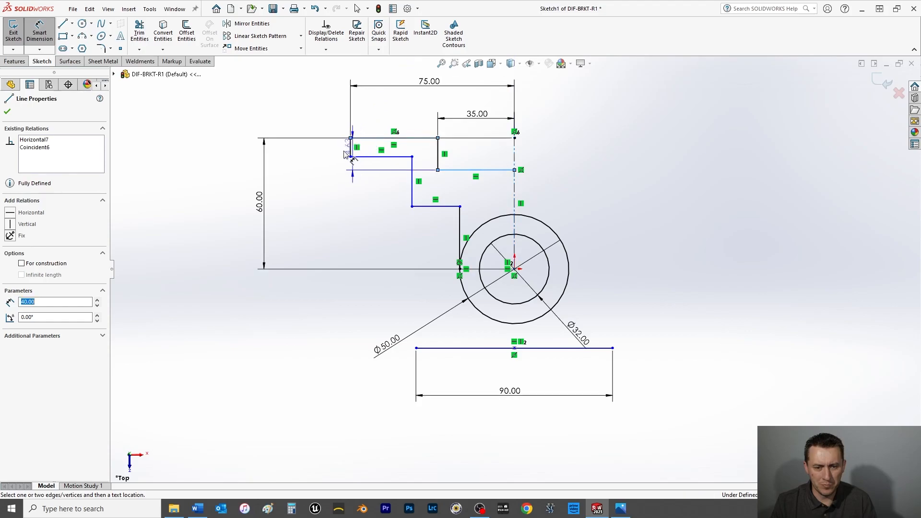
{"action": "left_click", "coordinate": [287, 159]}
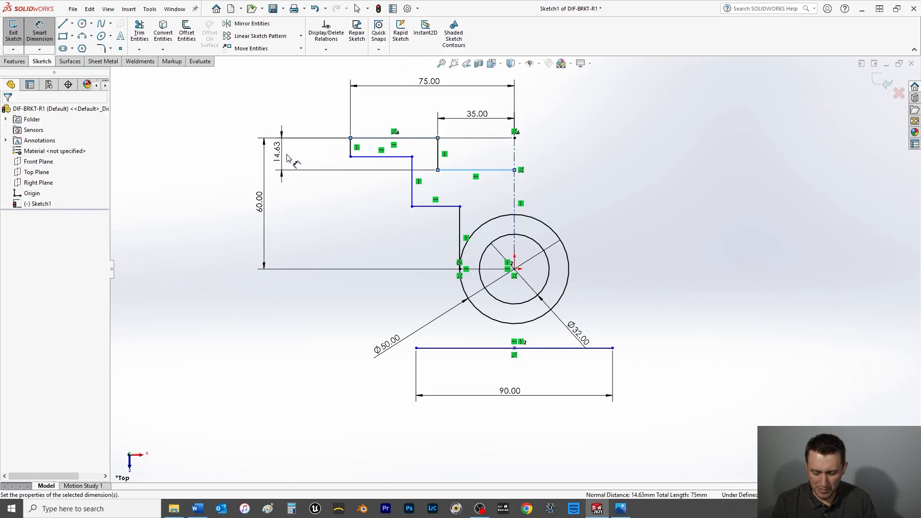
{"action": "type", "text": "25"}
{"action": "key", "text": "Return"}
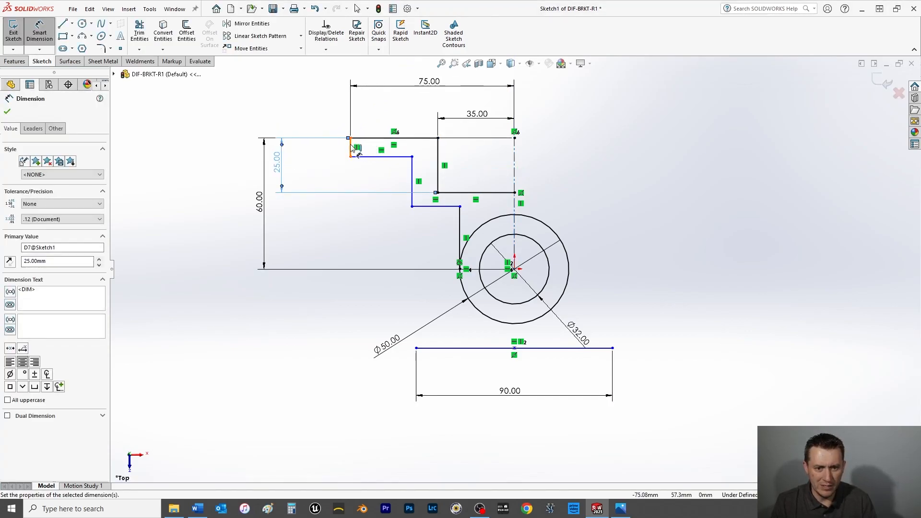
Dimension the short vertical line at the profile's outer end as 10 mm.
{"action": "left_click", "coordinate": [355, 150]}
{"action": "left_click", "coordinate": [301, 118]}
{"action": "type", "text": "10"}
{"action": "key", "text": "Return"}
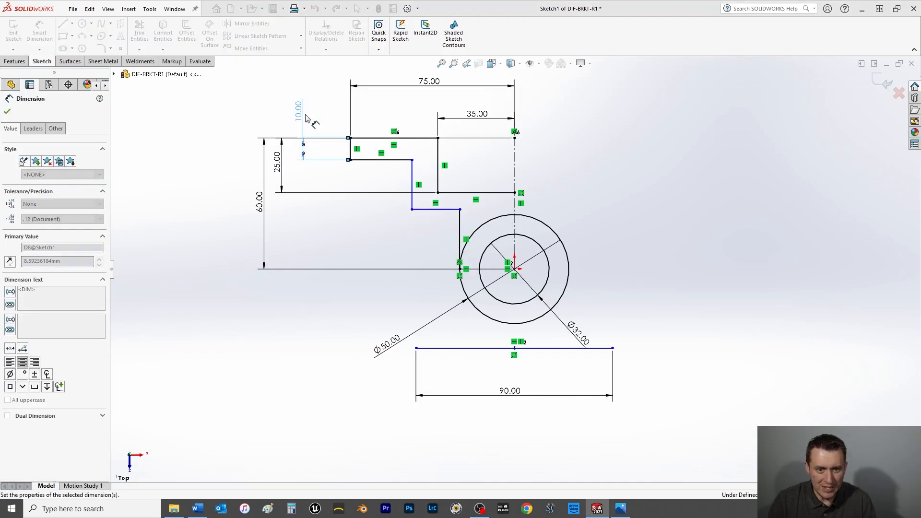
Try a 25 mm vertical dimension between the two horizontal step lines, and delete that dimension.
{"action": "left_click", "coordinate": [434, 209]}
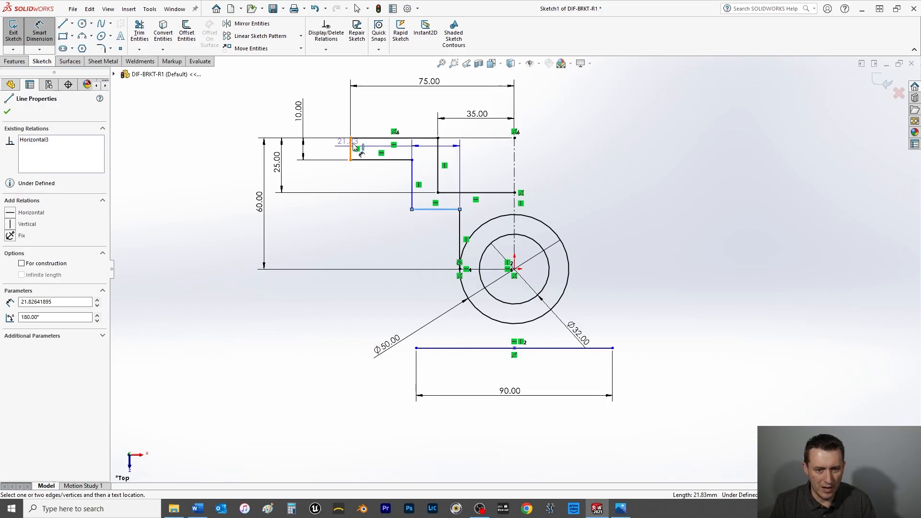
{"action": "left_click", "coordinate": [367, 160]}
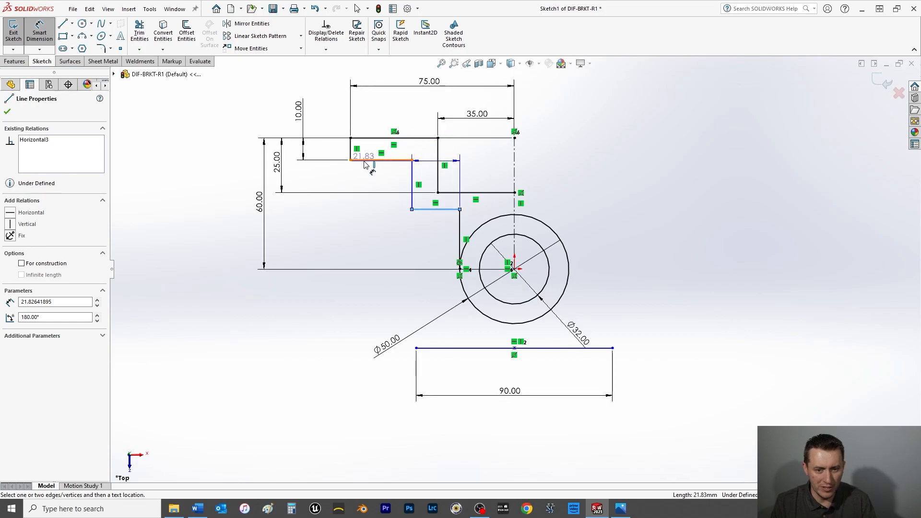
{"action": "left_click", "coordinate": [342, 178]}
{"action": "type", "text": "25"}
{"action": "key", "text": "Return"}
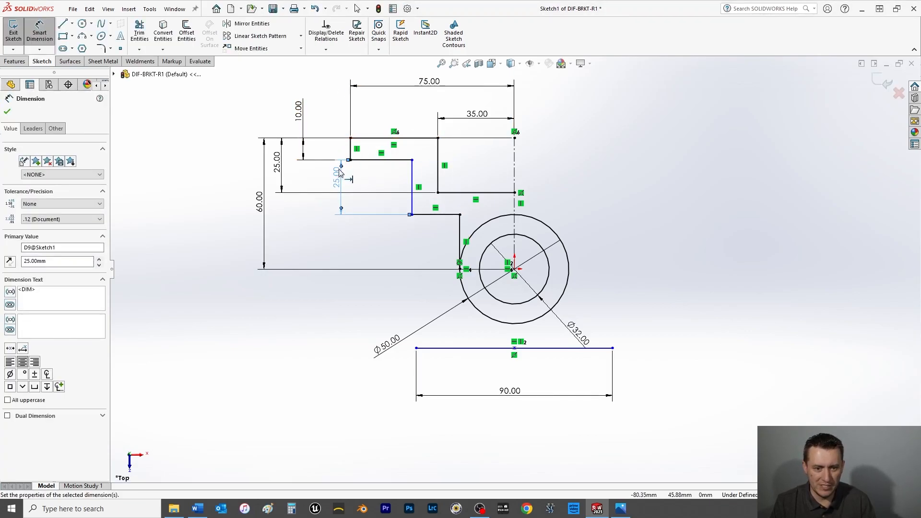
{"action": "left_click_drag", "start_coordinate": [338, 182], "coordinate": [272, 185]}
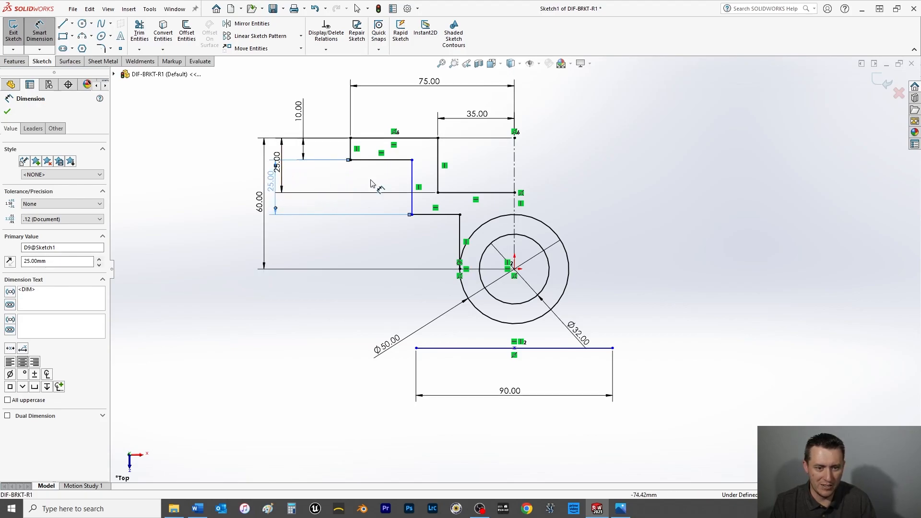
{"action": "key", "text": "Delete"}
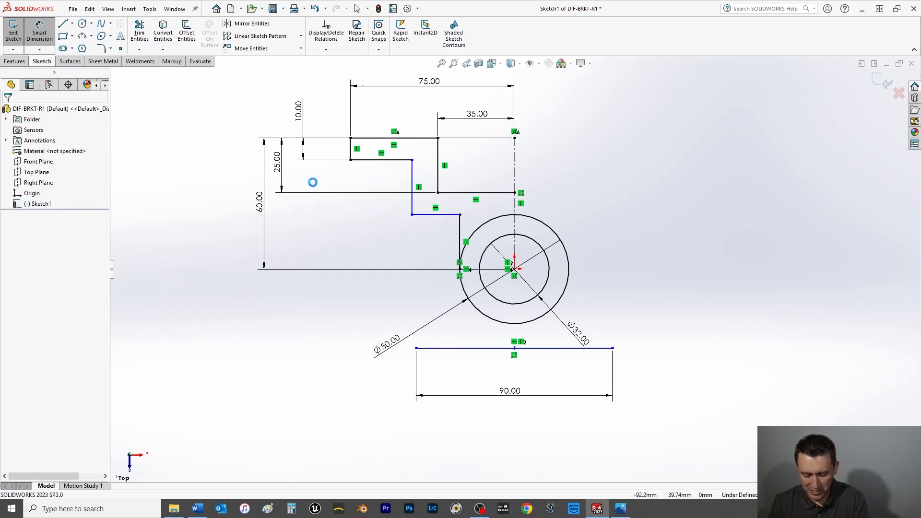
Dimension the vertical distance from the profile's top edge to the lower horizontal step line, entering 3856 mm.
{"action": "left_click", "coordinate": [370, 138]}
{"action": "left_click", "coordinate": [425, 215]}
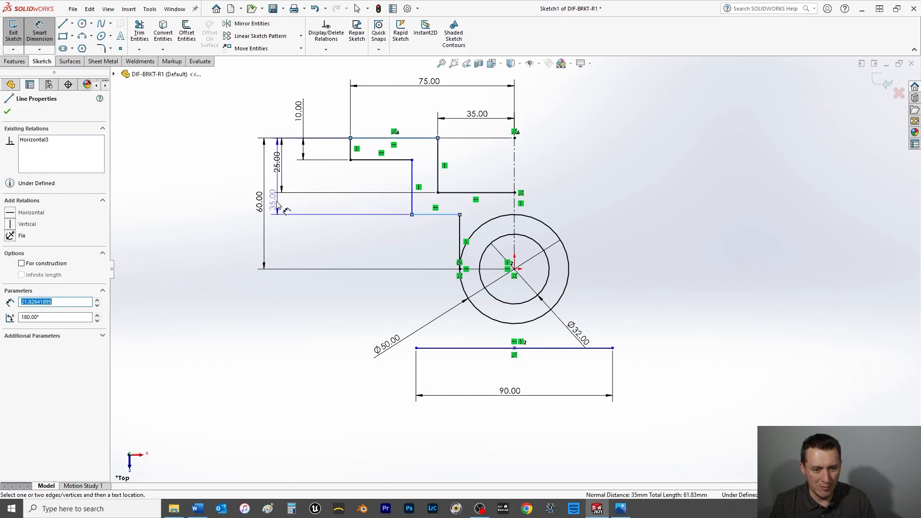
{"action": "left_click", "coordinate": [276, 205]}
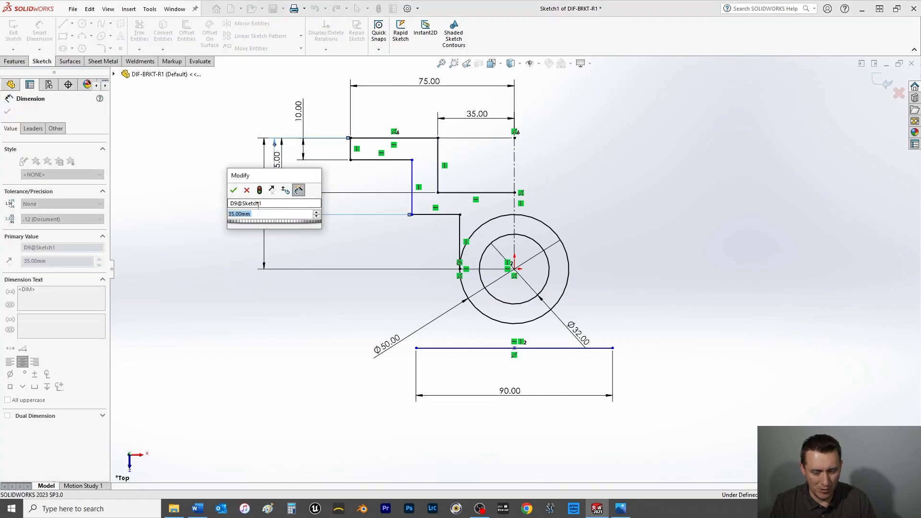
{"action": "type", "text": "3856"}
{"action": "key", "text": "Return"}
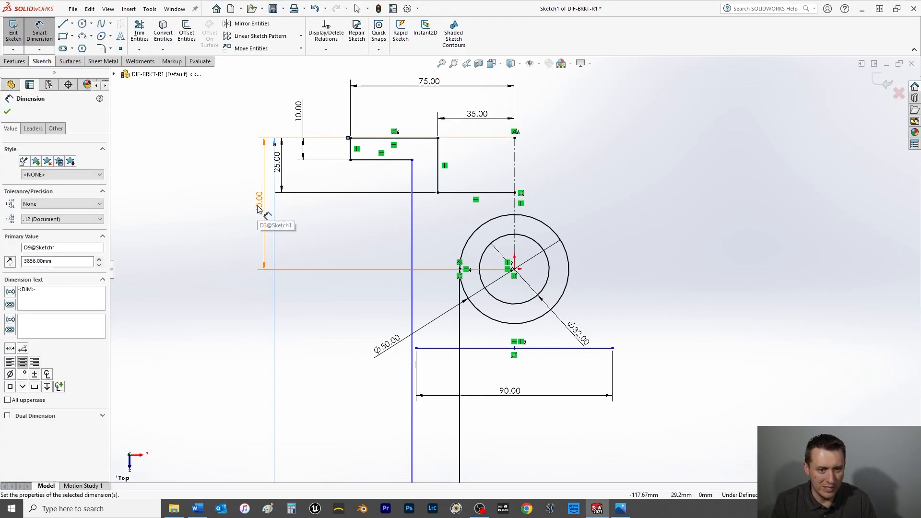
Set the vertical distance between the top edge and the lower step line to 35 mm.
{"action": "scroll", "coordinate": [427, 349], "scroll_direction": "up", "scroll_amount": 10}
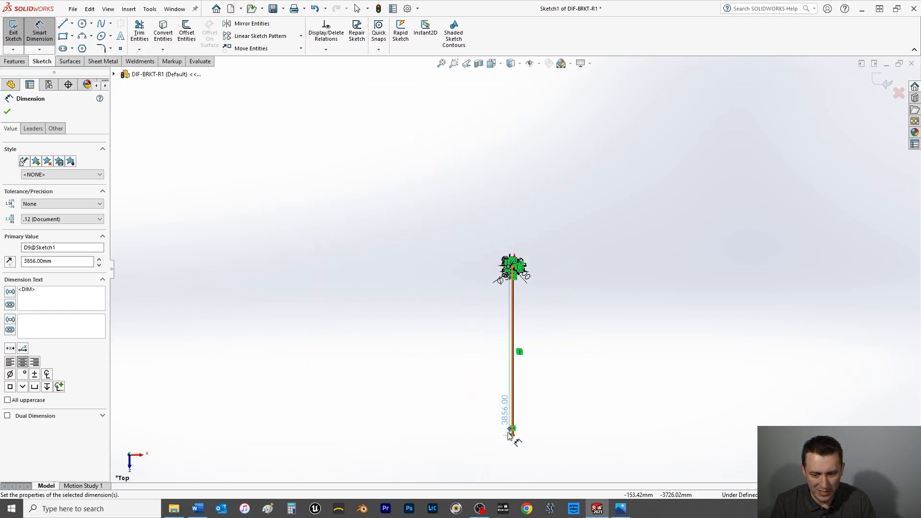
{"action": "double_click", "coordinate": [505, 414]}
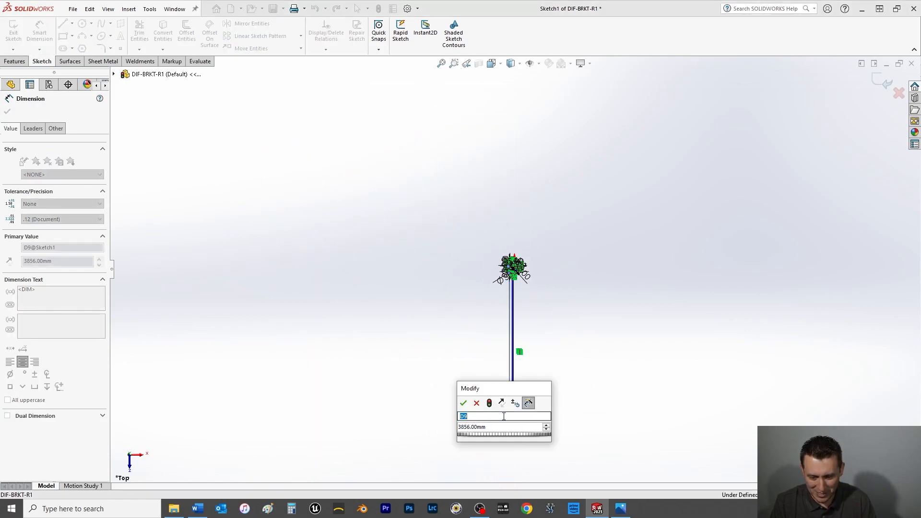
{"action": "left_click_drag", "start_coordinate": [493, 428], "coordinate": [416, 424]}
{"action": "type", "text": "35"}
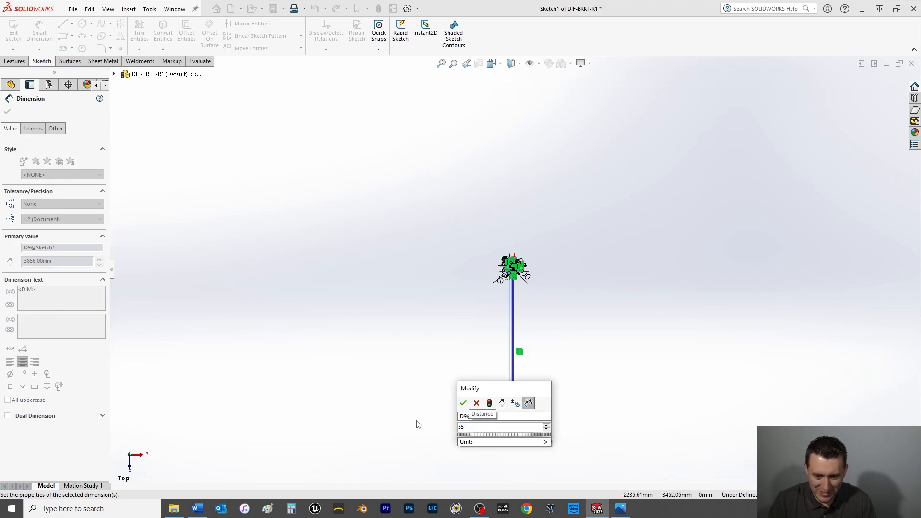
{"action": "key", "text": "Return"}
{"action": "scroll", "coordinate": [515, 274], "scroll_direction": "down", "scroll_amount": 10}
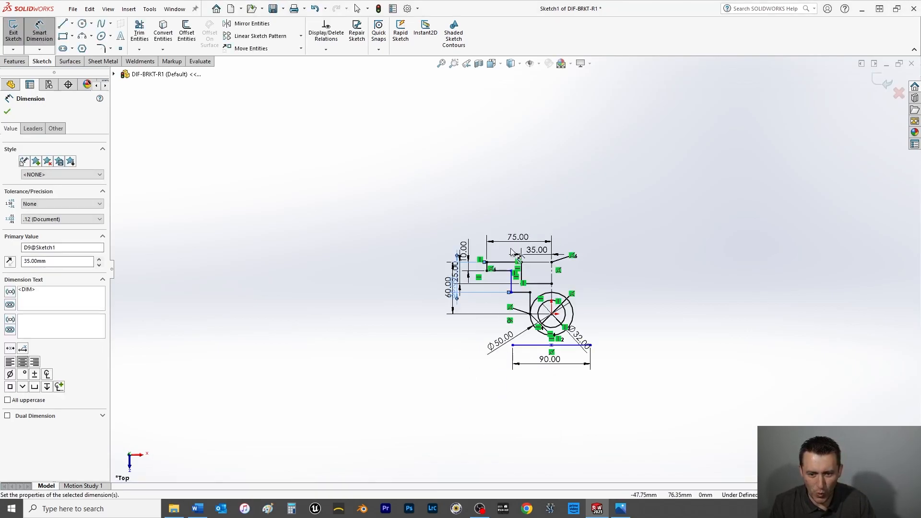
{"action": "scroll", "coordinate": [499, 398], "scroll_direction": "down", "scroll_amount": 2}
{"action": "scroll", "coordinate": [516, 384], "scroll_direction": "up", "scroll_amount": 4}
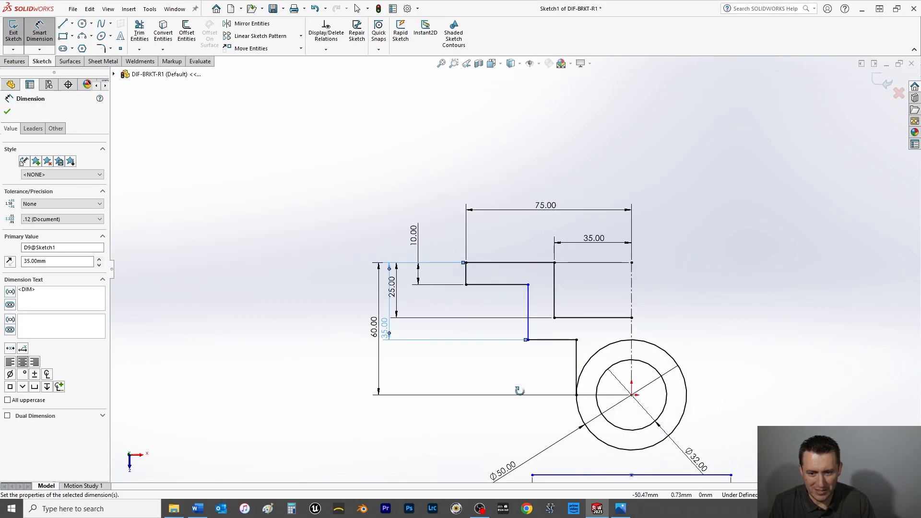
Dimension the horizontal distance from the middle vertical step line to the centerline as 90/2, giving 45 mm.
{"action": "key", "text": "space"}
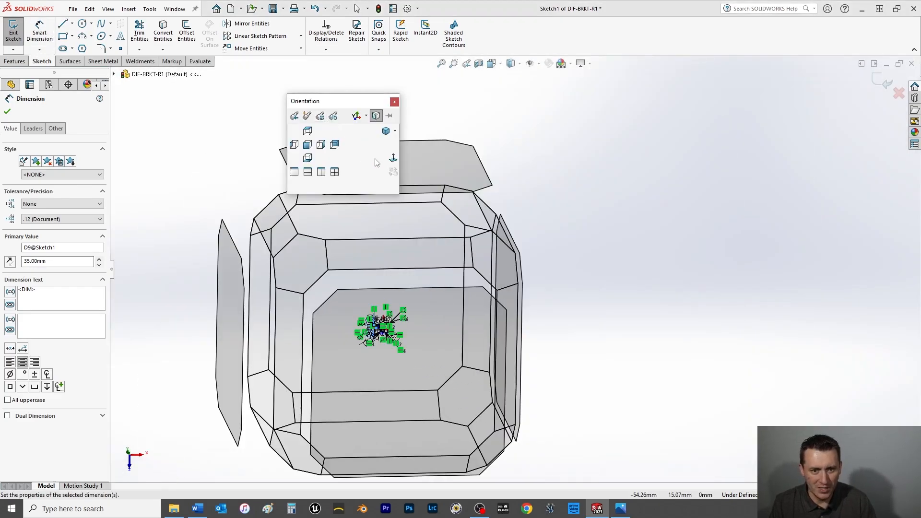
{"action": "left_click", "coordinate": [393, 159]}
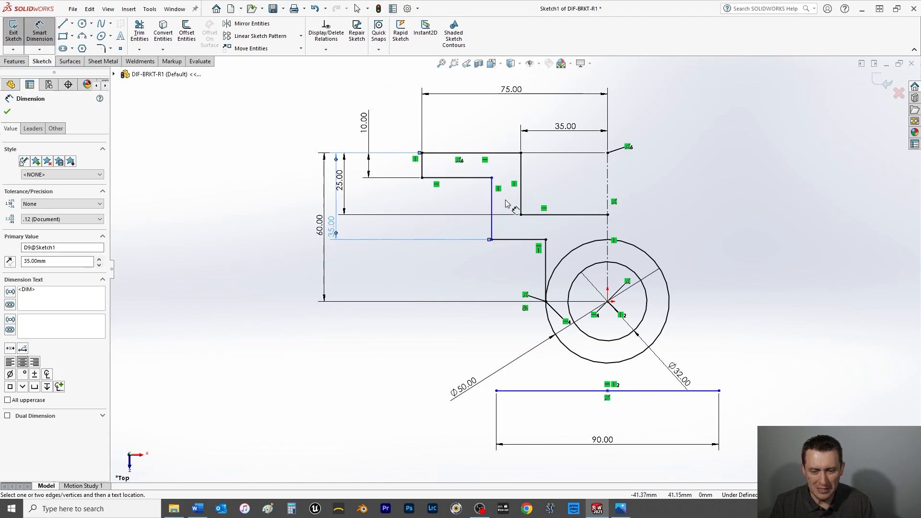
{"action": "left_click", "coordinate": [491, 206]}
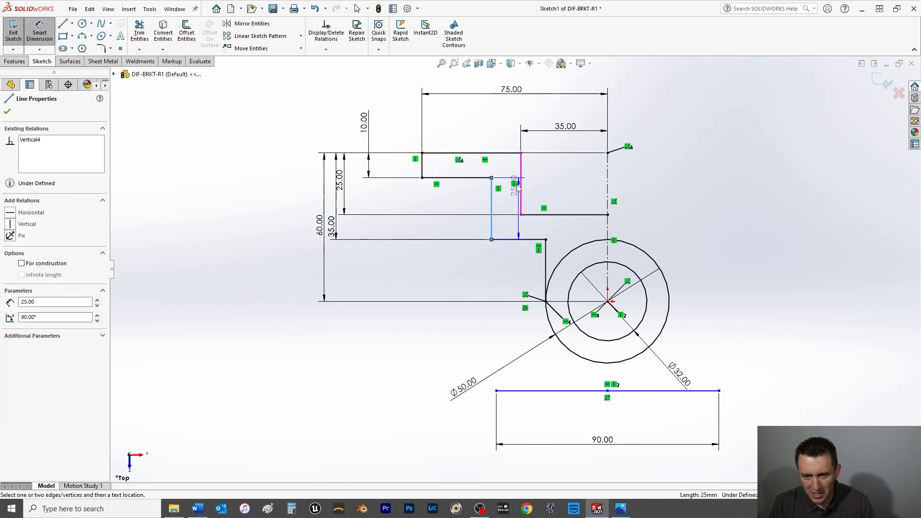
{"action": "left_click", "coordinate": [607, 173]}
{"action": "left_click", "coordinate": [542, 115]}
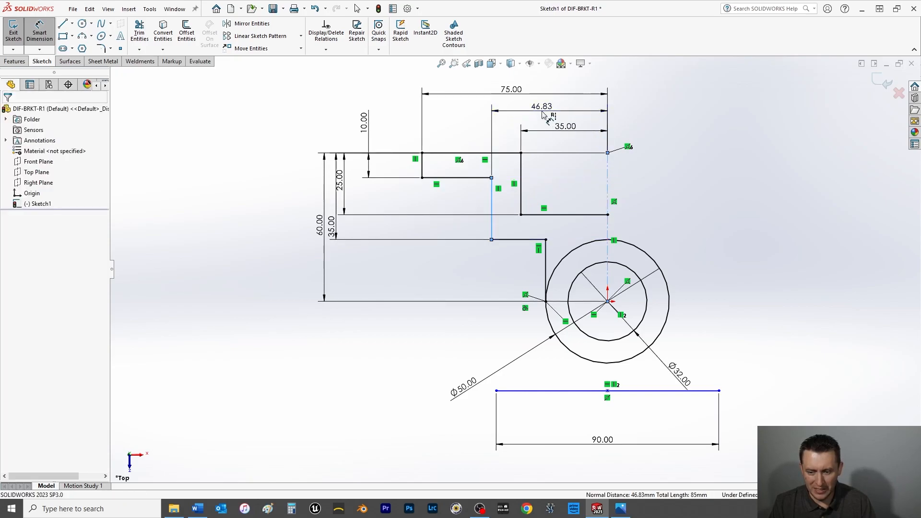
{"action": "type", "text": "90/2"}
{"action": "key", "text": "Return"}
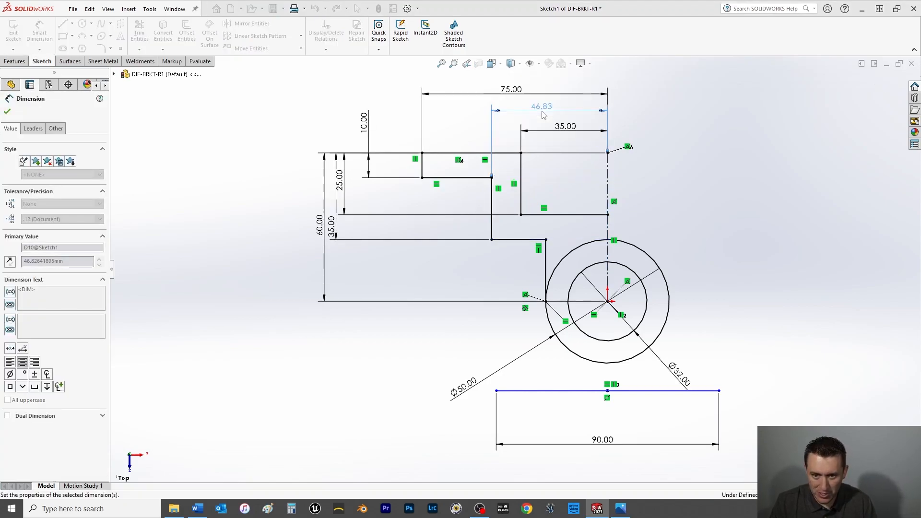
{"action": "left_click", "coordinate": [7, 111]}
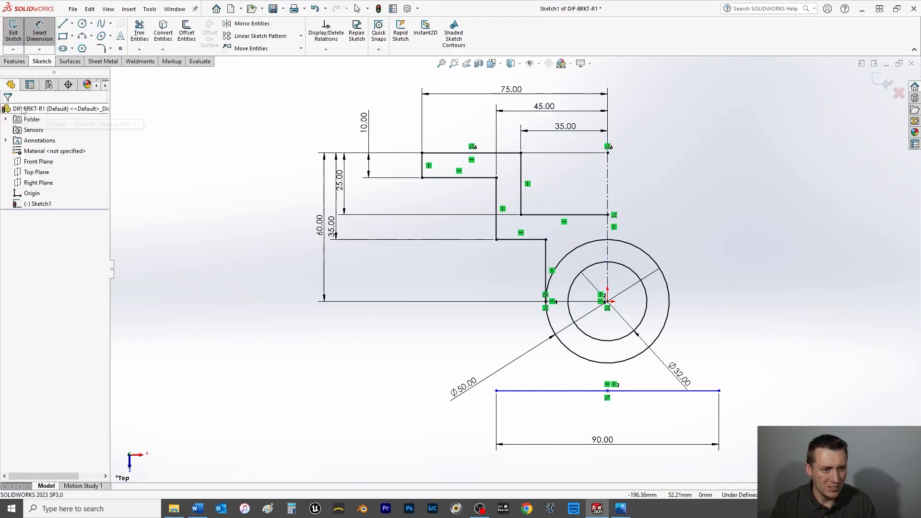
Sketch connected lines from the 90 mm base line's left end: up about 47 mm, left about 20 mm, then about 40 mm up to the step line.
{"action": "left_click", "coordinate": [62, 25]}
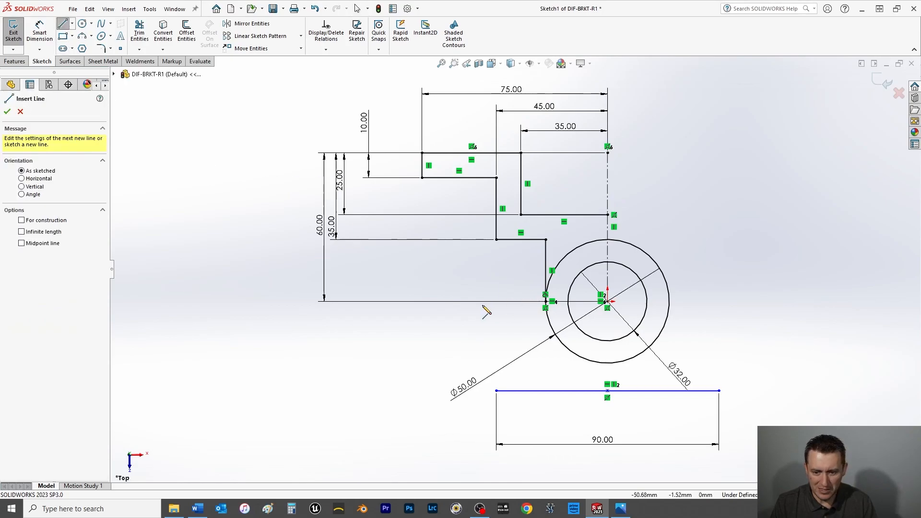
{"action": "left_click", "coordinate": [497, 391]}
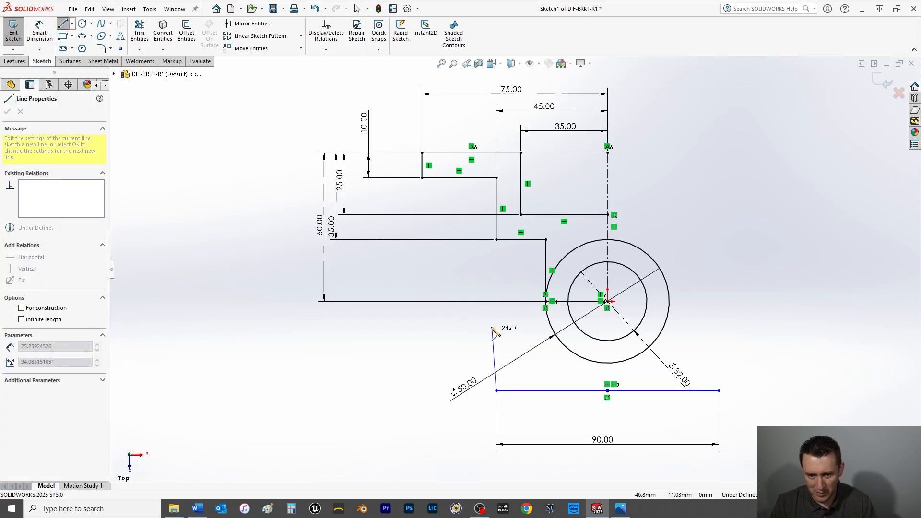
{"action": "left_click", "coordinate": [496, 276]}
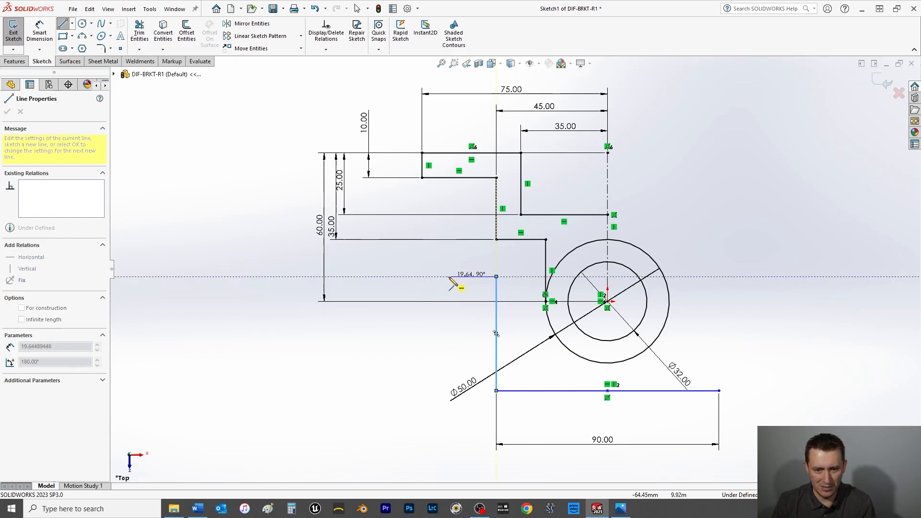
{"action": "left_click", "coordinate": [449, 277]}
{"action": "left_click", "coordinate": [450, 177]}
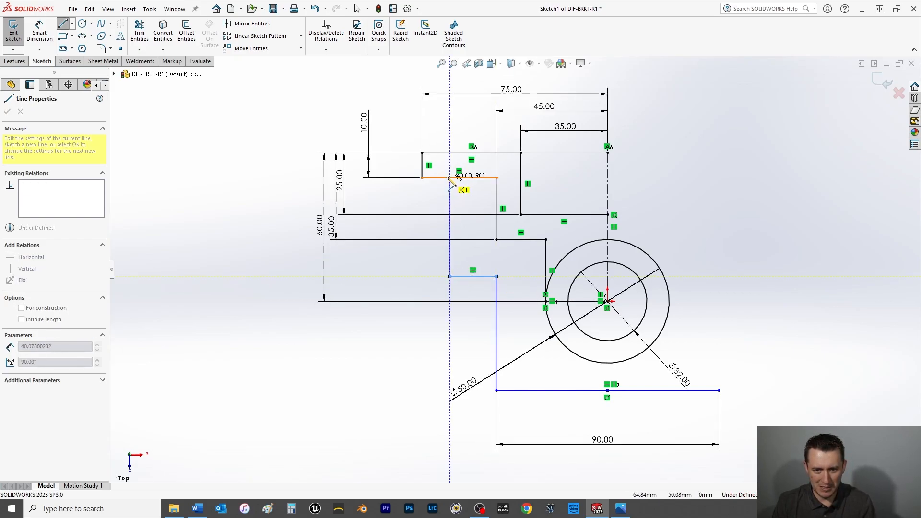
{"action": "right_click", "coordinate": [424, 206]}
{"action": "left_click", "coordinate": [443, 208]}
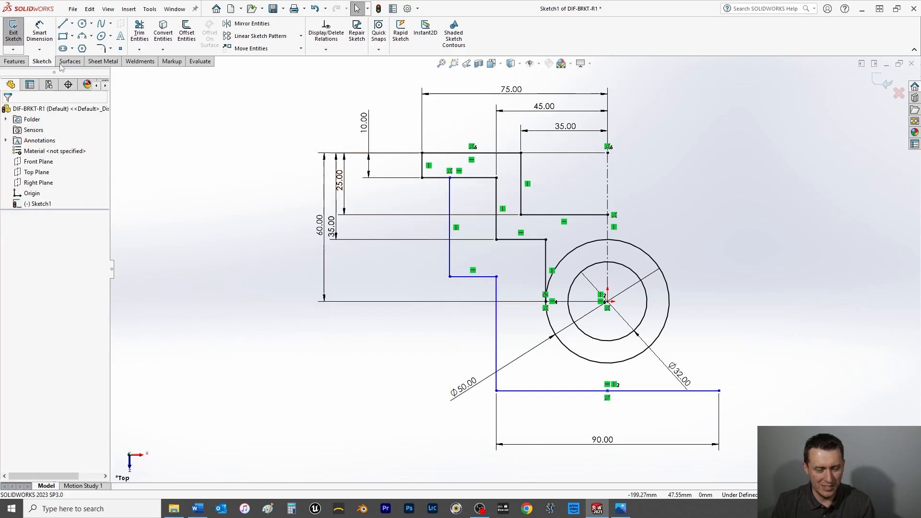
Dimension the horizontal distance from the new outer vertical line to the centerline as 138/2, giving 69 mm.
{"action": "left_click", "coordinate": [35, 35]}
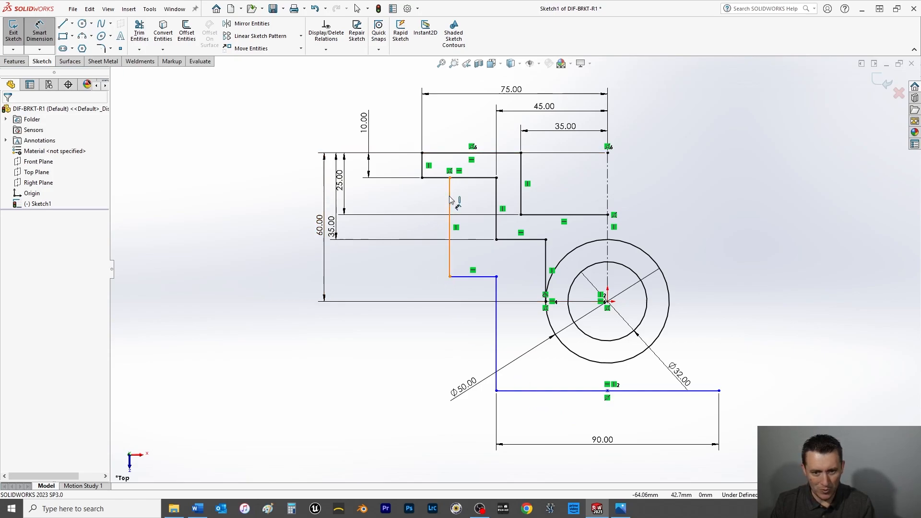
{"action": "left_click", "coordinate": [608, 254]}
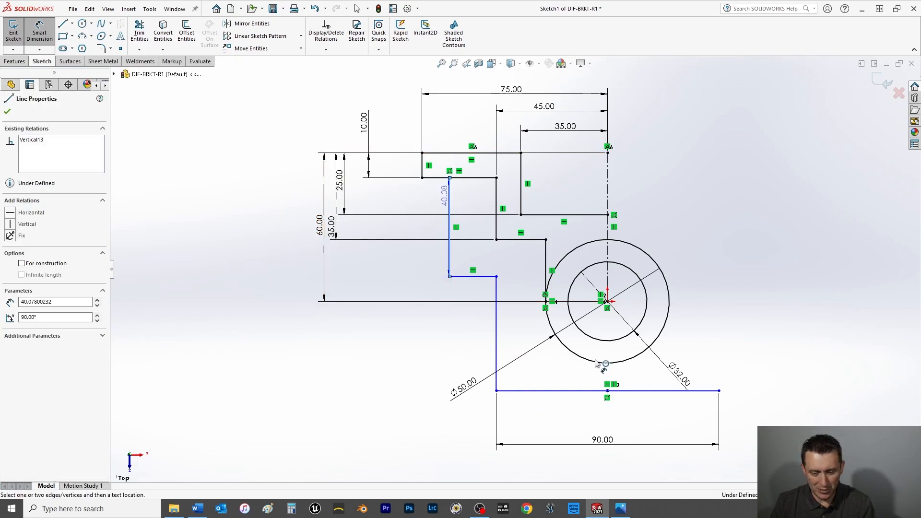
{"action": "left_click", "coordinate": [608, 250]}
{"action": "left_click", "coordinate": [559, 460]}
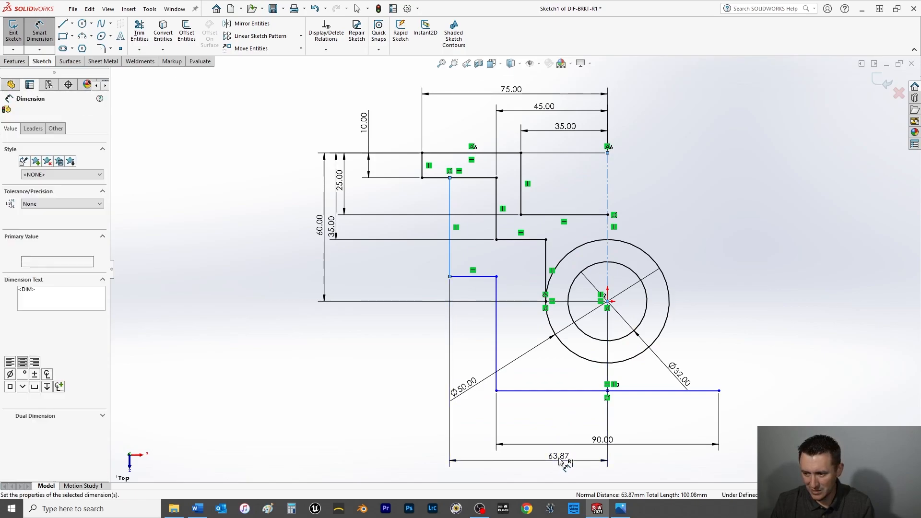
{"action": "type", "text": "130/2"}
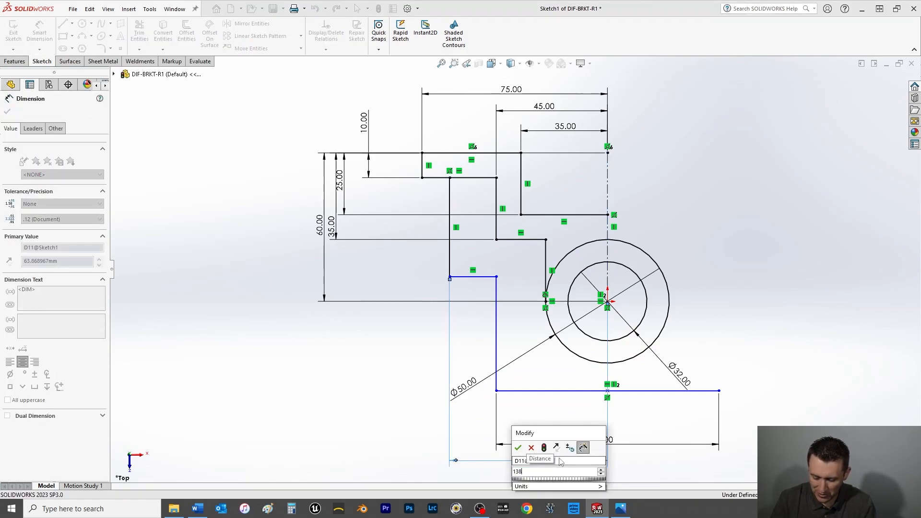
{"action": "key", "text": "Return"}
Reposition the base line's 90 mm dimension below the 69 mm dimension.
{"action": "scroll", "coordinate": [565, 452], "scroll_direction": "up", "scroll_amount": 3}
{"action": "scroll", "coordinate": [545, 372], "scroll_direction": "down", "scroll_amount": 7}
{"action": "scroll", "coordinate": [524, 305], "scroll_direction": "down", "scroll_amount": 3}
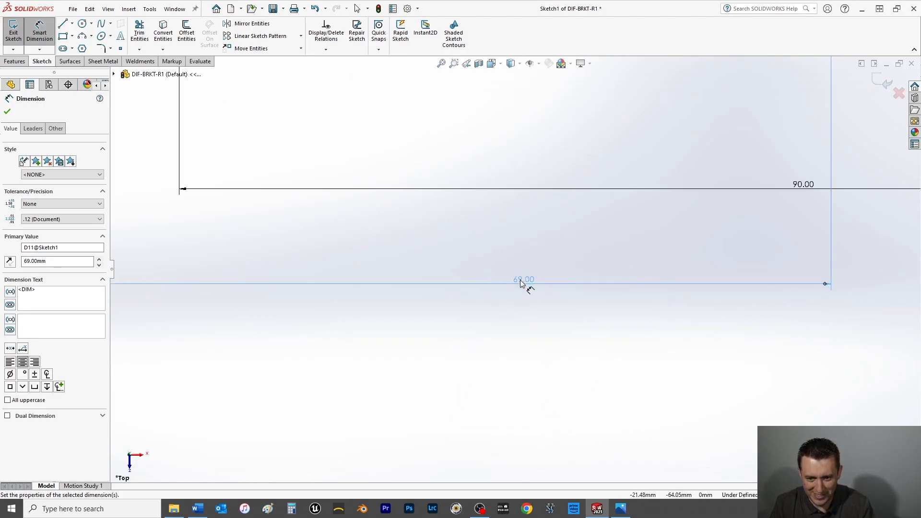
{"action": "scroll", "coordinate": [521, 284], "scroll_direction": "up", "scroll_amount": 3}
{"action": "left_click_drag", "start_coordinate": [562, 253], "coordinate": [562, 304]}
{"action": "scroll", "coordinate": [489, 264], "scroll_direction": "up", "scroll_amount": 3}
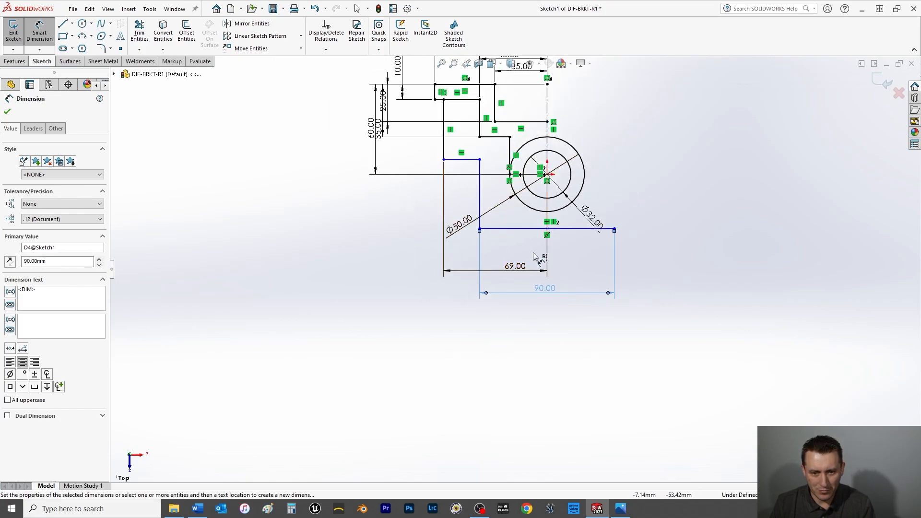
Dimension the vertical distance from the profile's top edge to the base line as 40+38+10, giving 88 mm.
{"action": "left_click", "coordinate": [504, 231]}
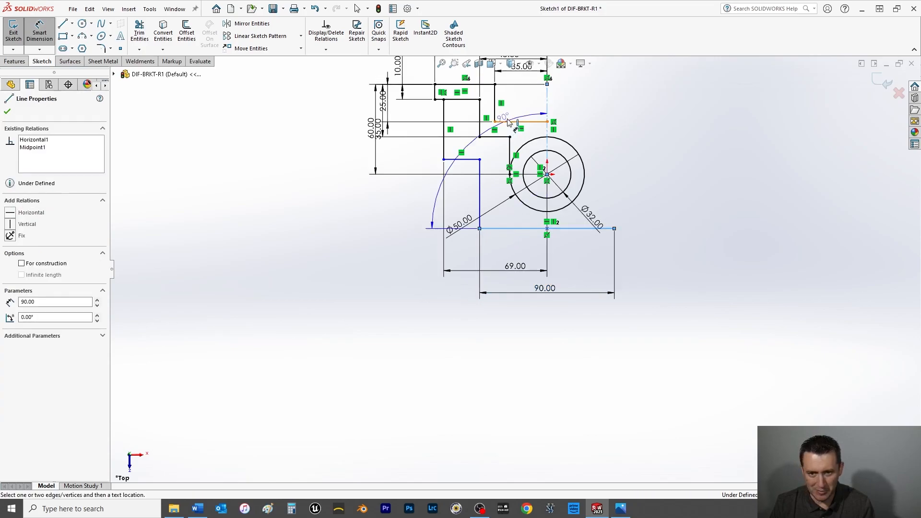
{"action": "left_click", "coordinate": [488, 88]}
{"action": "left_click", "coordinate": [320, 153]}
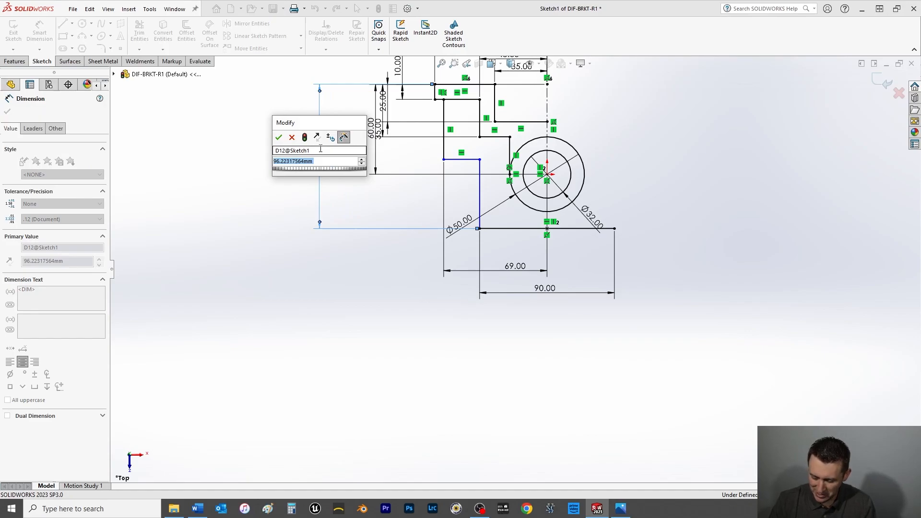
{"action": "type", "text": "40+"}
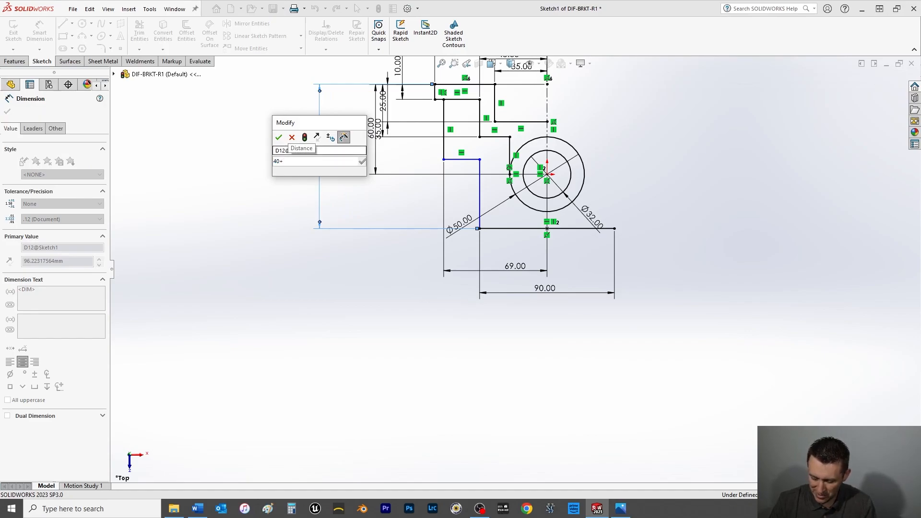
{"action": "type", "text": "38+10"}
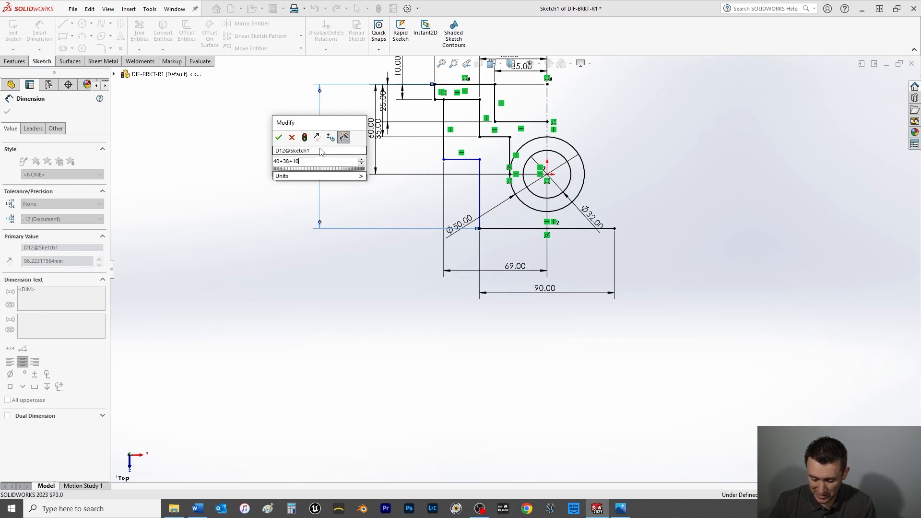
{"action": "key", "text": "Return"}
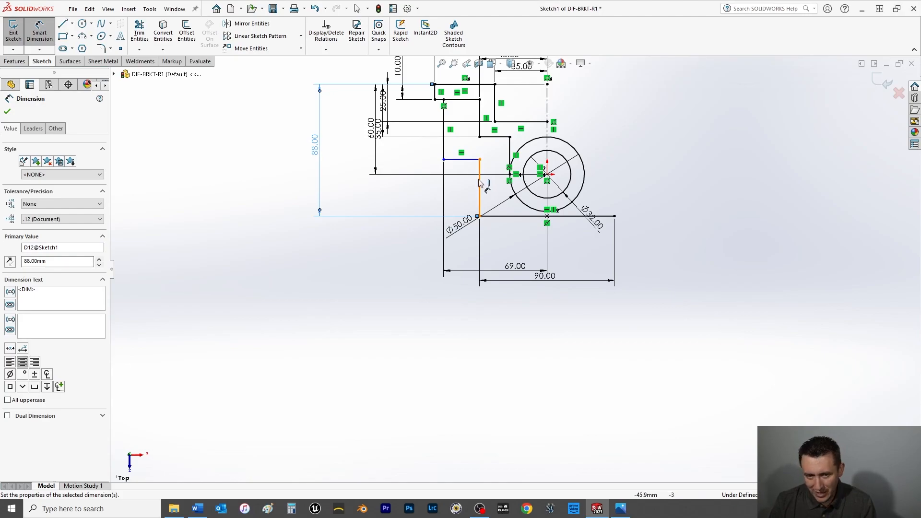
Dimension the vertical distance between the uppermost step line and the new lower step line as 38 mm.
{"action": "left_click", "coordinate": [456, 100]}
{"action": "left_click", "coordinate": [461, 159]}
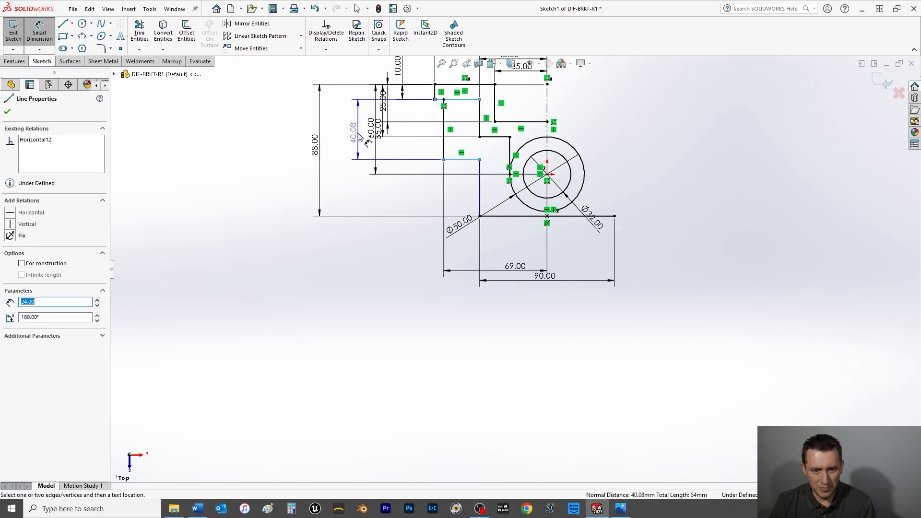
{"action": "left_click", "coordinate": [357, 137]}
{"action": "type", "text": "38"}
{"action": "key", "text": "Return"}
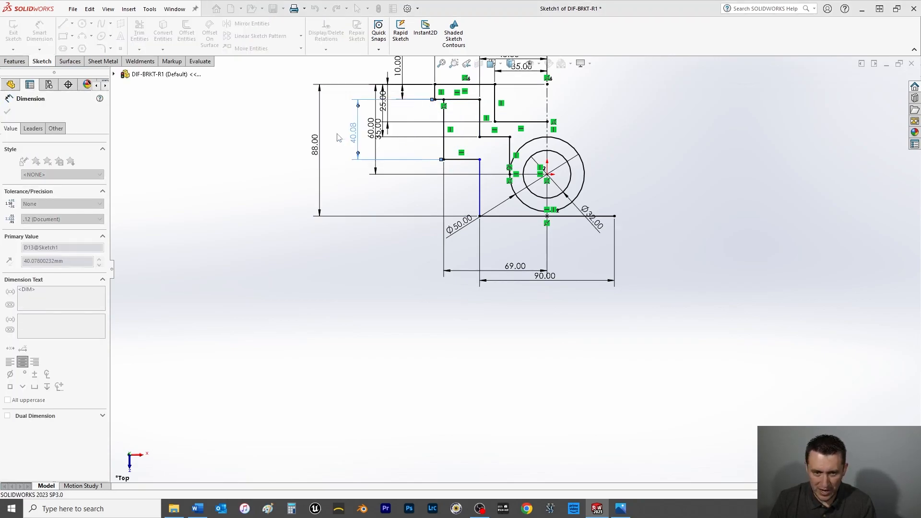
Spread out the overlapping vertical dimensions beside the profile for legibility and leave the Smart Dimension tool.
{"action": "mouse_move", "coordinate": [378, 130]}
{"action": "left_mouse_down"}
{"action": "mouse_move", "coordinate": [346, 131]}
{"action": "mouse_move", "coordinate": [368, 128]}
{"action": "left_mouse_up"}
{"action": "left_click_drag", "start_coordinate": [375, 164], "coordinate": [336, 162]}
{"action": "mouse_move", "coordinate": [375, 135]}
{"action": "left_mouse_down"}
{"action": "mouse_move", "coordinate": [368, 130]}
{"action": "mouse_move", "coordinate": [402, 113]}
{"action": "mouse_move", "coordinate": [398, 76]}
{"action": "mouse_move", "coordinate": [415, 70]}
{"action": "left_mouse_up"}
{"action": "scroll", "coordinate": [374, 134], "scroll_direction": "up", "scroll_amount": 1}
{"action": "left_click", "coordinate": [300, 182]}
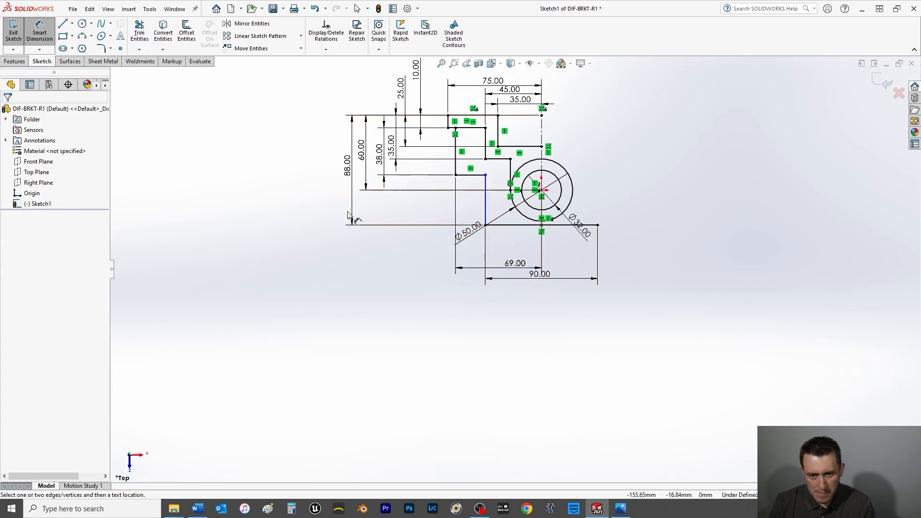
{"action": "left_click", "coordinate": [41, 36]}
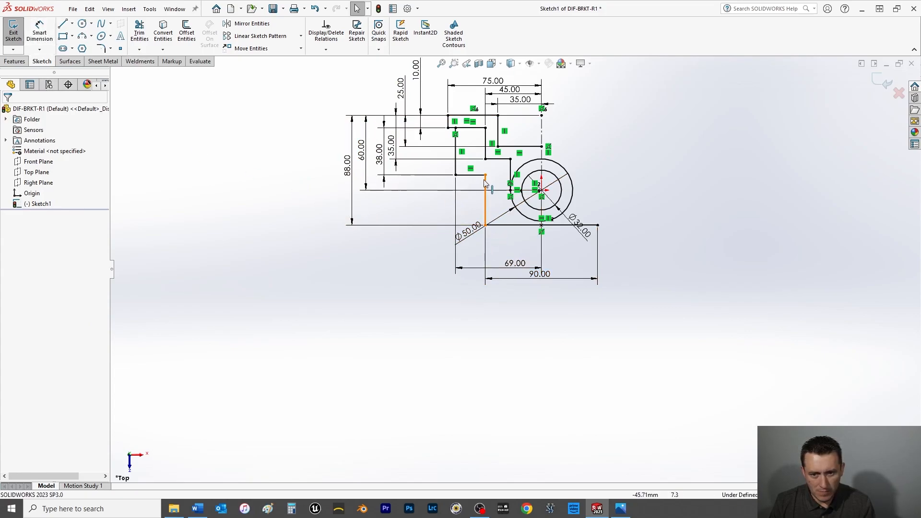
{"action": "left_click", "coordinate": [485, 176]}
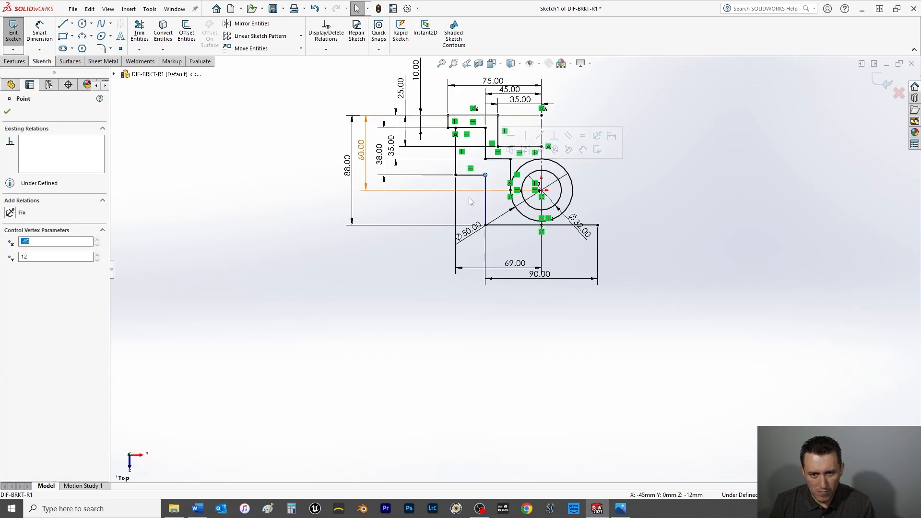
{"action": "left_click", "coordinate": [486, 214]}
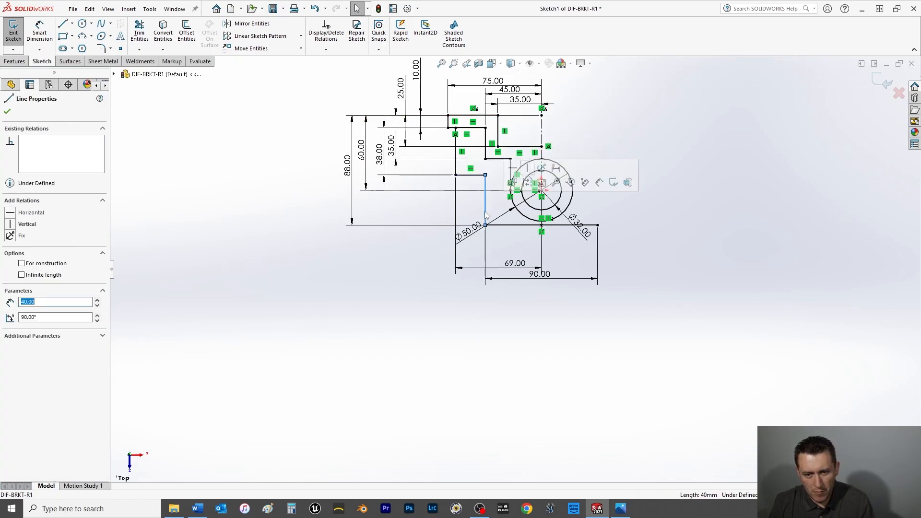
{"action": "left_click", "coordinate": [499, 225], "text": "ctrl"}
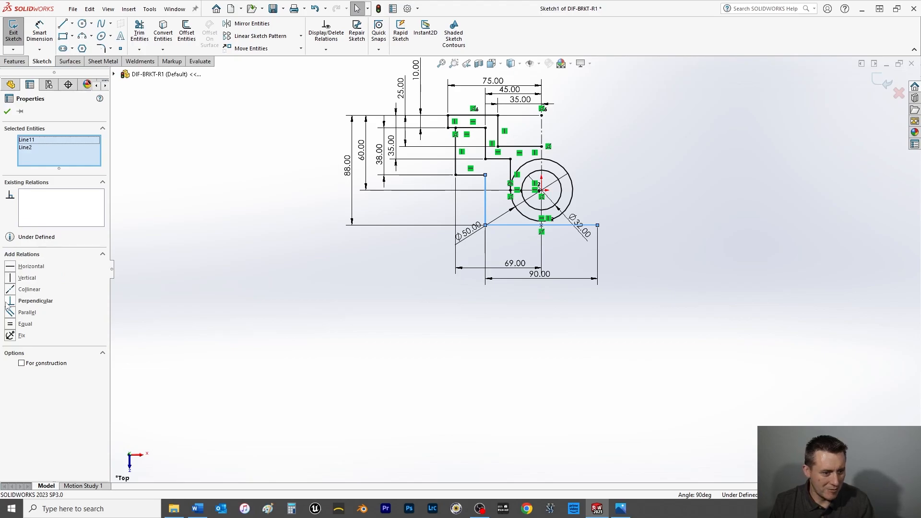
{"action": "left_click", "coordinate": [368, 283]}
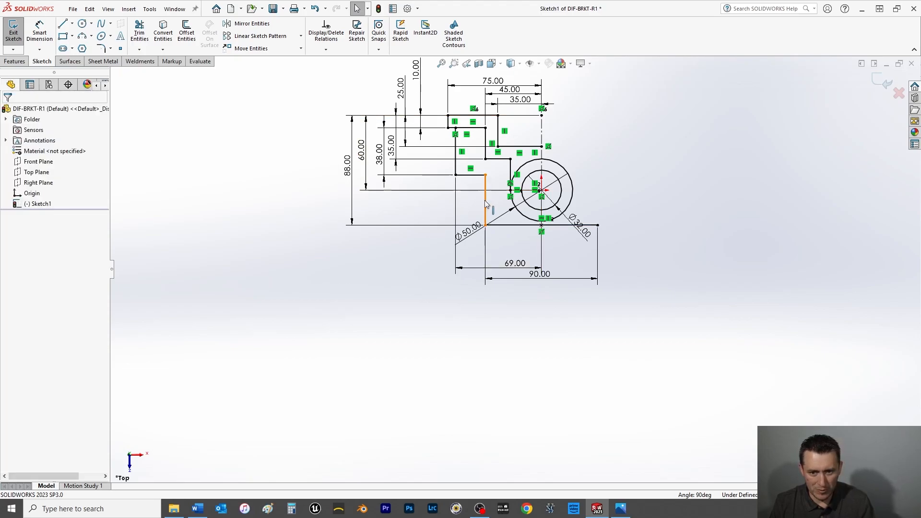
Apply a Vertical relation to the line rising from the base line's left end.
{"action": "left_click", "coordinate": [486, 206]}
{"action": "left_click", "coordinate": [10, 224]}
{"action": "left_click", "coordinate": [7, 113]}
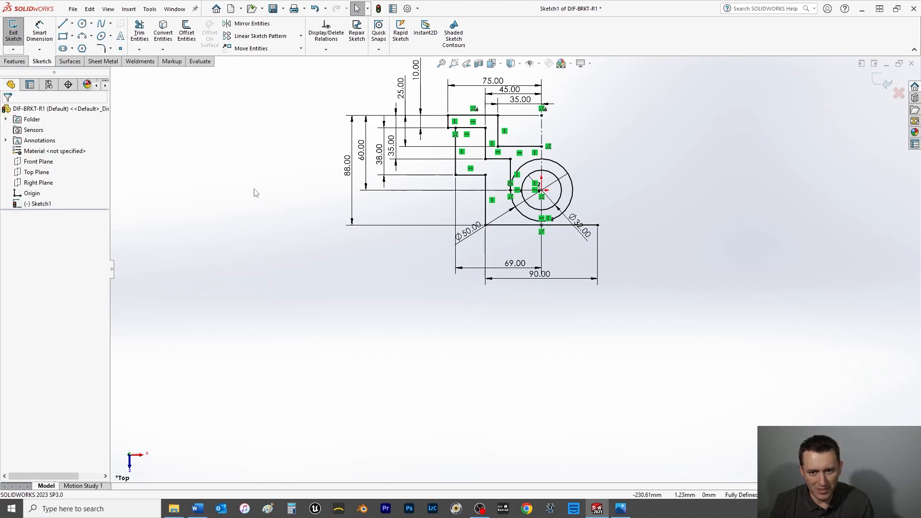
{"action": "scroll", "coordinate": [522, 223], "scroll_direction": "down", "scroll_amount": 2}
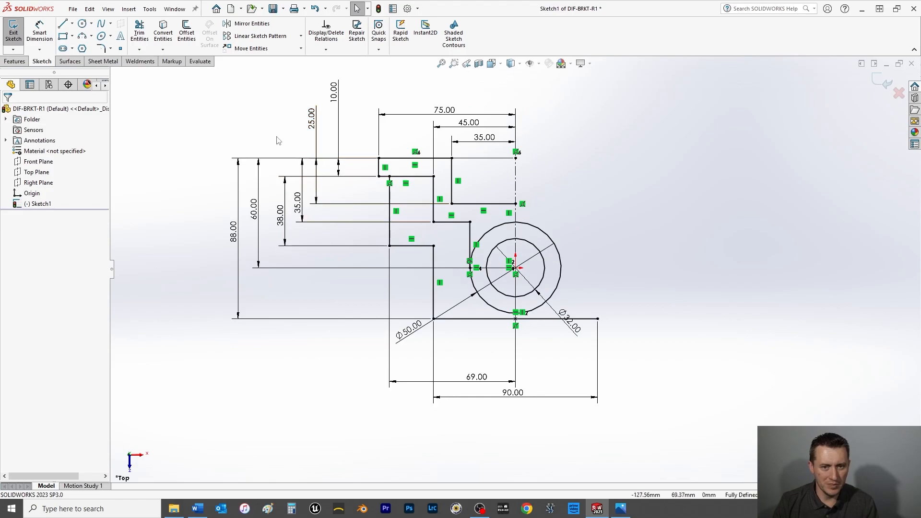
{"action": "scroll", "coordinate": [524, 241], "scroll_direction": "up", "scroll_amount": 1}
{"action": "scroll", "coordinate": [523, 238], "scroll_direction": "up", "scroll_amount": 1}
{"action": "scroll", "coordinate": [521, 237], "scroll_direction": "down", "scroll_amount": 4}
{"action": "scroll", "coordinate": [519, 237], "scroll_direction": "up", "scroll_amount": 2}
{"action": "scroll", "coordinate": [519, 237], "scroll_direction": "down", "scroll_amount": 1}
{"action": "scroll", "coordinate": [519, 240], "scroll_direction": "up", "scroll_amount": 2}
{"action": "scroll", "coordinate": [501, 341], "scroll_direction": "down", "scroll_amount": 1}
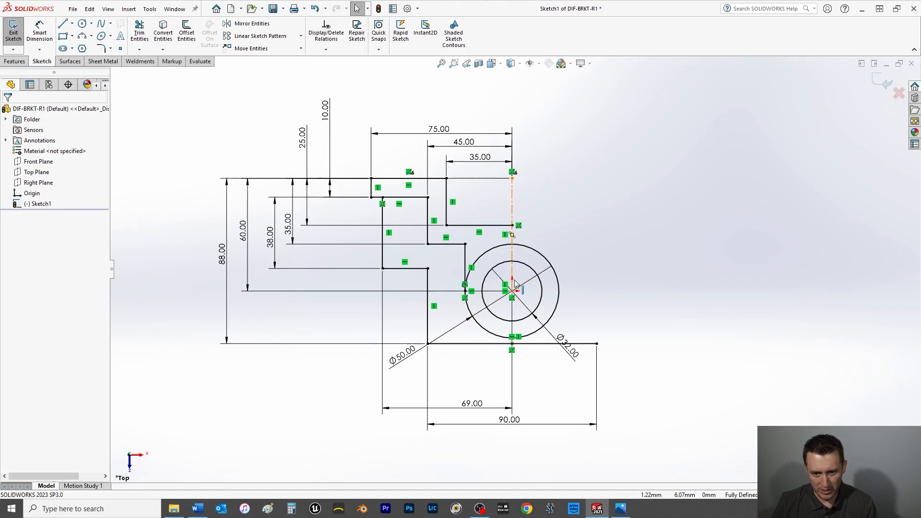
{"action": "scroll", "coordinate": [514, 283], "scroll_direction": "down", "scroll_amount": 2}
{"action": "scroll", "coordinate": [513, 284], "scroll_direction": "up", "scroll_amount": 2}
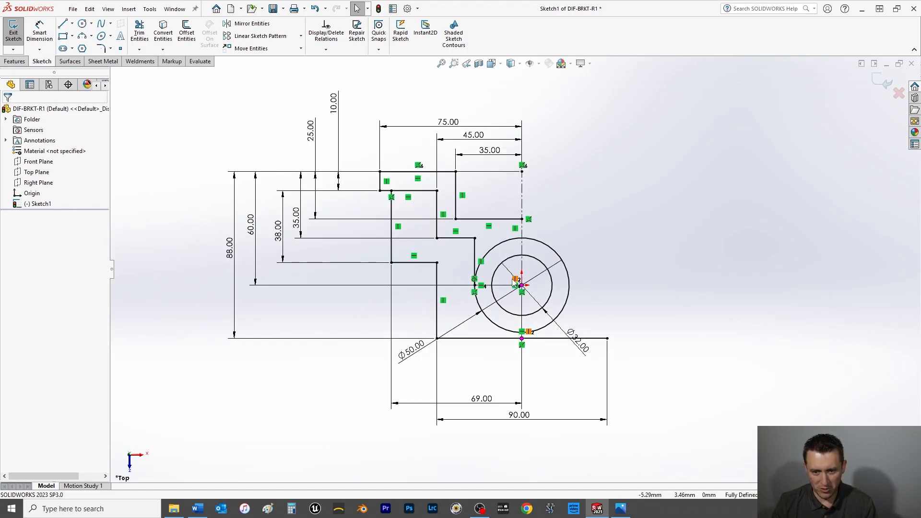
Mirror the eleven stepped profile lines on the dimensioned half about the vertical centerline through the origin, keeping the originals.
{"action": "left_click", "coordinate": [254, 25]}
{"action": "left_click", "coordinate": [494, 219]}
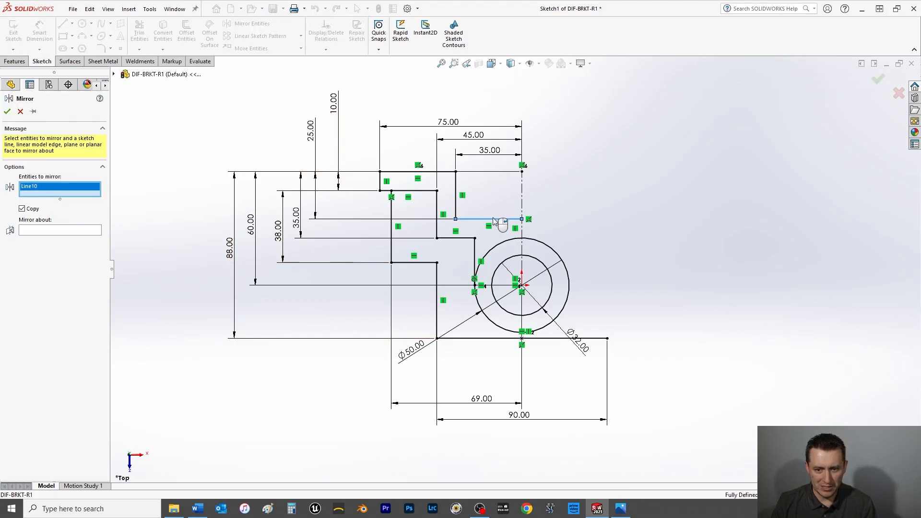
{"action": "left_click", "coordinate": [457, 204]}
{"action": "left_click", "coordinate": [444, 171]}
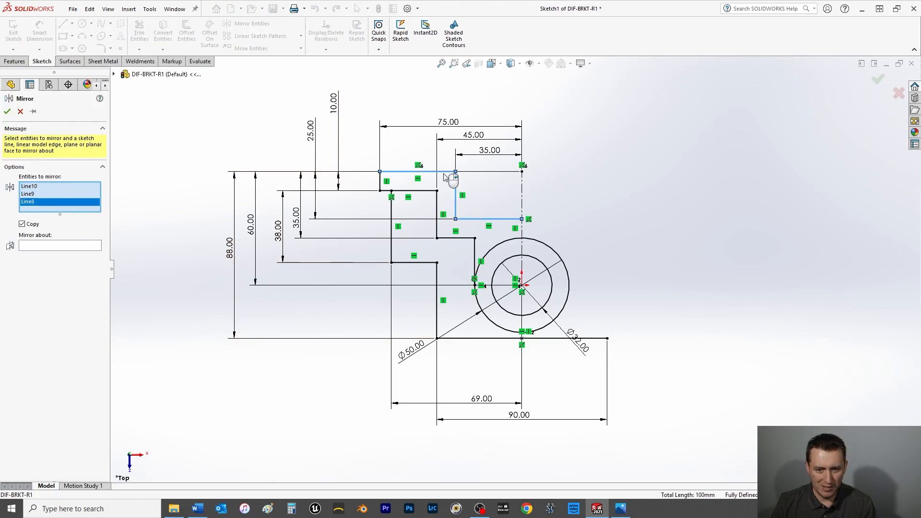
{"action": "left_click", "coordinate": [380, 182]}
{"action": "left_click", "coordinate": [409, 191]}
{"action": "left_click", "coordinate": [392, 212]}
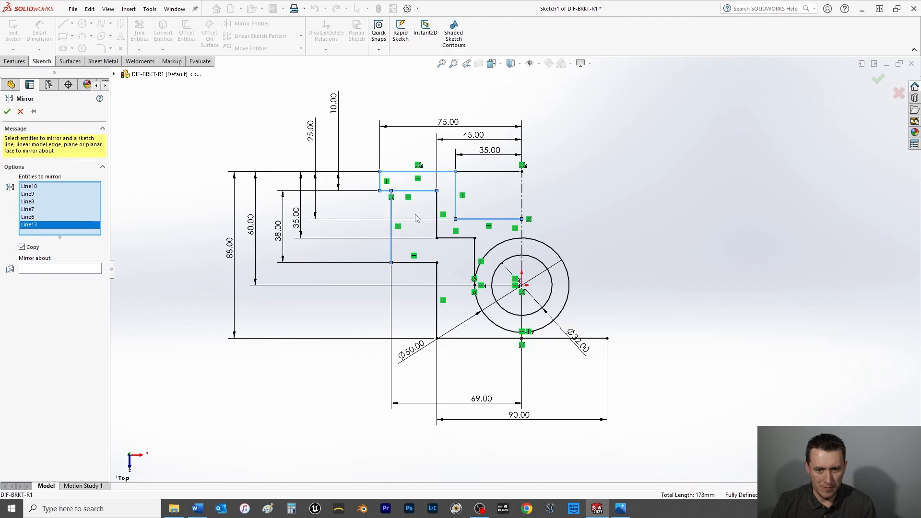
{"action": "left_click", "coordinate": [437, 233]}
{"action": "left_click", "coordinate": [427, 263]}
{"action": "left_click", "coordinate": [455, 238]}
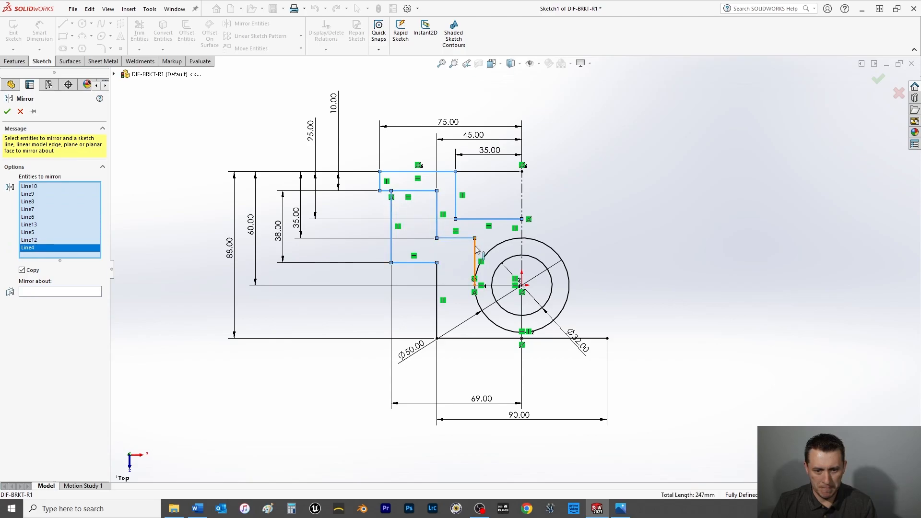
{"action": "left_click", "coordinate": [474, 254]}
{"action": "left_click", "coordinate": [437, 279]}
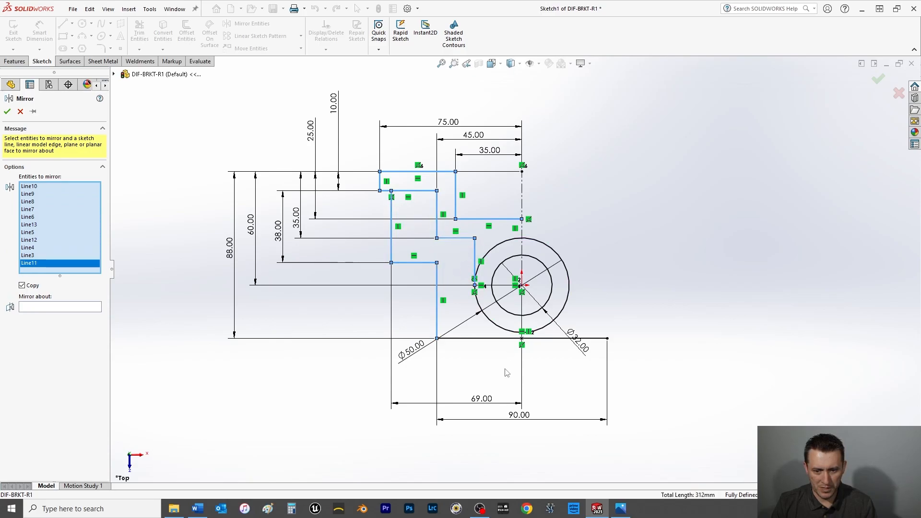
{"action": "left_click", "coordinate": [73, 308]}
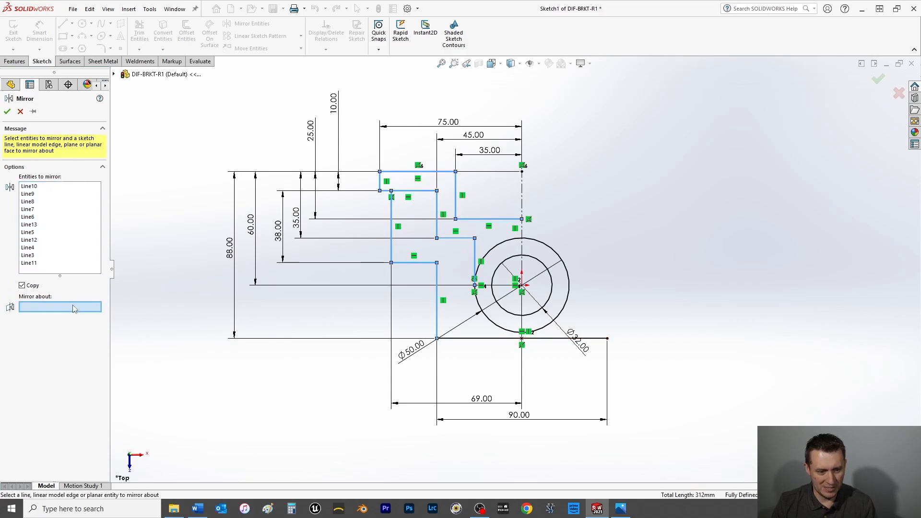
{"action": "left_click", "coordinate": [523, 233]}
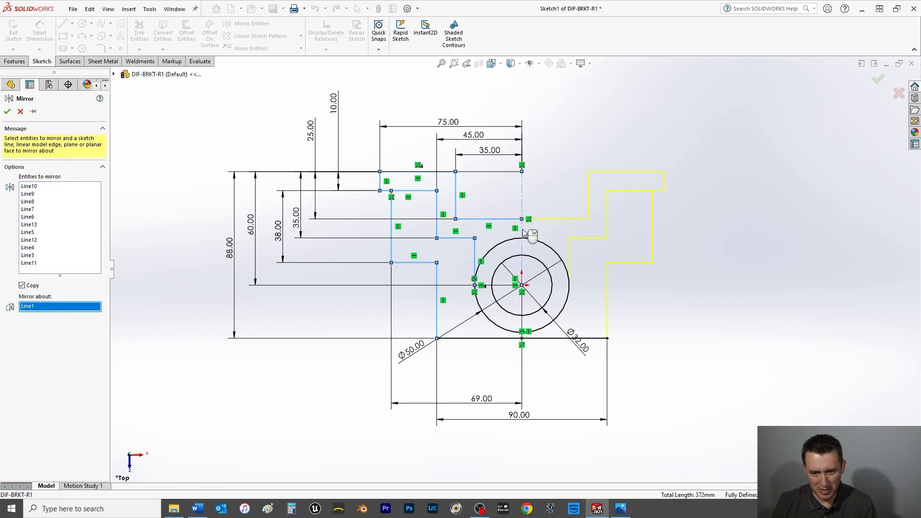
{"action": "left_click", "coordinate": [8, 111]}
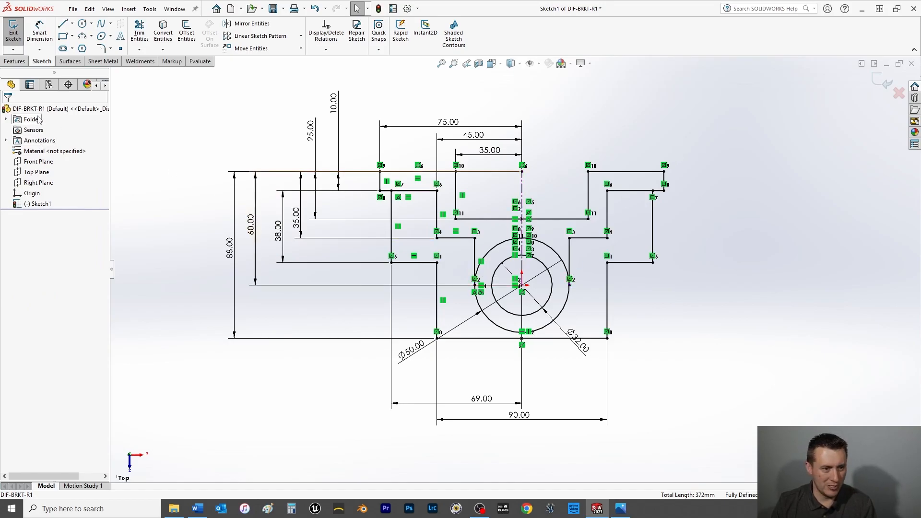
Extrude the ring region between the 32 mm and 50 mm circles as a Blind boss 45 mm deep.
{"action": "left_click", "coordinate": [14, 61]}
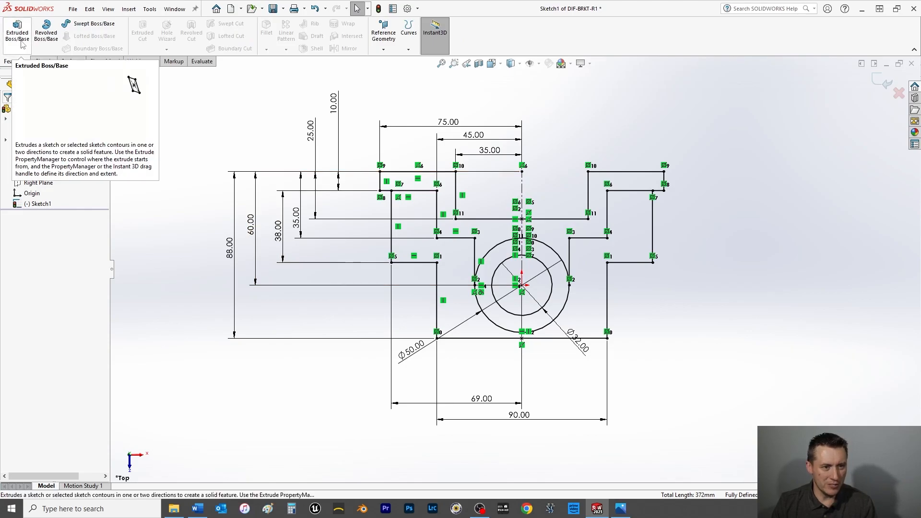
{"action": "left_click", "coordinate": [21, 43]}
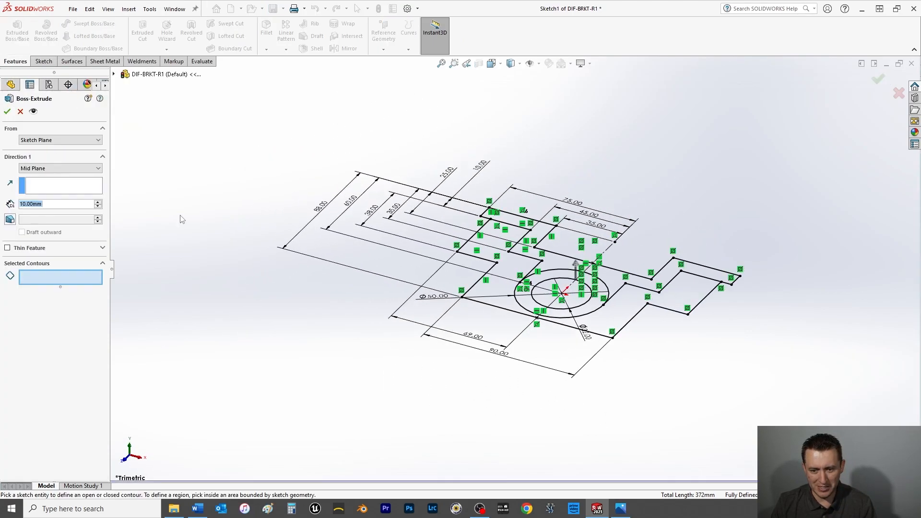
{"action": "left_click", "coordinate": [560, 283]}
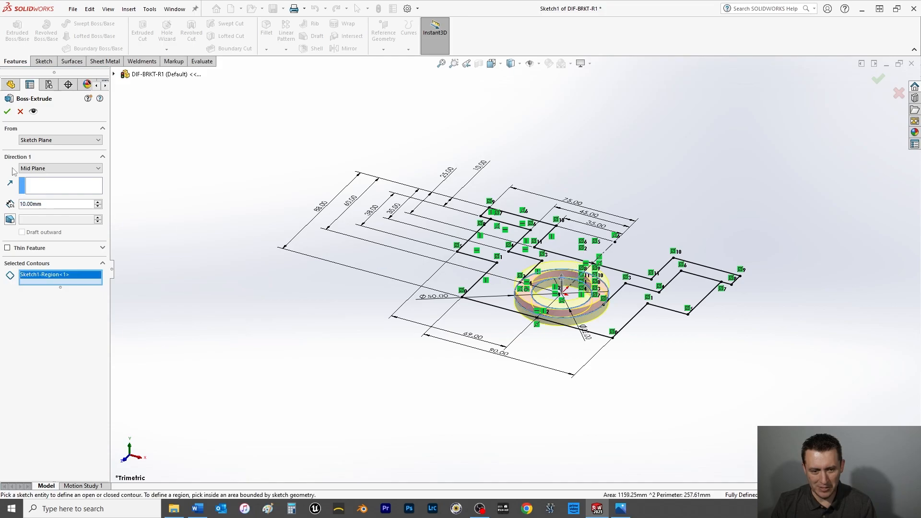
{"action": "left_click", "coordinate": [36, 172]}
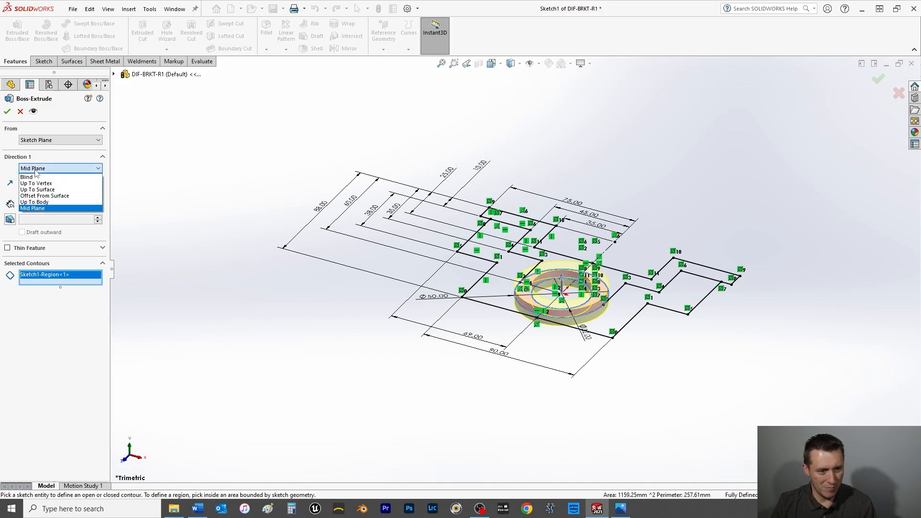
{"action": "left_click", "coordinate": [38, 180]}
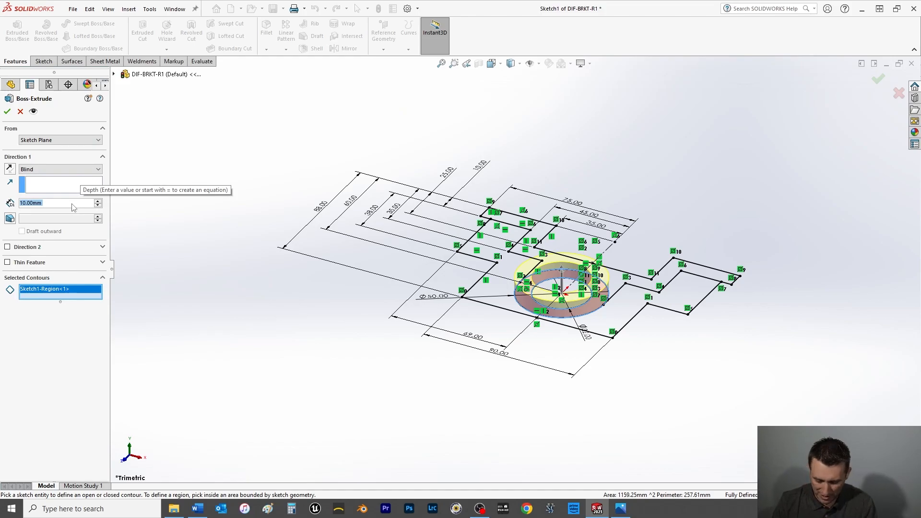
{"action": "type", "text": "45"}
{"action": "key", "text": "Return"}
{"action": "left_click", "coordinate": [7, 111]}
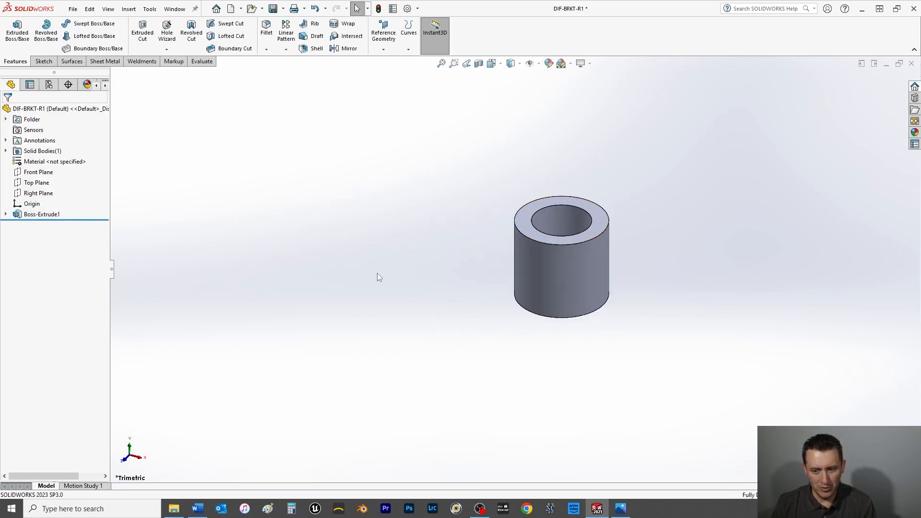
Reuse Sketch1 to extrude the two stepped rear wall regions beside the cylinder 35 mm, Blind, merged with the body.
{"action": "left_click", "coordinate": [7, 215]}
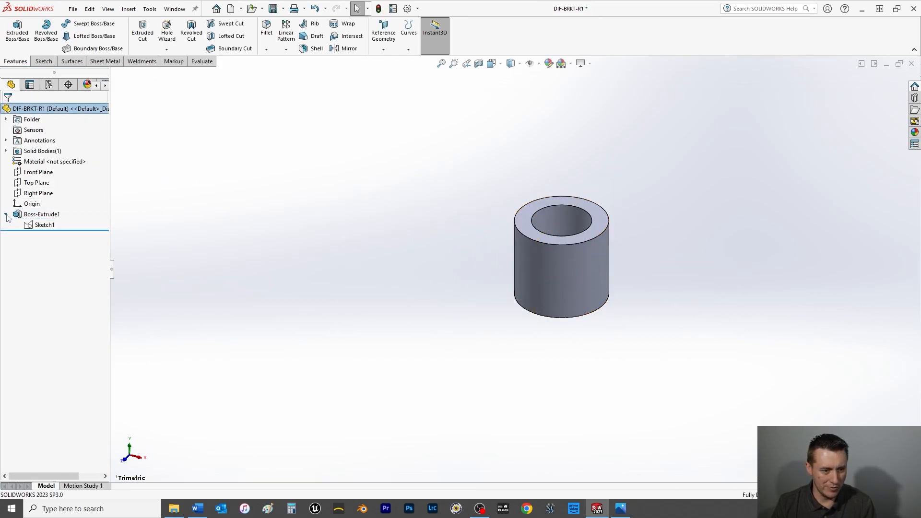
{"action": "left_click", "coordinate": [43, 225]}
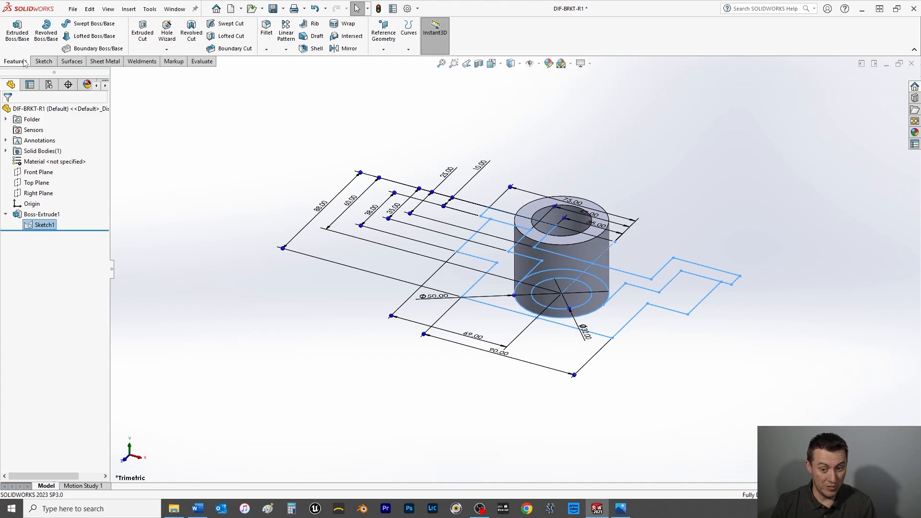
{"action": "left_click", "coordinate": [18, 33]}
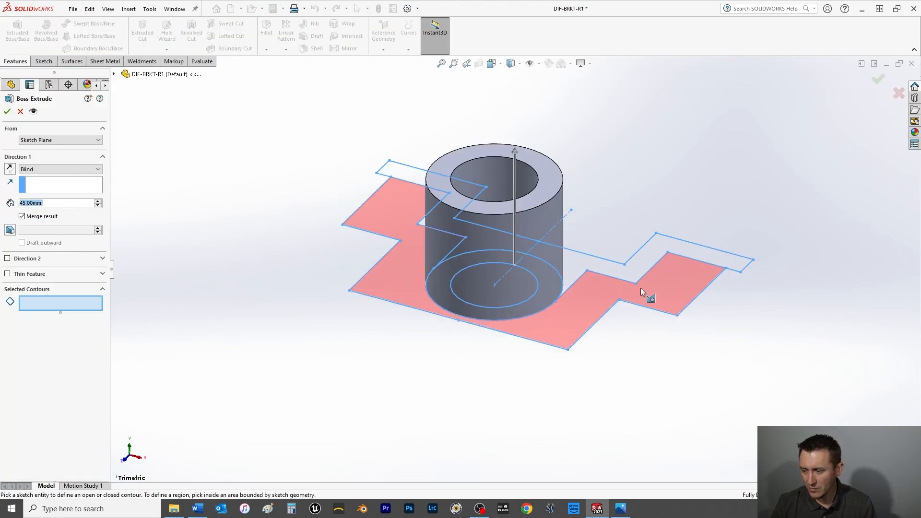
{"action": "left_click", "coordinate": [578, 266]}
{"action": "middle_click_drag", "start_coordinate": [578, 266], "coordinate": [444, 262]}
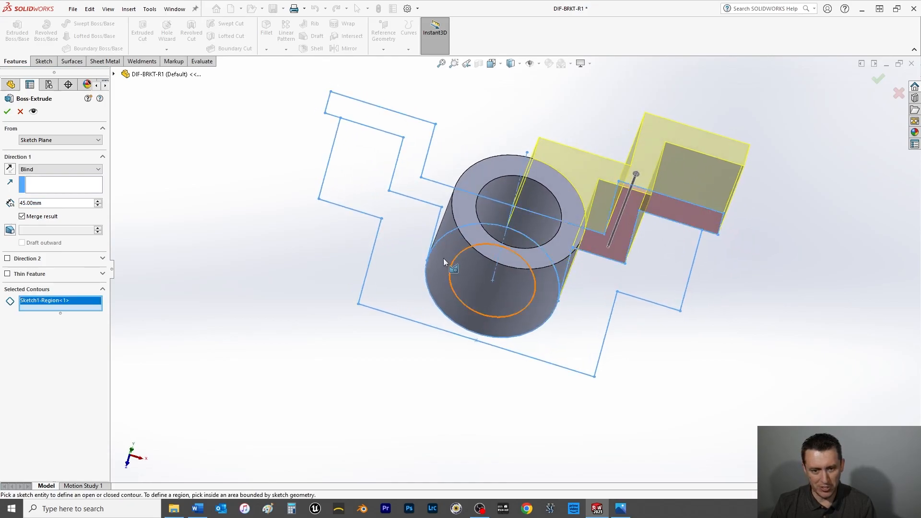
{"action": "left_click", "coordinate": [431, 193]}
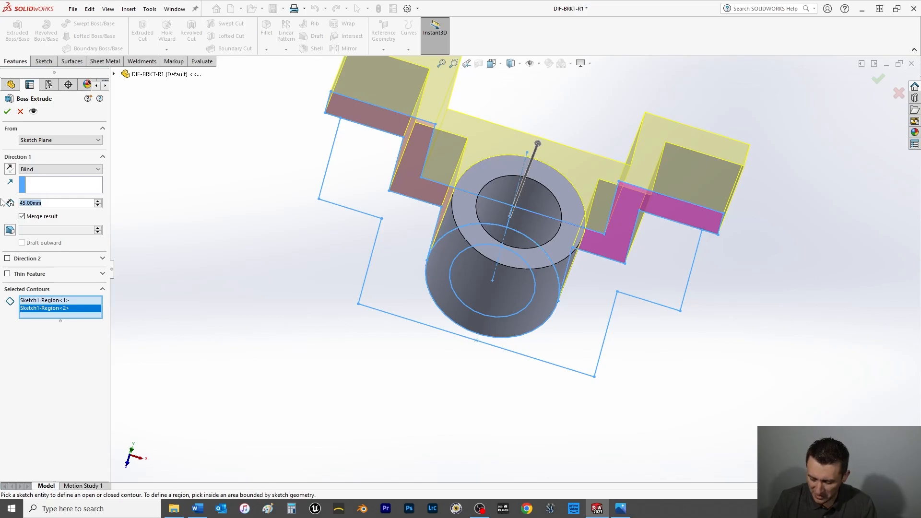
{"action": "type", "text": "35"}
{"action": "key", "text": "Return"}
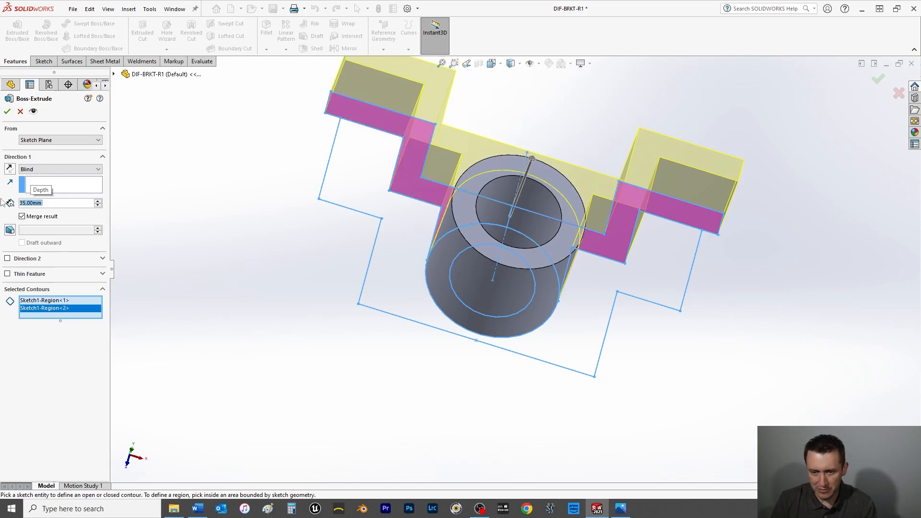
{"action": "left_click", "coordinate": [8, 111]}
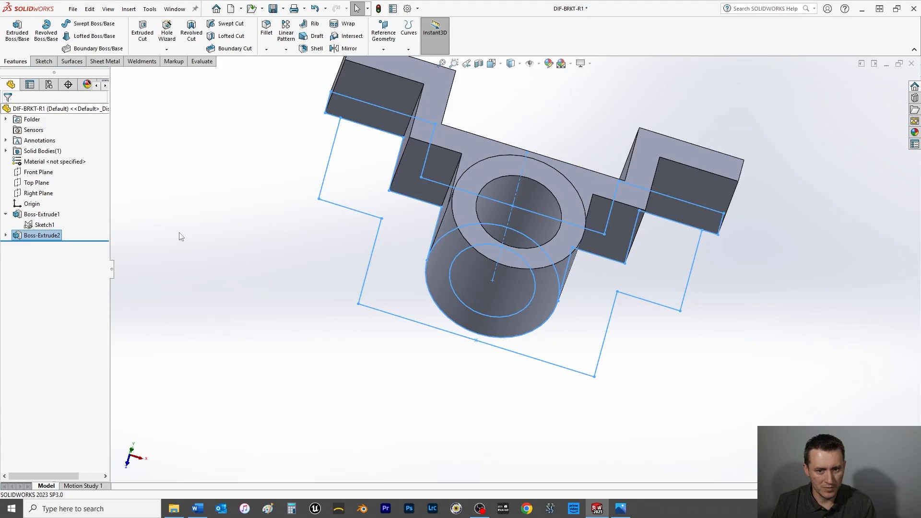
Reuse Sketch1 to extrude the base plate region in front of the stepped wall 10 mm, Blind, merged with the body.
{"action": "left_click", "coordinate": [43, 225]}
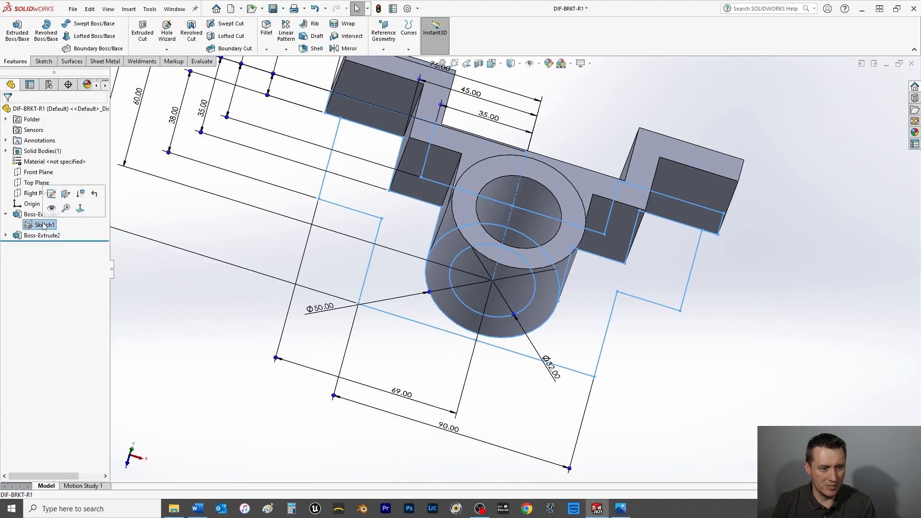
{"action": "left_click", "coordinate": [17, 38]}
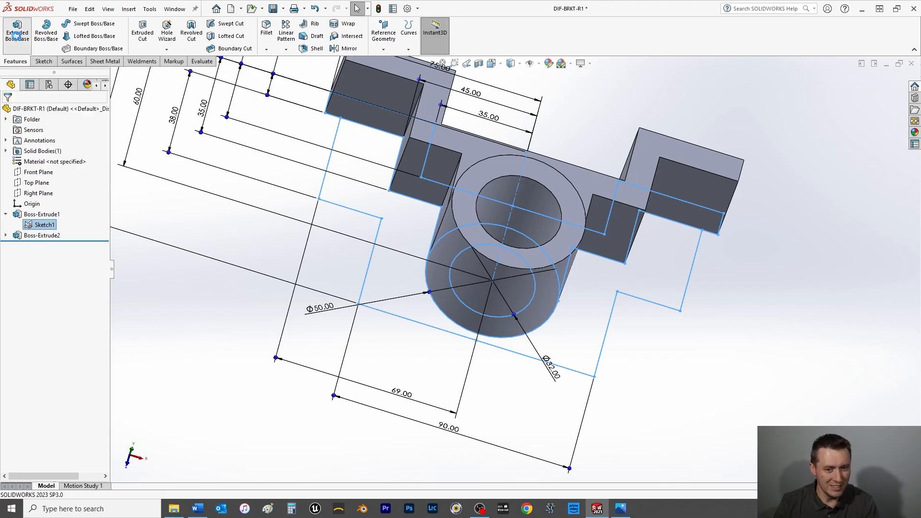
{"action": "left_click", "coordinate": [566, 329]}
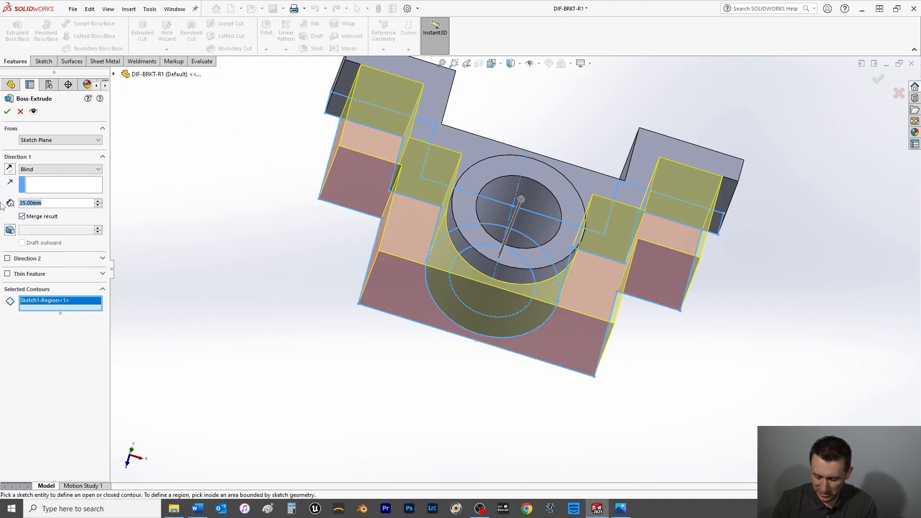
{"action": "type", "text": "10"}
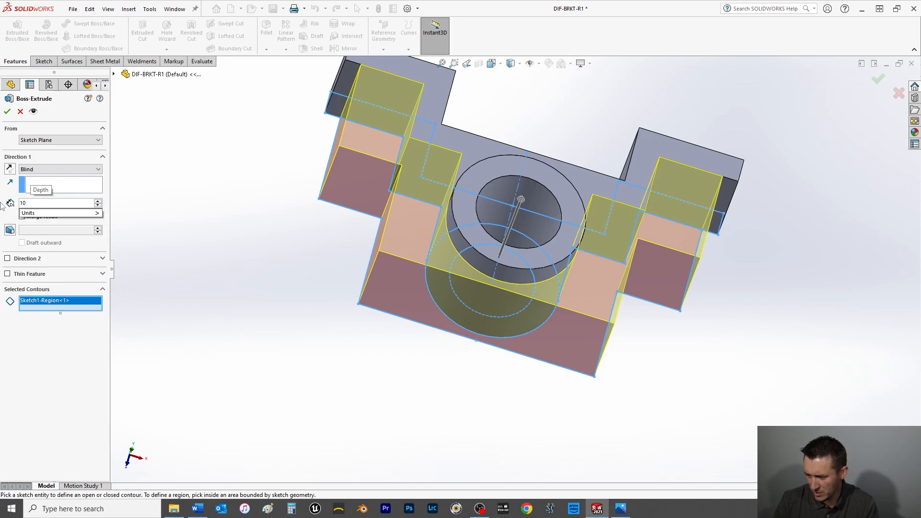
{"action": "key", "text": "Return"}
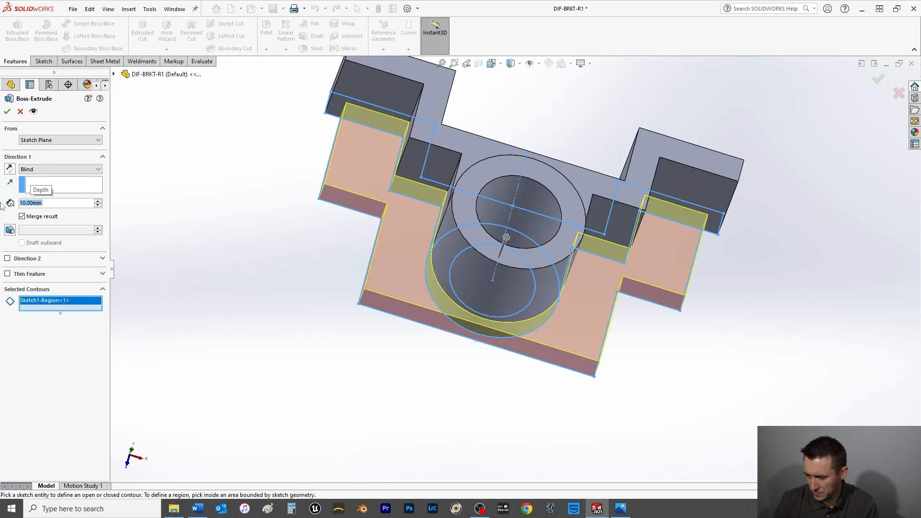
{"action": "left_click", "coordinate": [8, 112]}
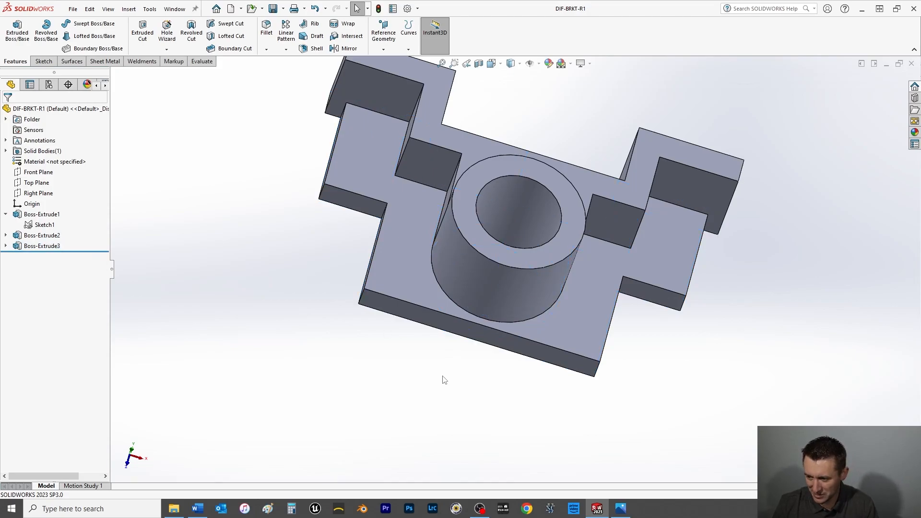
Create a reference plane offset 5 mm inward from the base plate's side face next to the front corner, using the flipped offset direction.
{"action": "middle_click_drag", "start_coordinate": [514, 448], "coordinate": [583, 378]}
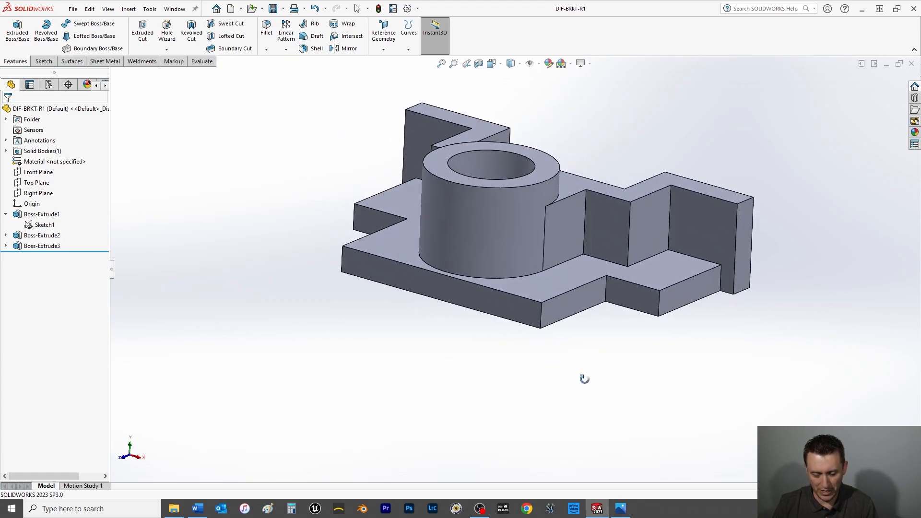
{"action": "key", "text": "space"}
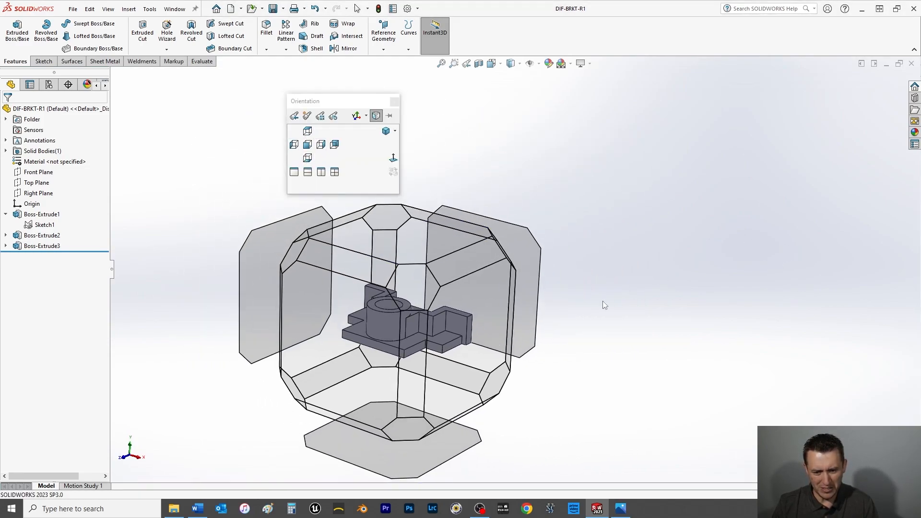
{"action": "key", "text": "Escape"}
{"action": "middle_click_drag", "start_coordinate": [621, 298], "coordinate": [533, 295]}
{"action": "left_click", "coordinate": [533, 298]}
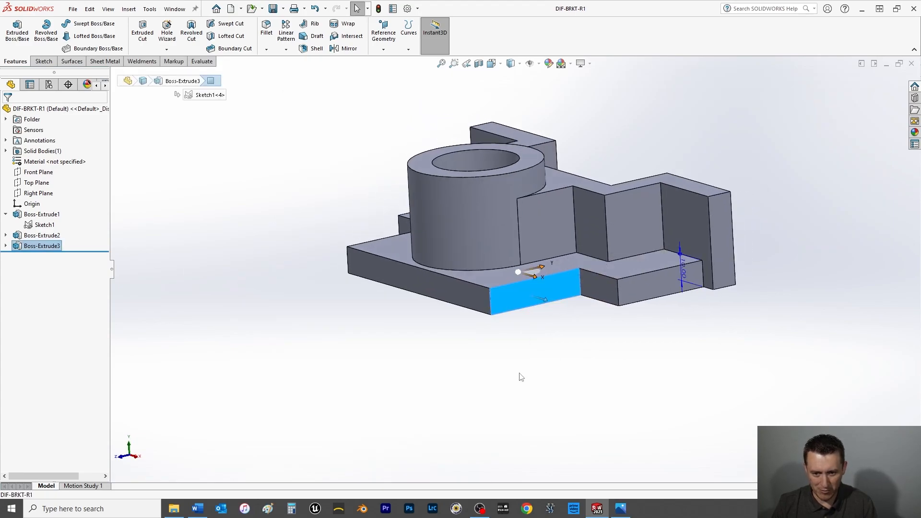
{"action": "left_click", "coordinate": [6, 214]}
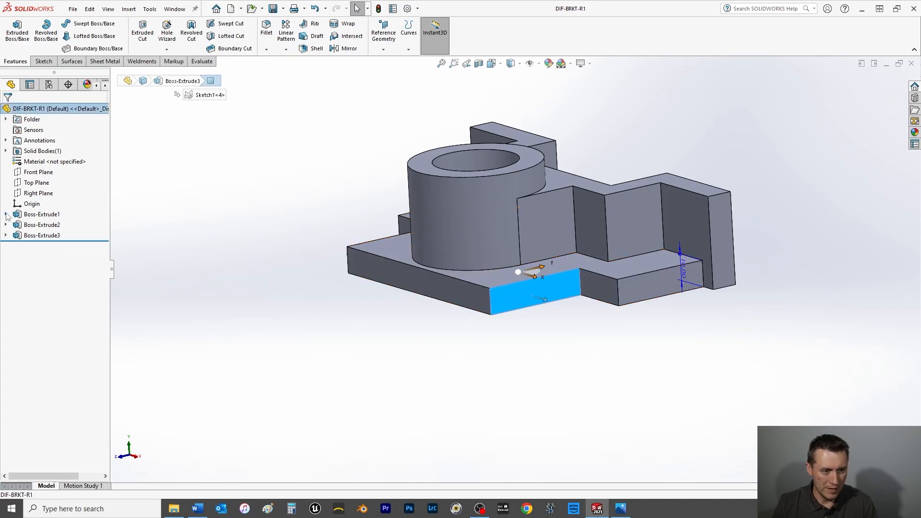
{"action": "left_click", "coordinate": [388, 37]}
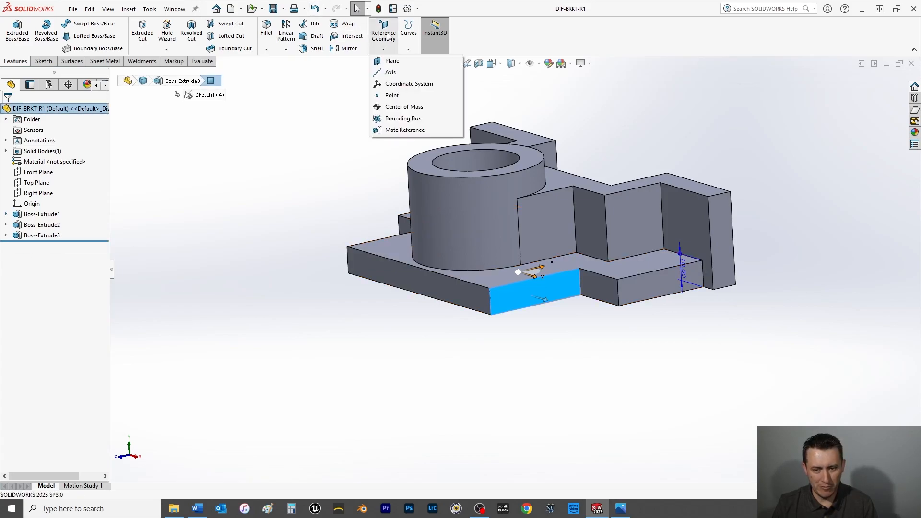
{"action": "left_click", "coordinate": [384, 61]}
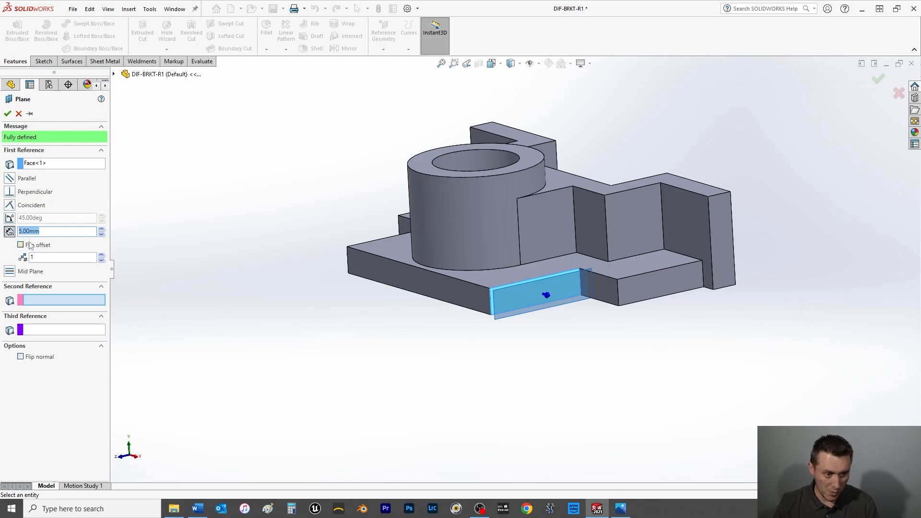
{"action": "left_click", "coordinate": [21, 245]}
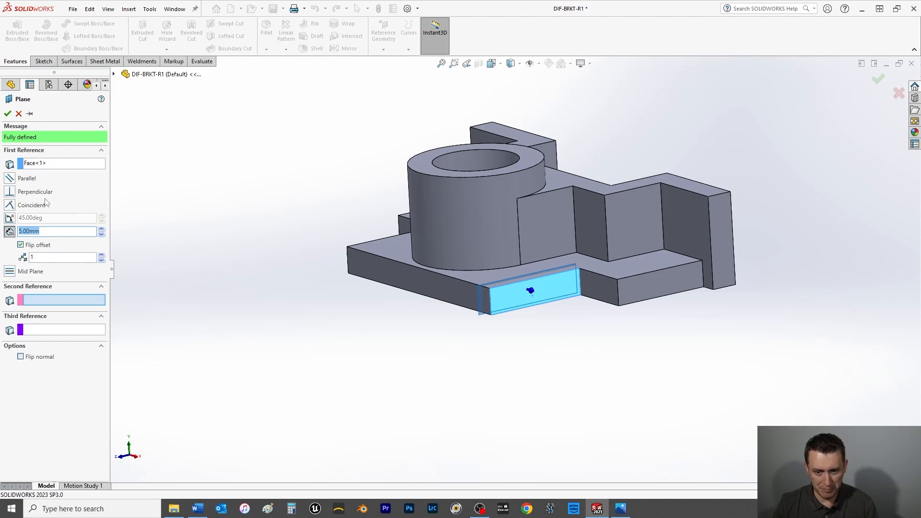
{"action": "left_click", "coordinate": [7, 115]}
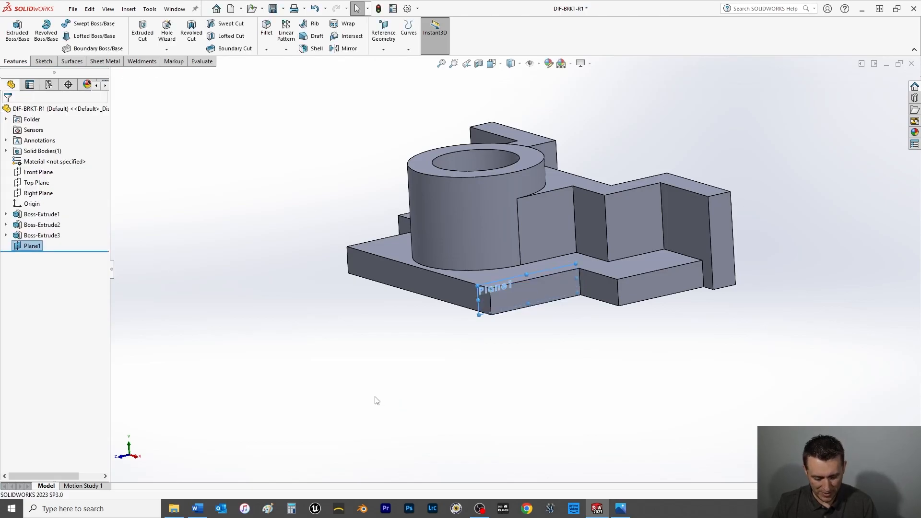
Start a sketch on Plane1, viewed face-on, and draw a vertical centerline downward from the origin below the base plate.
{"action": "key", "text": "space"}
{"action": "left_click", "coordinate": [394, 160]}
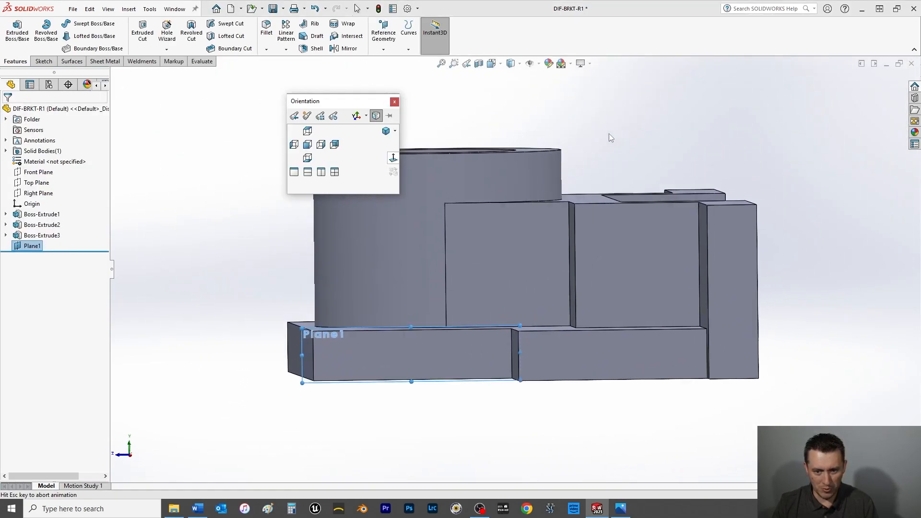
{"action": "middle_click_drag", "start_coordinate": [249, 366], "coordinate": [270, 399]}
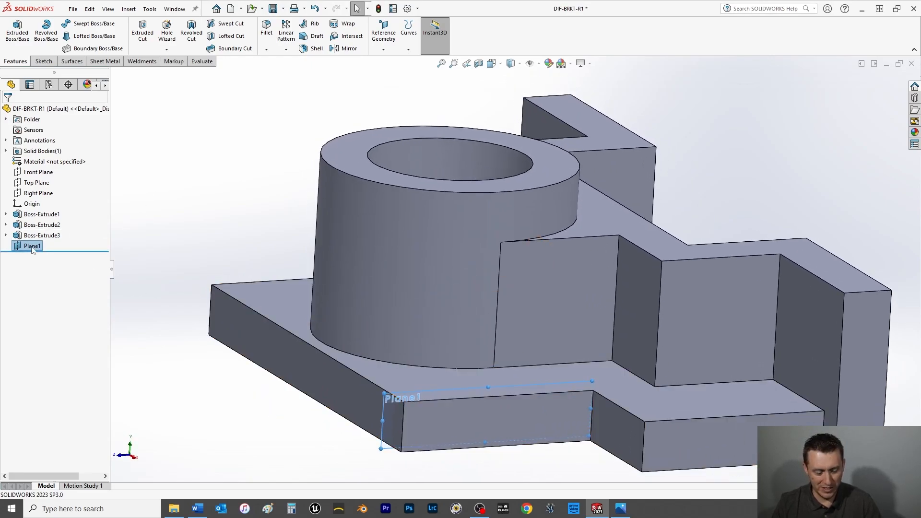
{"action": "key", "text": "ctrl+8"}
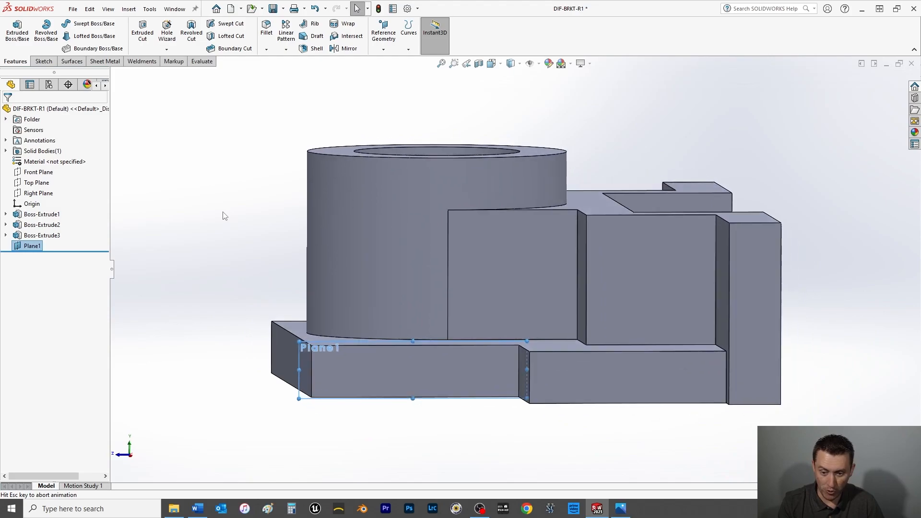
{"action": "left_click", "coordinate": [43, 62]}
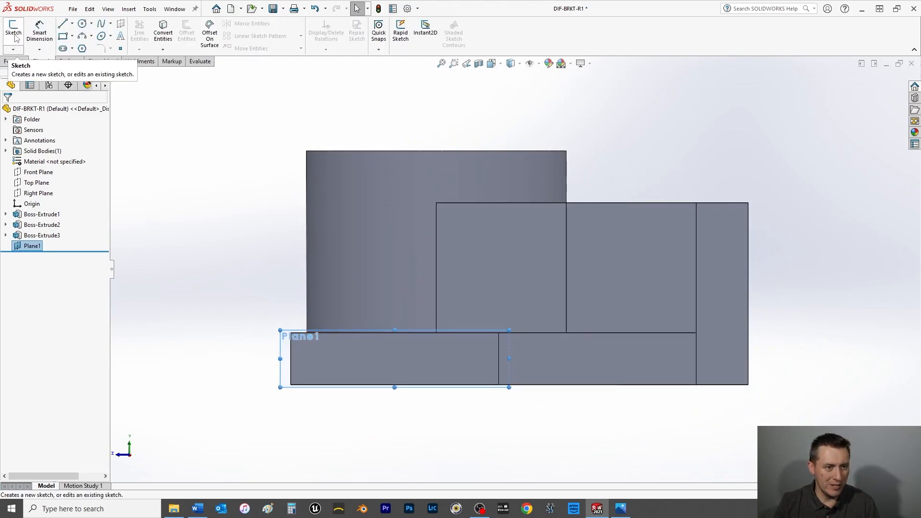
{"action": "left_click", "coordinate": [73, 24]}
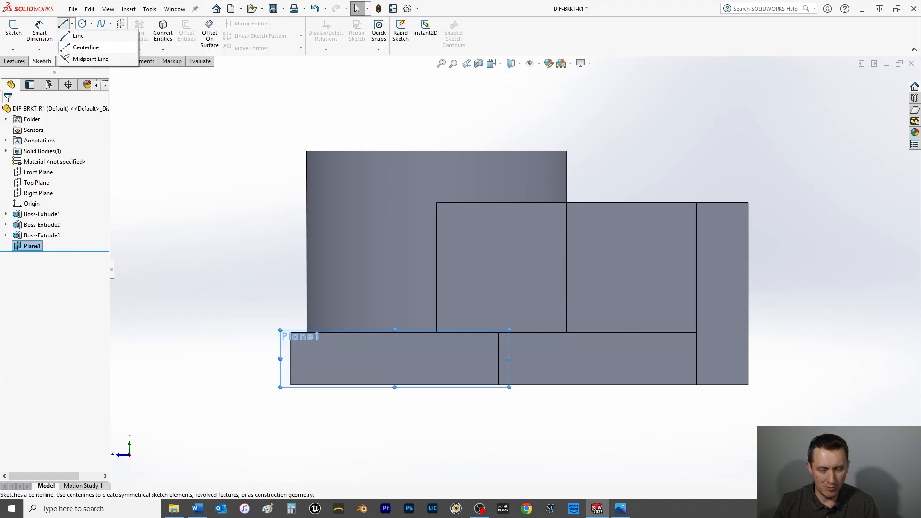
{"action": "left_click", "coordinate": [86, 48]}
{"action": "scroll", "coordinate": [485, 345], "scroll_direction": "up", "scroll_amount": 4}
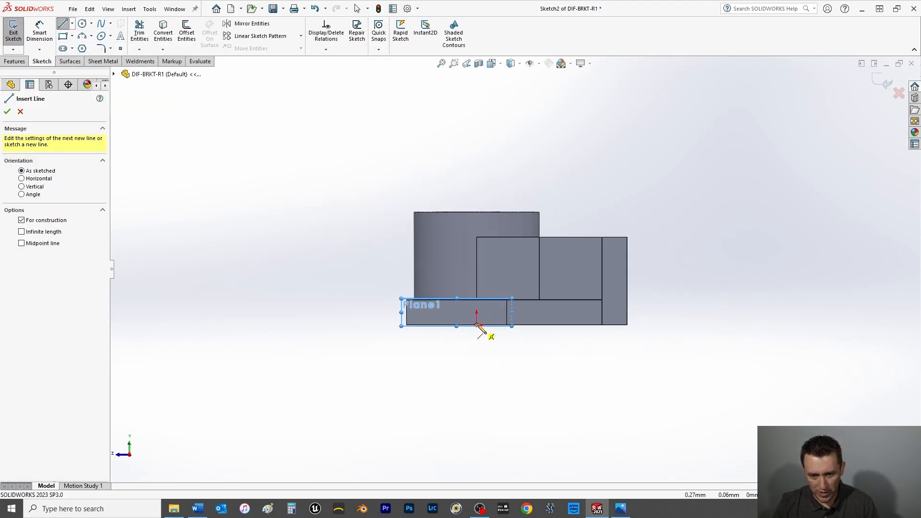
{"action": "left_click", "coordinate": [477, 325]}
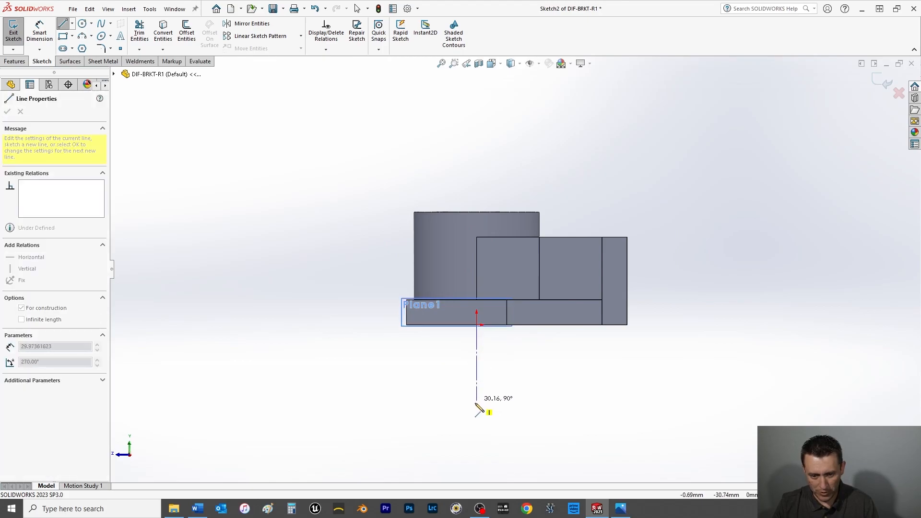
{"action": "left_click", "coordinate": [477, 442]}
{"action": "right_click", "coordinate": [400, 435]}
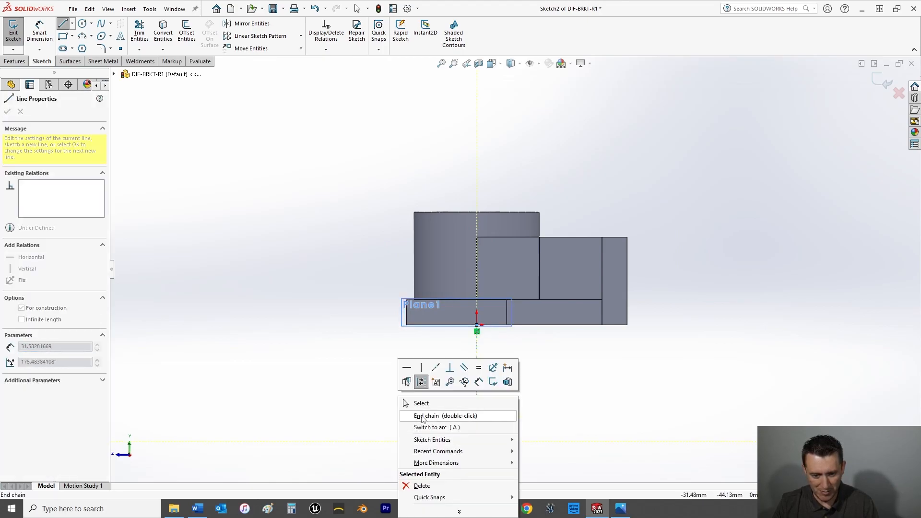
{"action": "left_click", "coordinate": [422, 403]}
Dimension the vertical centerline to a length of 56 mm.
{"action": "left_click", "coordinate": [40, 35]}
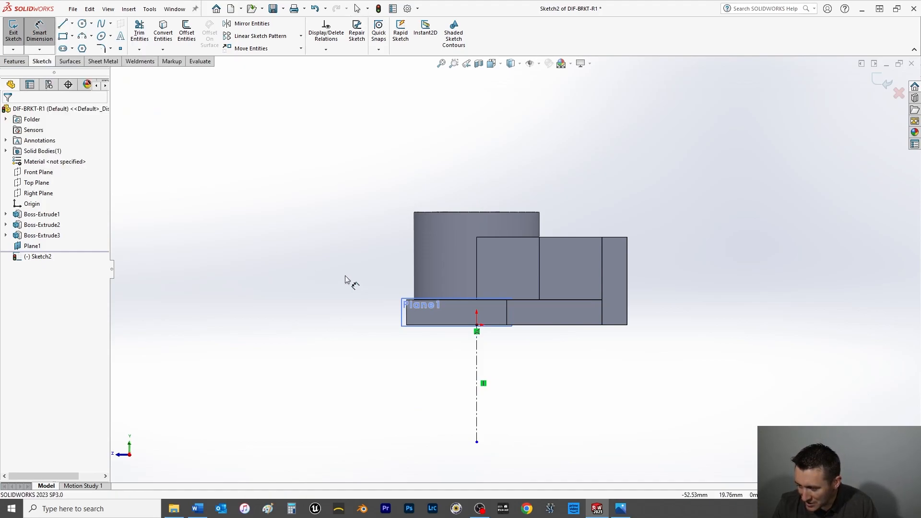
{"action": "left_click", "coordinate": [478, 379]}
{"action": "left_click", "coordinate": [351, 365]}
{"action": "type", "text": "56"}
{"action": "key", "text": "Return"}
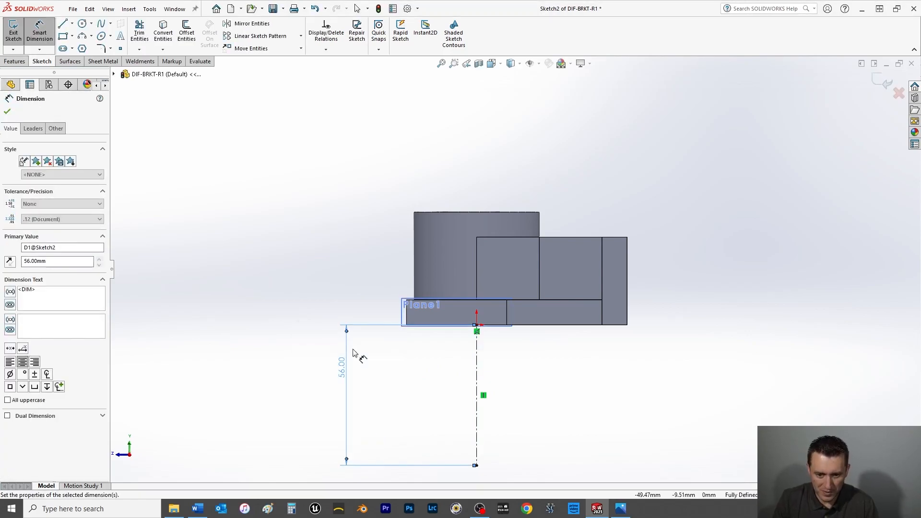
{"action": "left_click", "coordinate": [7, 111]}
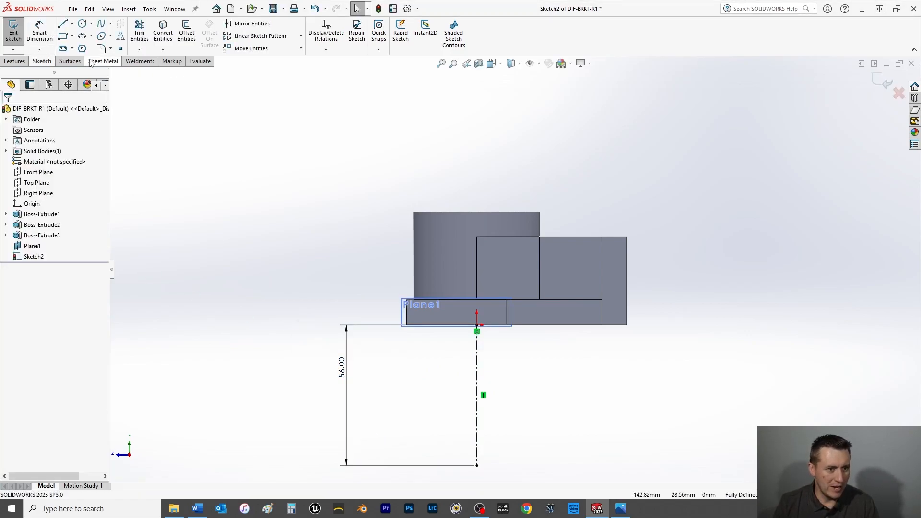
Sketch two concentric circles at the centerline's lower endpoint, the outer one about 32 mm in diameter.
{"action": "left_click", "coordinate": [83, 23]}
{"action": "scroll", "coordinate": [508, 401], "scroll_direction": "up", "scroll_amount": 3}
{"action": "scroll", "coordinate": [496, 391], "scroll_direction": "down", "scroll_amount": 5}
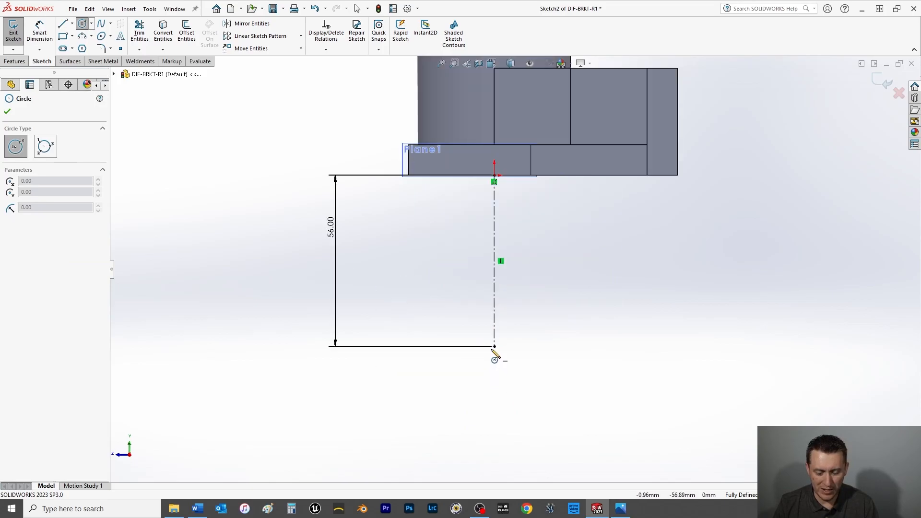
{"action": "left_click", "coordinate": [494, 346]}
{"action": "left_click", "coordinate": [518, 386]}
{"action": "left_click", "coordinate": [494, 347]}
{"action": "left_click", "coordinate": [510, 352]}
{"action": "left_click", "coordinate": [6, 111]}
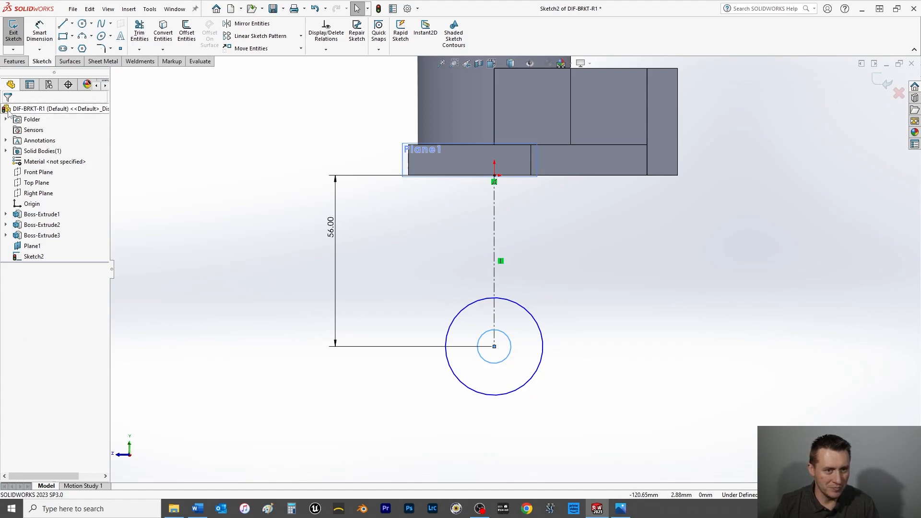
Set the outer circle's diameter to 38 mm.
{"action": "left_click", "coordinate": [40, 32]}
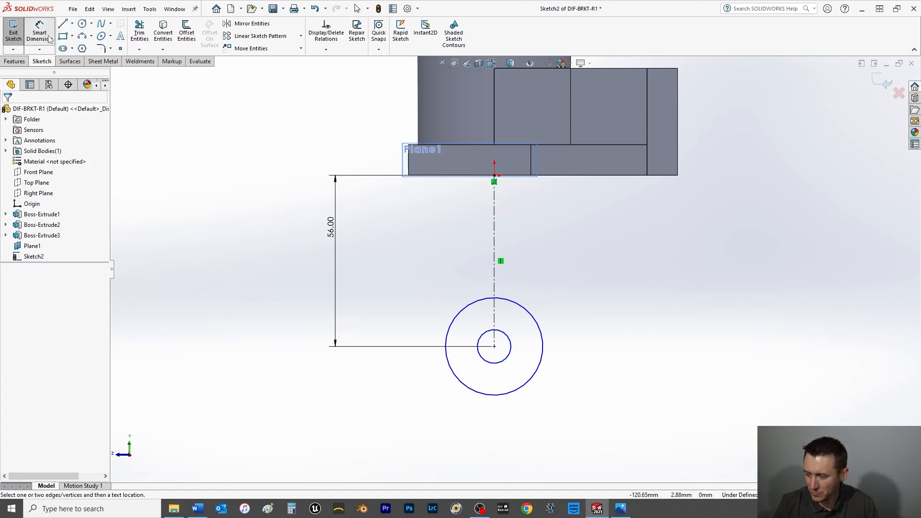
{"action": "left_click", "coordinate": [534, 373]}
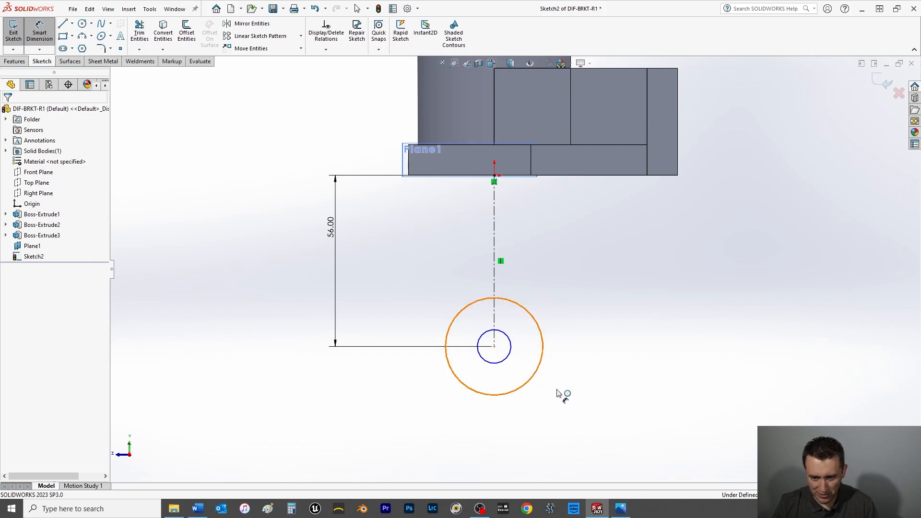
{"action": "left_click", "coordinate": [577, 402]}
{"action": "type", "text": "38"}
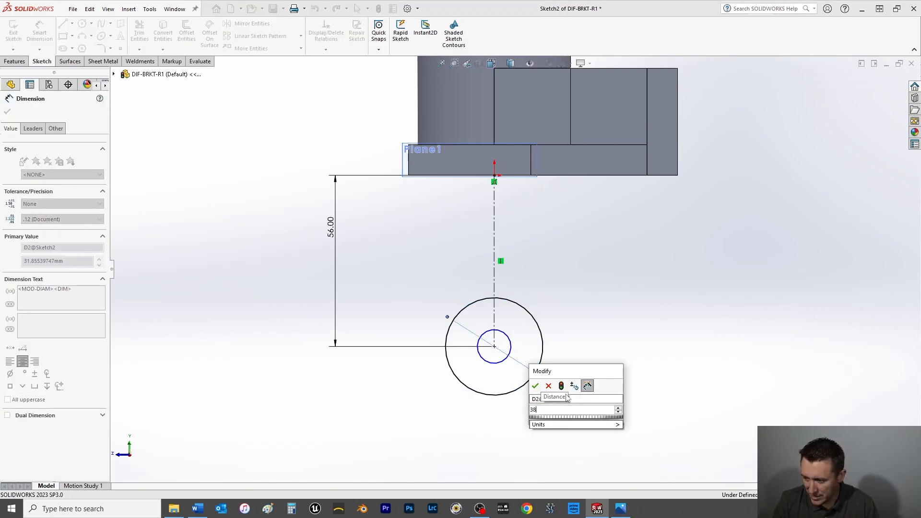
{"action": "key", "text": "Return"}
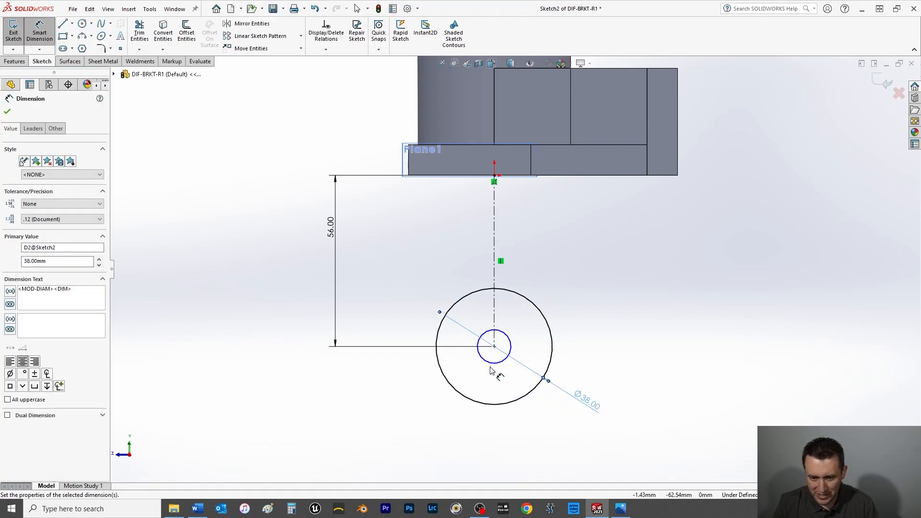
Set the inner circle's diameter to 20 mm.
{"action": "left_click", "coordinate": [492, 366]}
{"action": "left_click", "coordinate": [422, 413]}
{"action": "type", "text": "20"}
{"action": "key", "text": "Return"}
{"action": "left_click", "coordinate": [7, 111]}
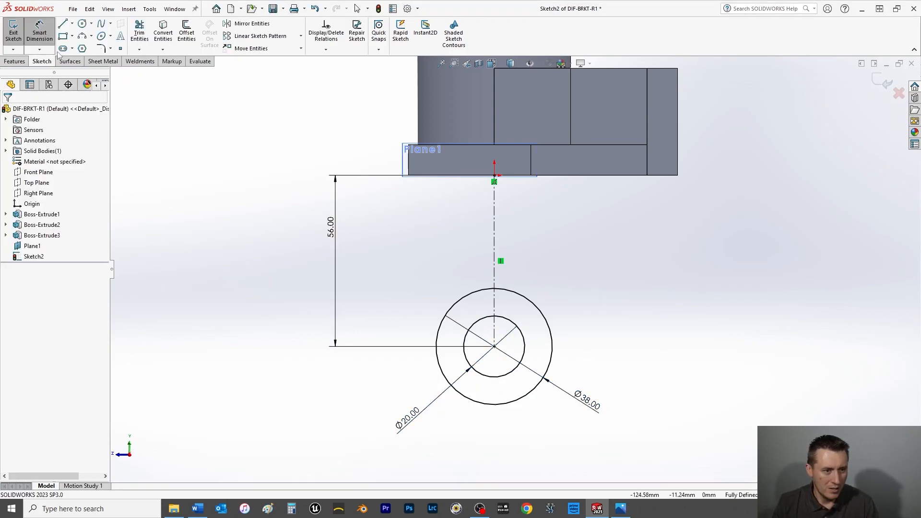
Draw a line about 60 mm long, tangent to the outer circle's front side, up to the base plate's lower front corner.
{"action": "left_click", "coordinate": [63, 24]}
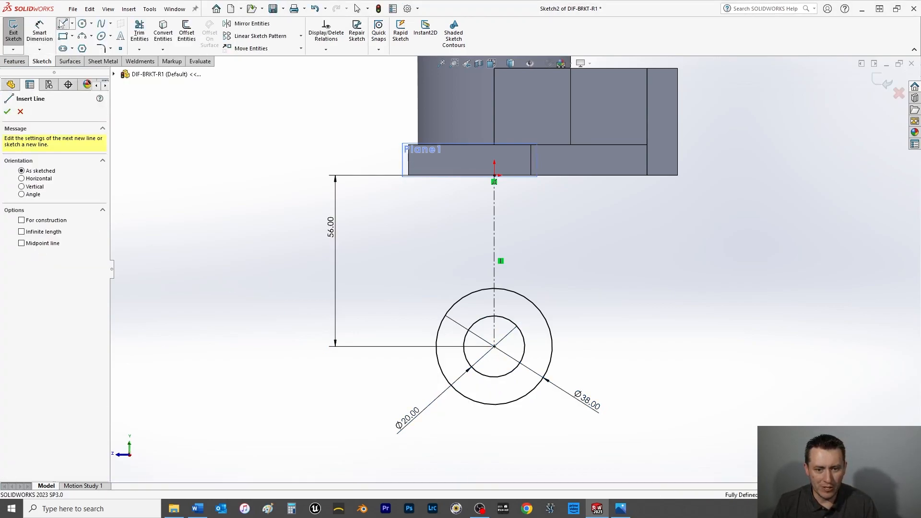
{"action": "left_click", "coordinate": [436, 344]}
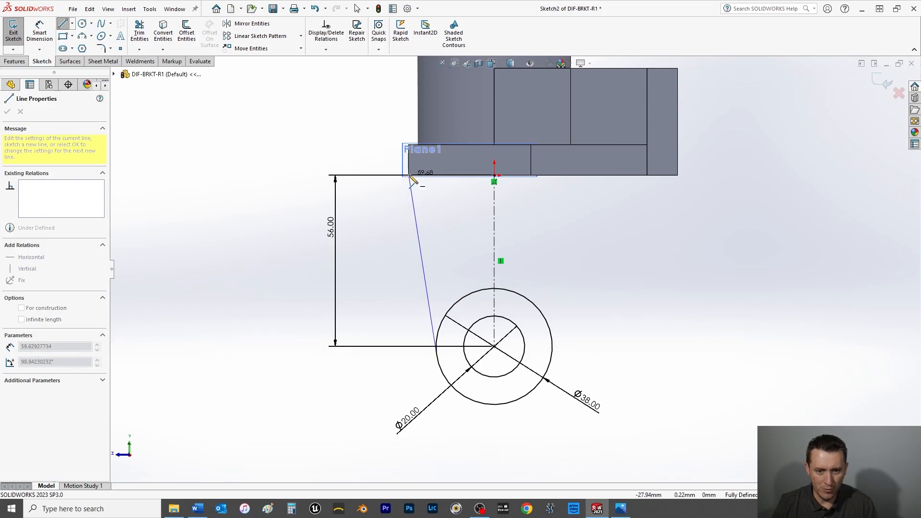
{"action": "scroll", "coordinate": [412, 179], "scroll_direction": "down", "scroll_amount": 3}
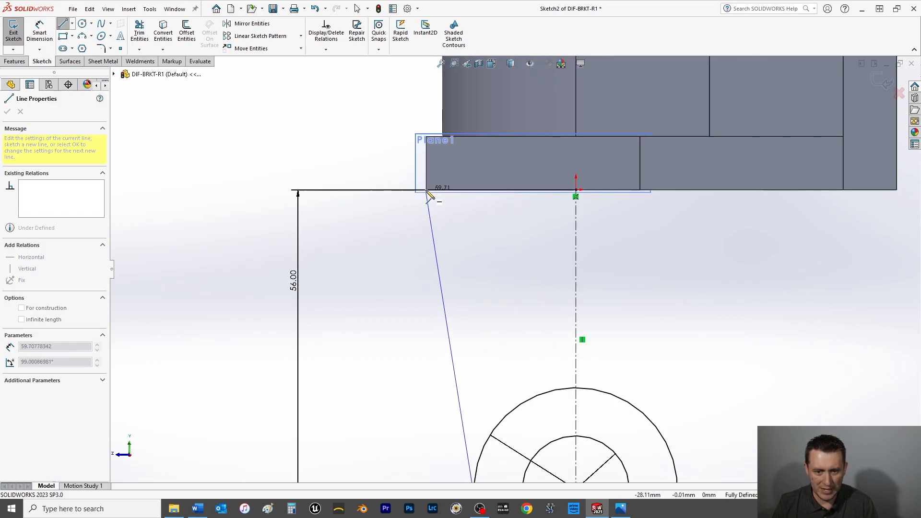
{"action": "left_click", "coordinate": [427, 190]}
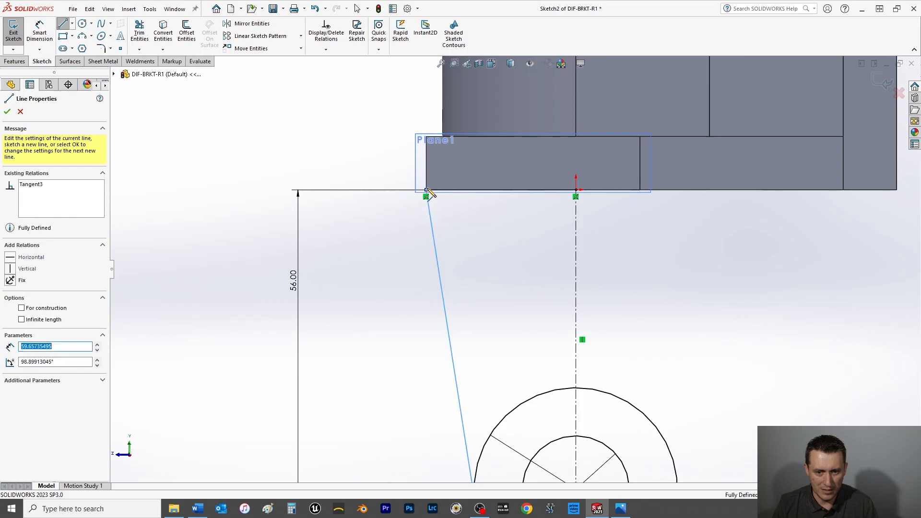
{"action": "right_click", "coordinate": [264, 150]}
{"action": "left_click", "coordinate": [282, 157]}
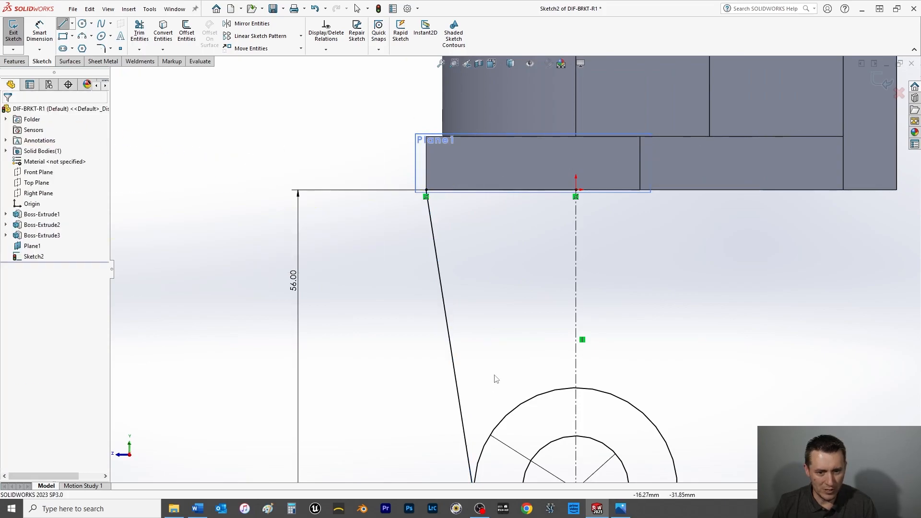
Draw a second line about 70 mm long, tangent to the outer circle's rear side, ending on the base plate's bottom edge.
{"action": "scroll", "coordinate": [489, 364], "scroll_direction": "up", "scroll_amount": 3}
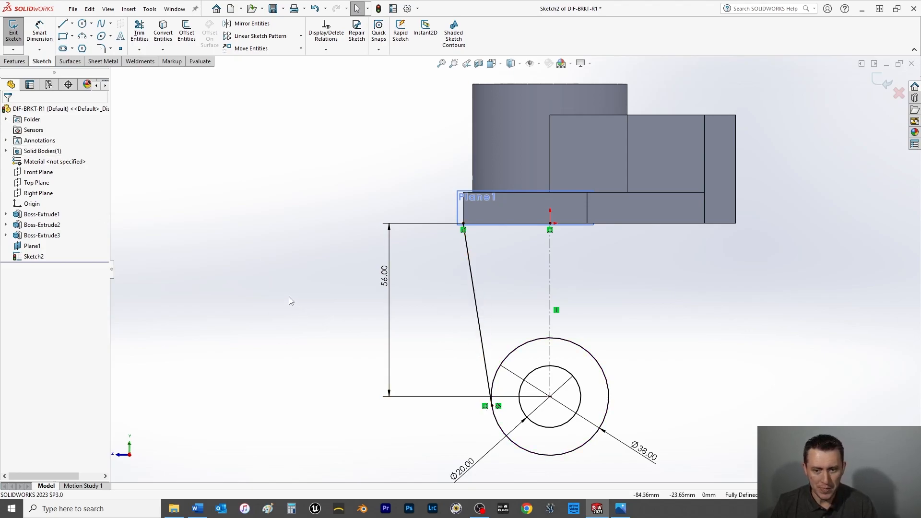
{"action": "scroll", "coordinate": [289, 301], "scroll_direction": "up", "scroll_amount": 1}
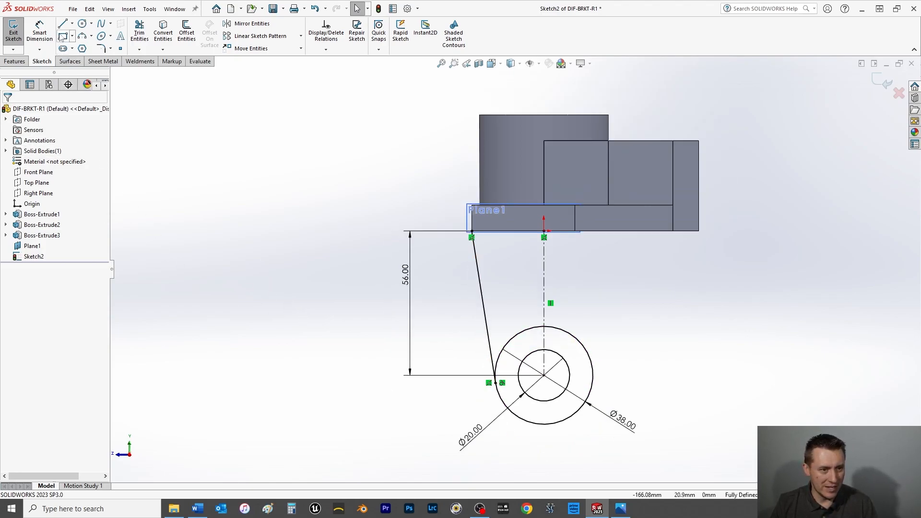
{"action": "left_click", "coordinate": [64, 24]}
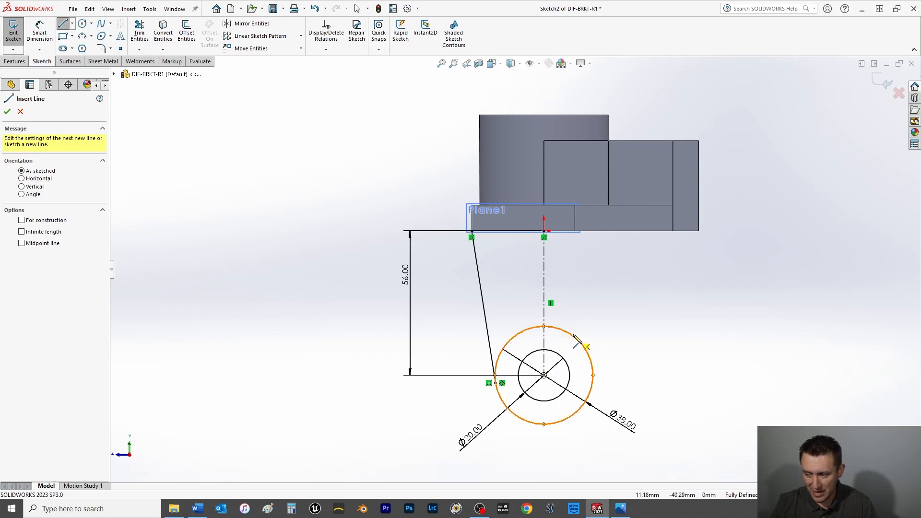
{"action": "left_click", "coordinate": [593, 375]}
{"action": "left_click", "coordinate": [662, 231]}
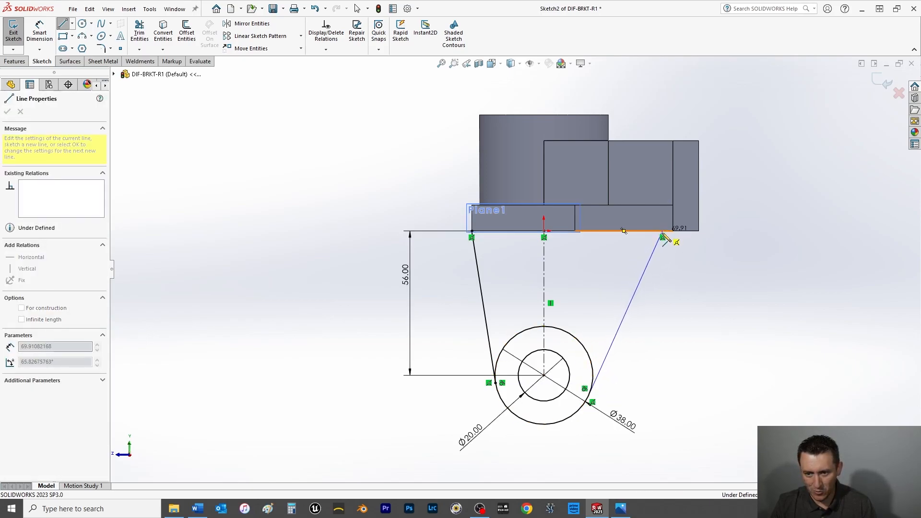
{"action": "right_click", "coordinate": [668, 265]}
{"action": "left_click", "coordinate": [693, 273]}
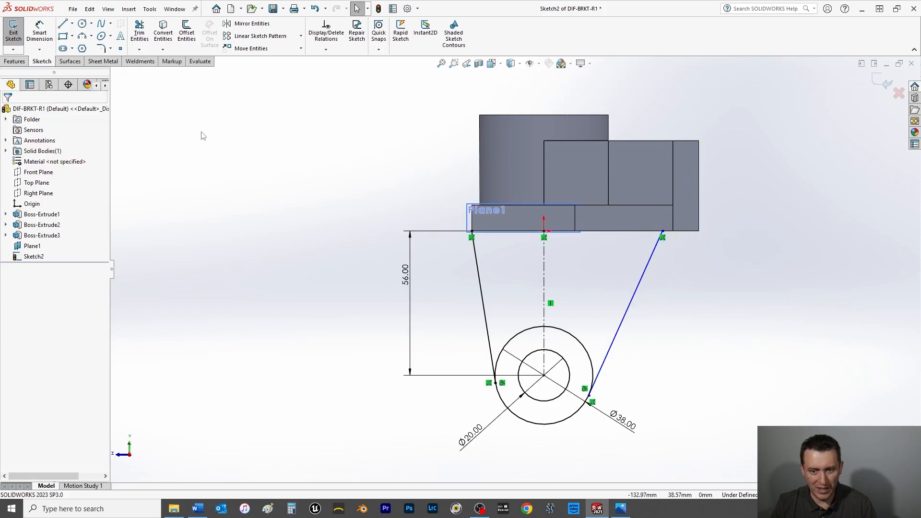
Dimension the rear tangent line's upper endpoint 38 mm horizontally from the centerline.
{"action": "left_click", "coordinate": [39, 30]}
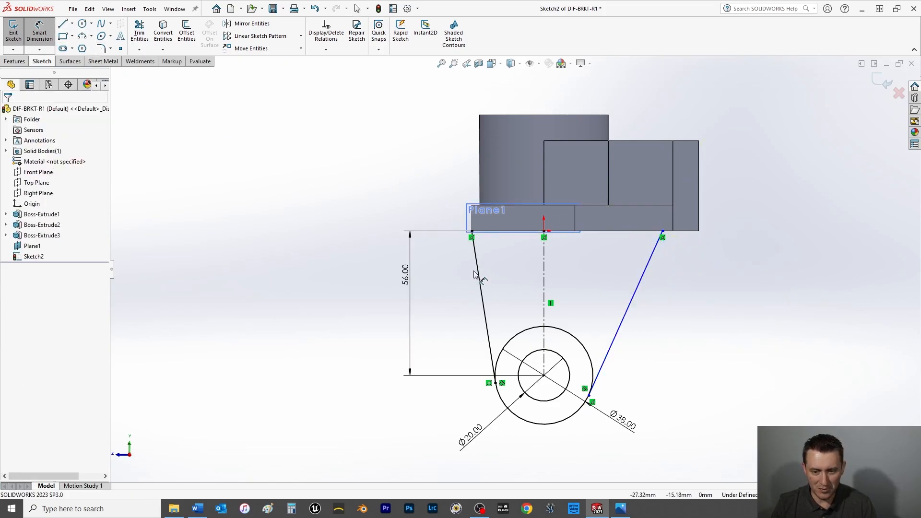
{"action": "left_click", "coordinate": [545, 282]}
{"action": "left_click", "coordinate": [663, 232]}
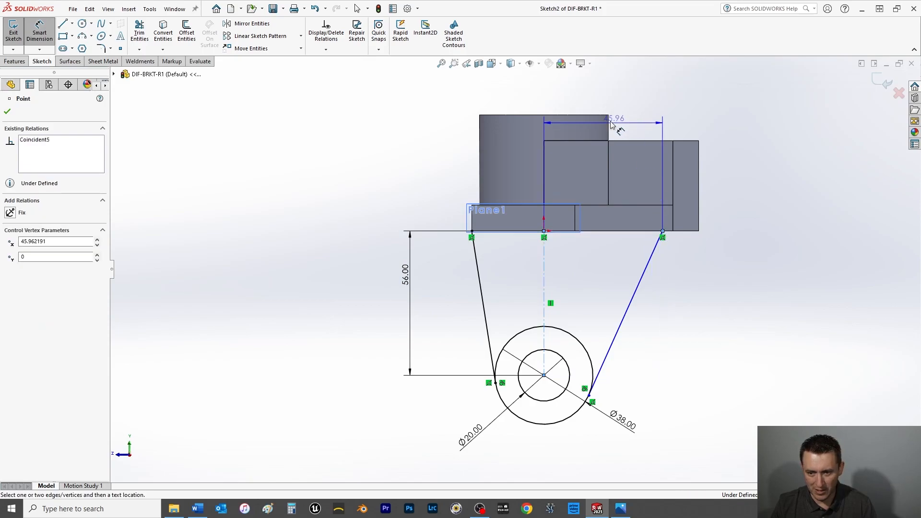
{"action": "left_click", "coordinate": [598, 96]}
{"action": "type", "text": "38"}
{"action": "key", "text": "Return"}
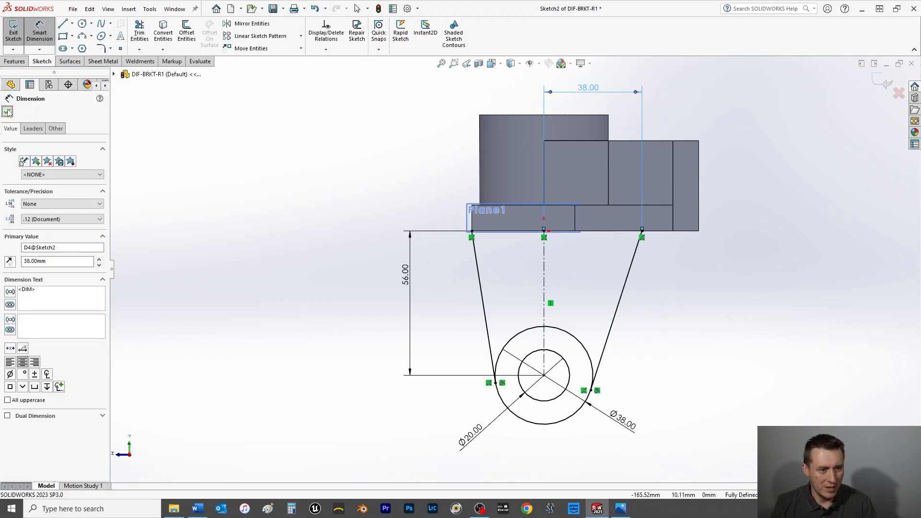
{"action": "left_click", "coordinate": [8, 112]}
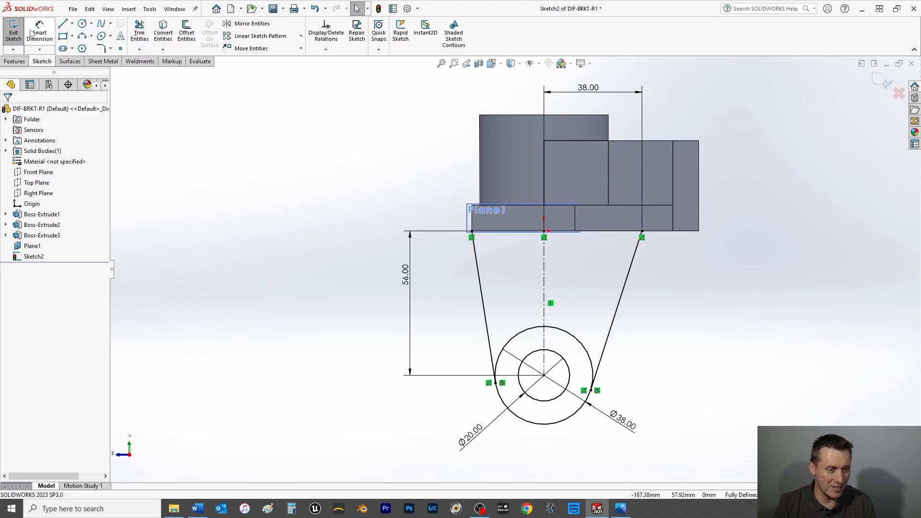
{"action": "left_click", "coordinate": [15, 37]}
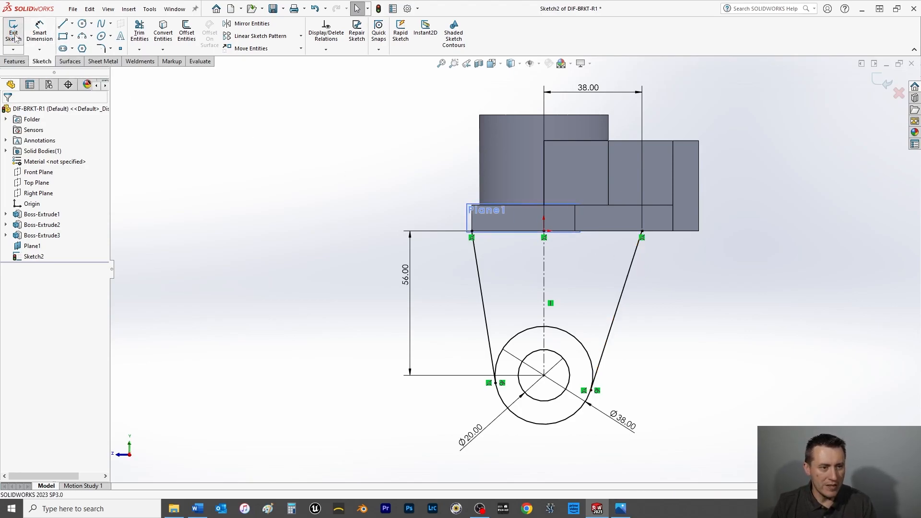
{"action": "left_click", "coordinate": [13, 62]}
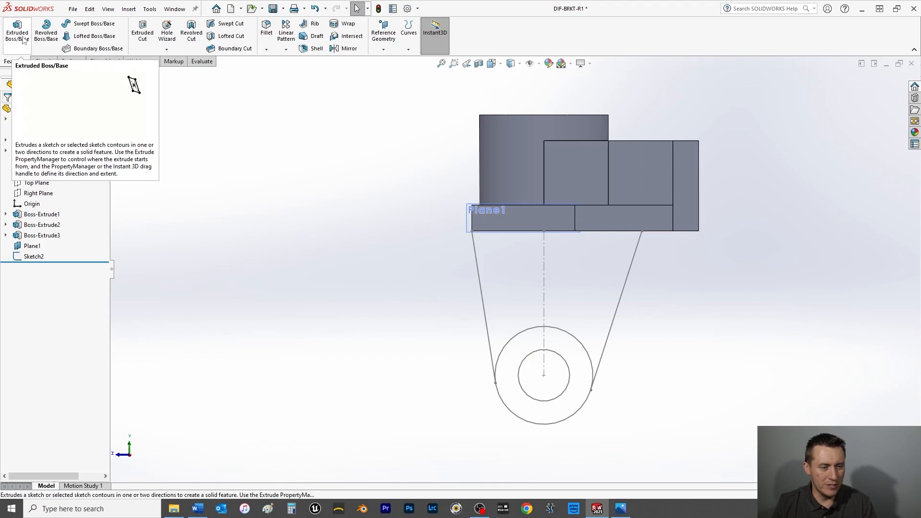
{"action": "left_click", "coordinate": [28, 257]}
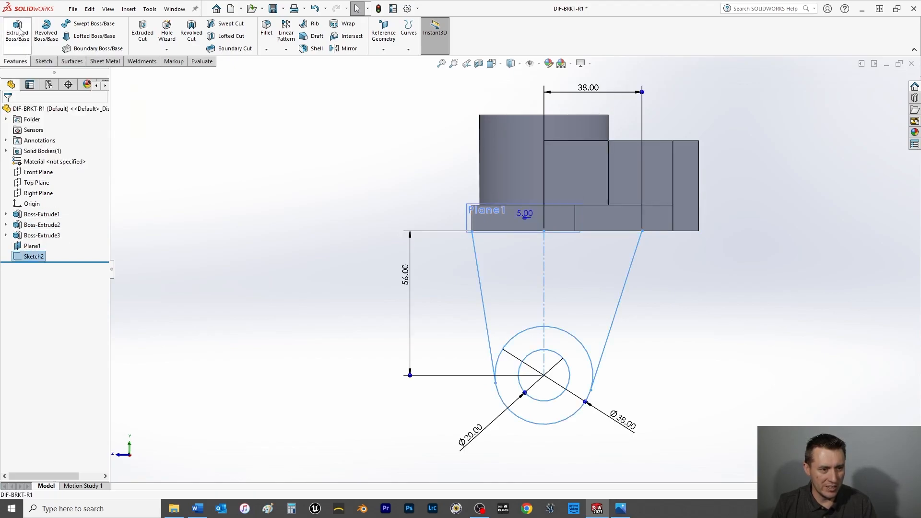
{"action": "left_click", "coordinate": [18, 35]}
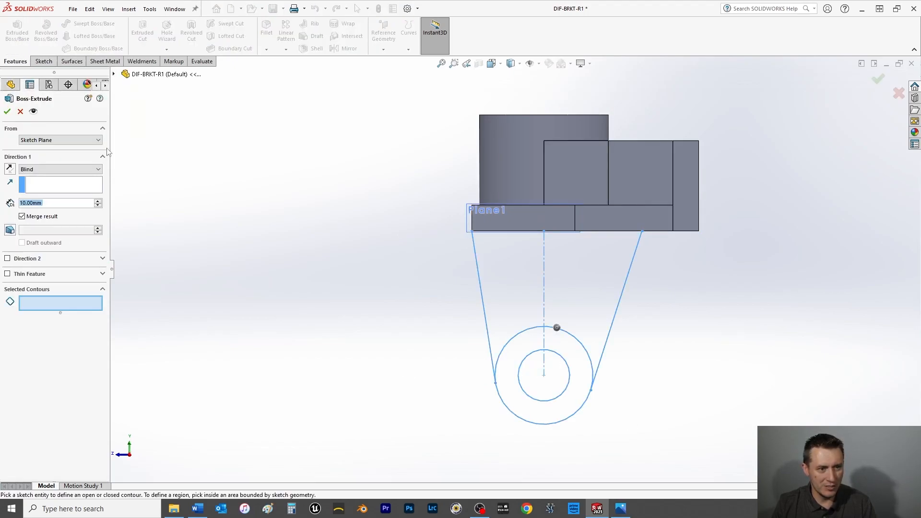
{"action": "left_click", "coordinate": [64, 303]}
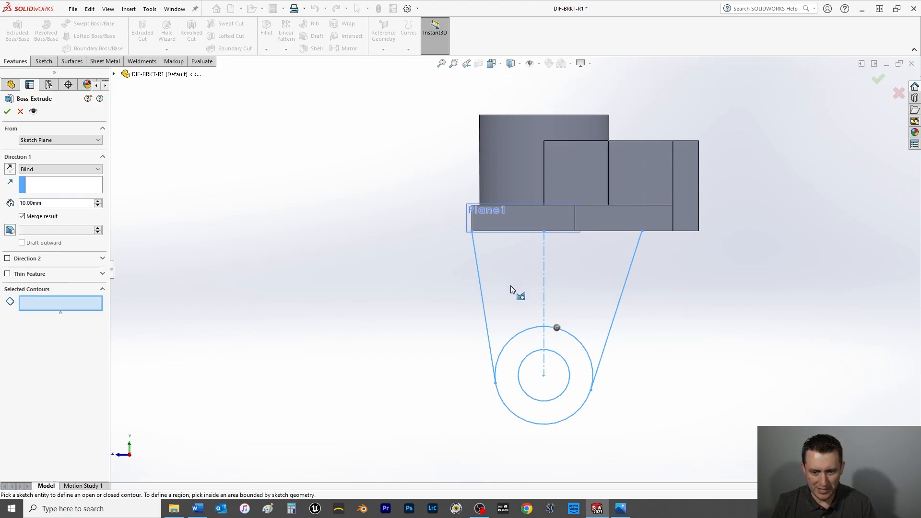
{"action": "left_click", "coordinate": [45, 186]}
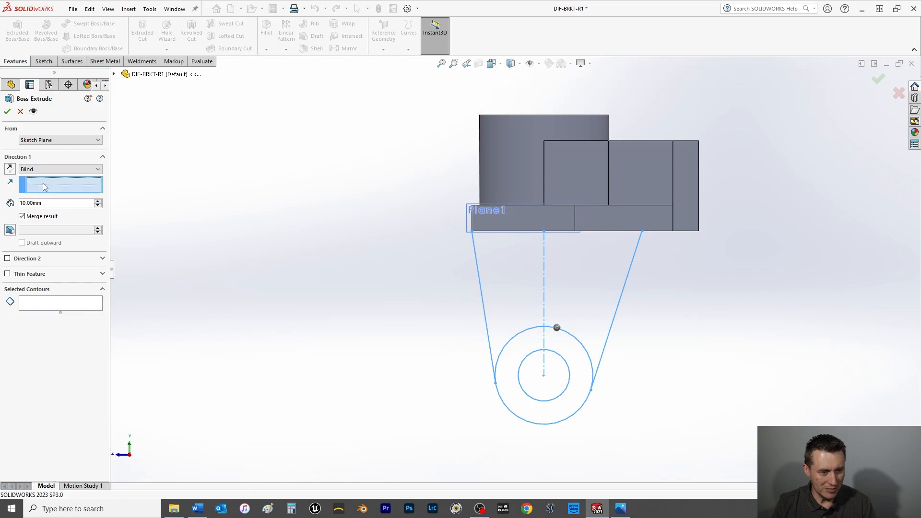
{"action": "left_click", "coordinate": [70, 309]}
{"action": "left_click", "coordinate": [21, 110]}
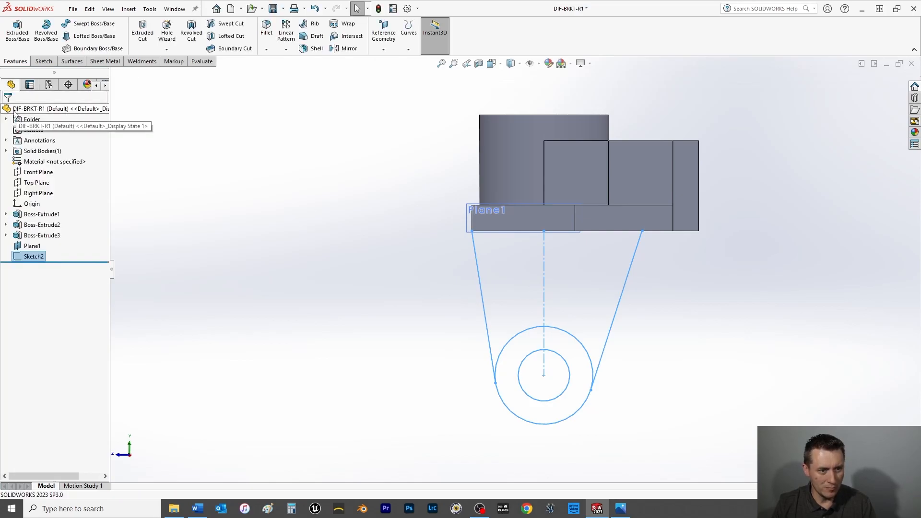
Reopen the lug sketch and close its top with a horizontal line joining the upper endpoints of the two tangent lines.
{"action": "left_click", "coordinate": [44, 61]}
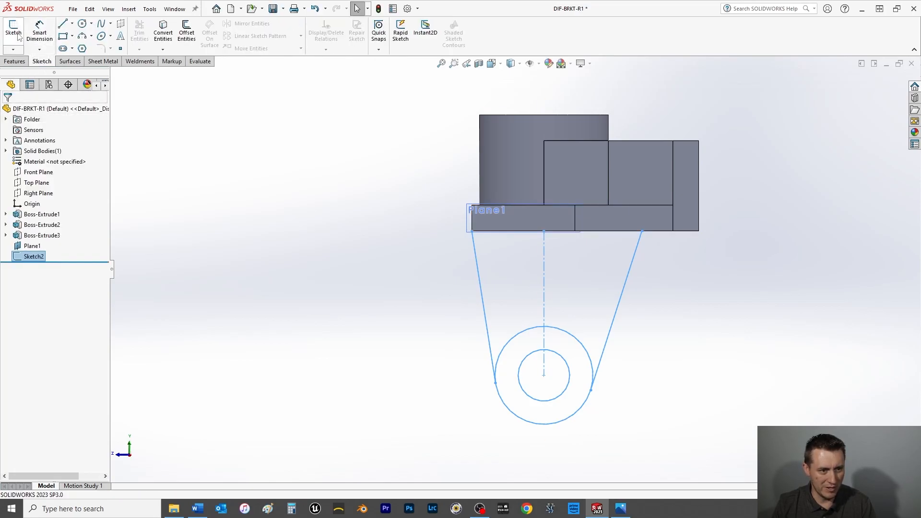
{"action": "right_click", "coordinate": [34, 258]}
{"action": "left_click", "coordinate": [42, 228]}
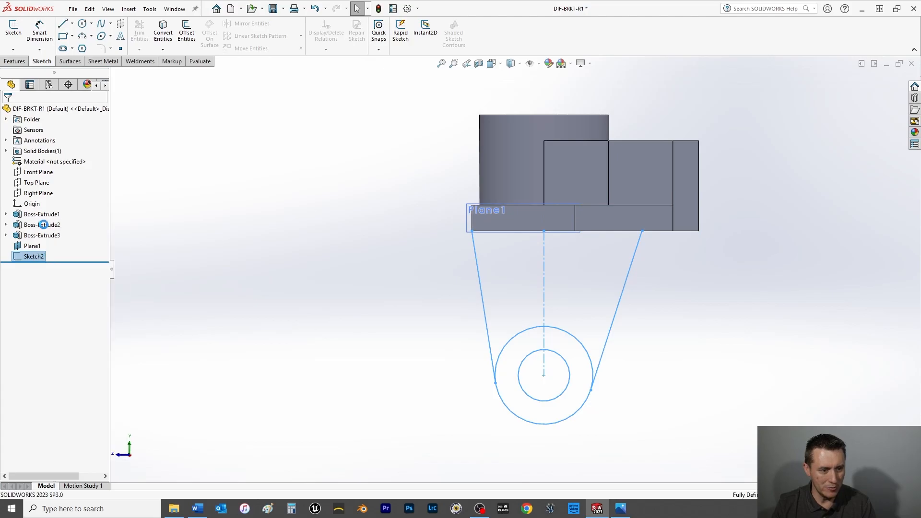
{"action": "left_click", "coordinate": [63, 24]}
{"action": "left_click", "coordinate": [472, 231]}
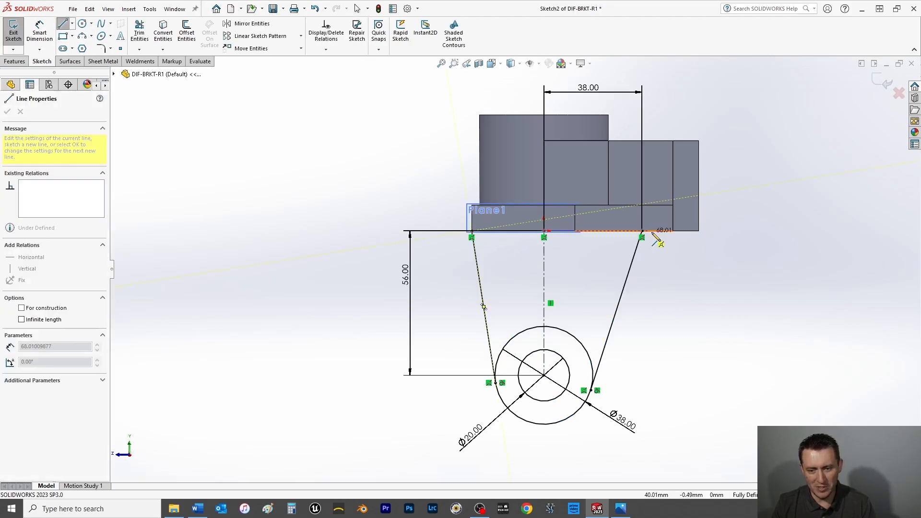
{"action": "left_click", "coordinate": [642, 231]}
{"action": "right_click", "coordinate": [712, 259]}
{"action": "left_click", "coordinate": [730, 301]}
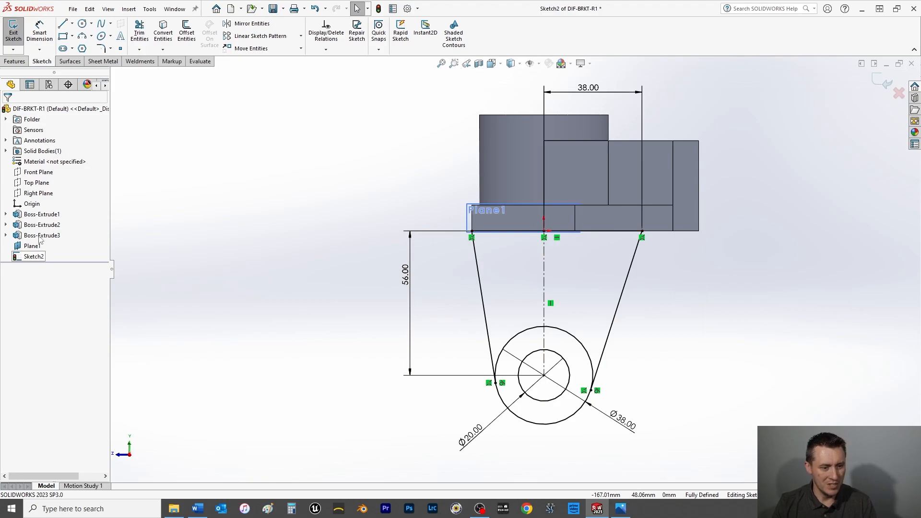
Extrude the two sketch regions between the tangent lines above the outer circle 10 mm with a Mid Plane end condition.
{"action": "left_click", "coordinate": [22, 63]}
{"action": "left_click", "coordinate": [22, 43]}
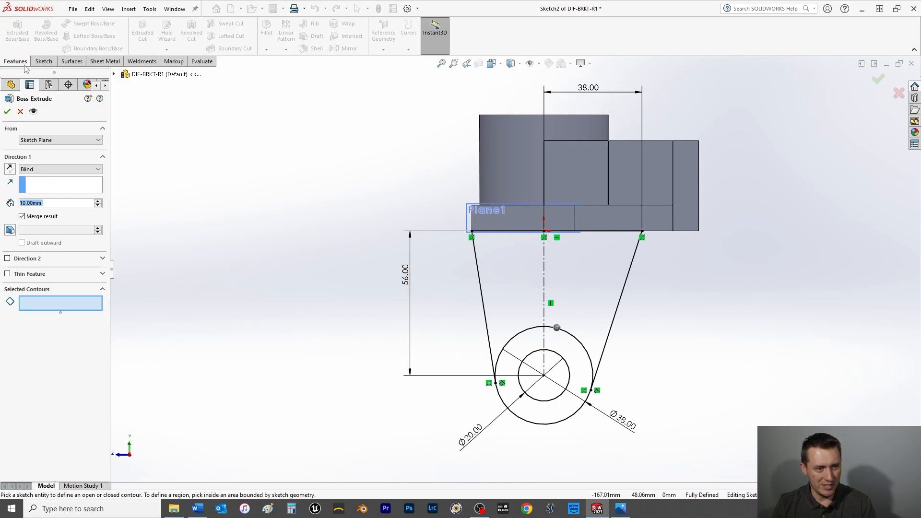
{"action": "left_click", "coordinate": [524, 280]}
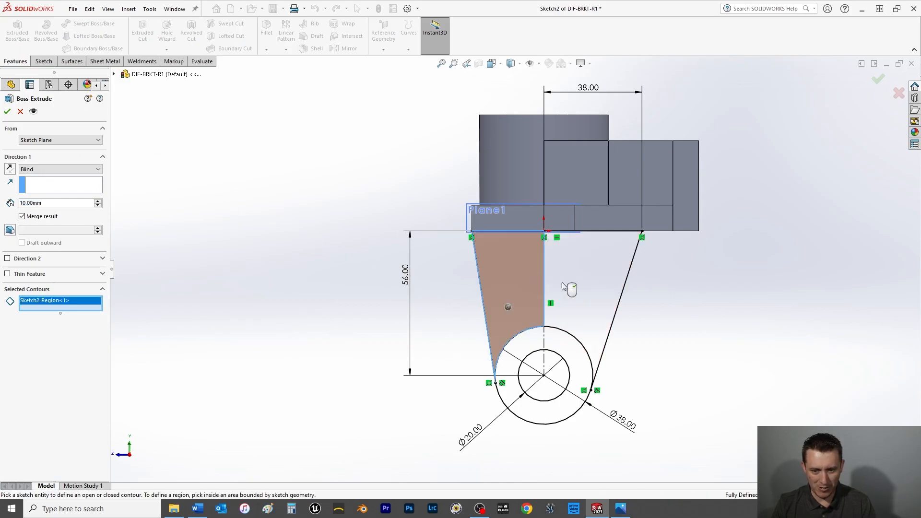
{"action": "left_click", "coordinate": [561, 282]}
{"action": "middle_click_drag", "start_coordinate": [340, 304], "coordinate": [440, 310]}
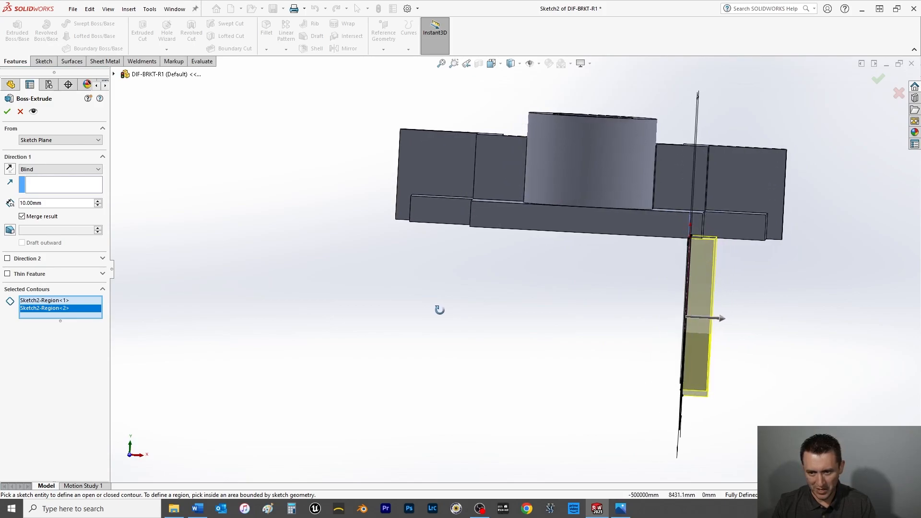
{"action": "left_click", "coordinate": [52, 169]}
{"action": "left_click", "coordinate": [38, 216]}
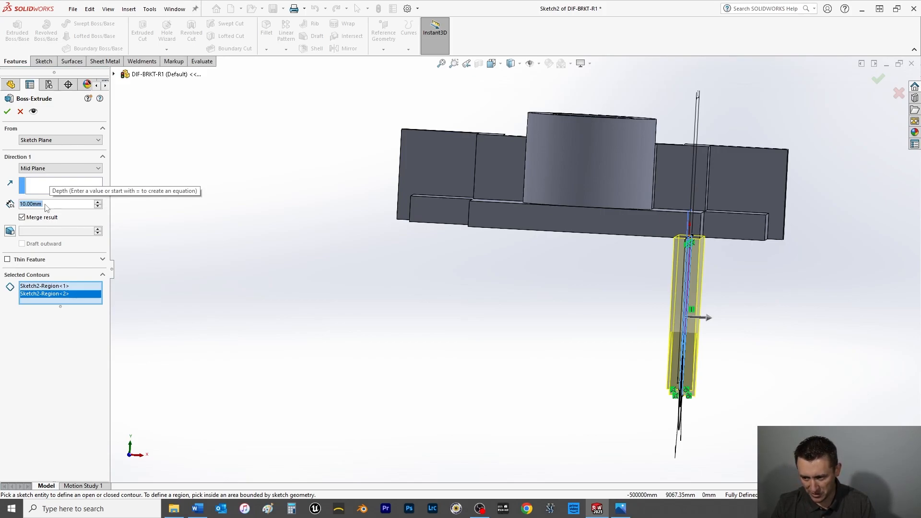
{"action": "left_click", "coordinate": [7, 111]}
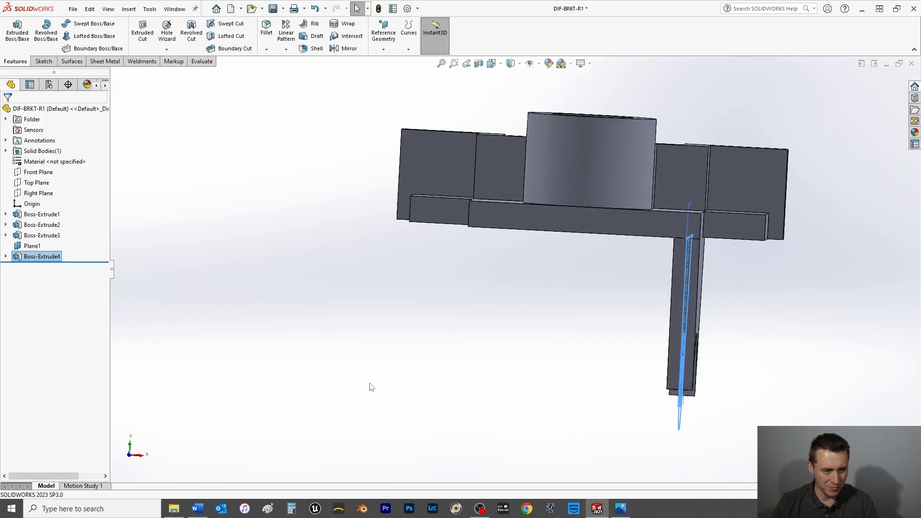
Extrude the ring region between the two circles of the same lug sketch 16 mm, Mid Plane, merged with the body.
{"action": "middle_click_drag", "start_coordinate": [370, 386], "coordinate": [331, 391]}
{"action": "left_click", "coordinate": [6, 257]}
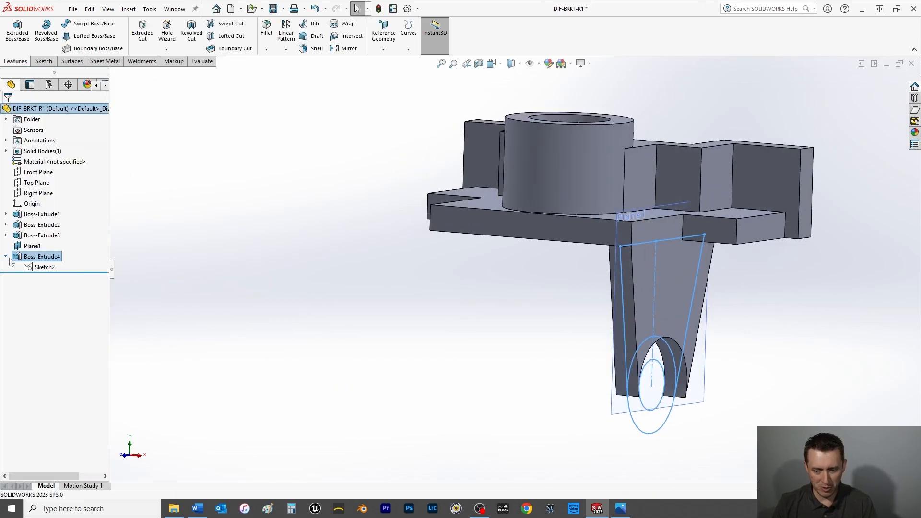
{"action": "left_click", "coordinate": [51, 267]}
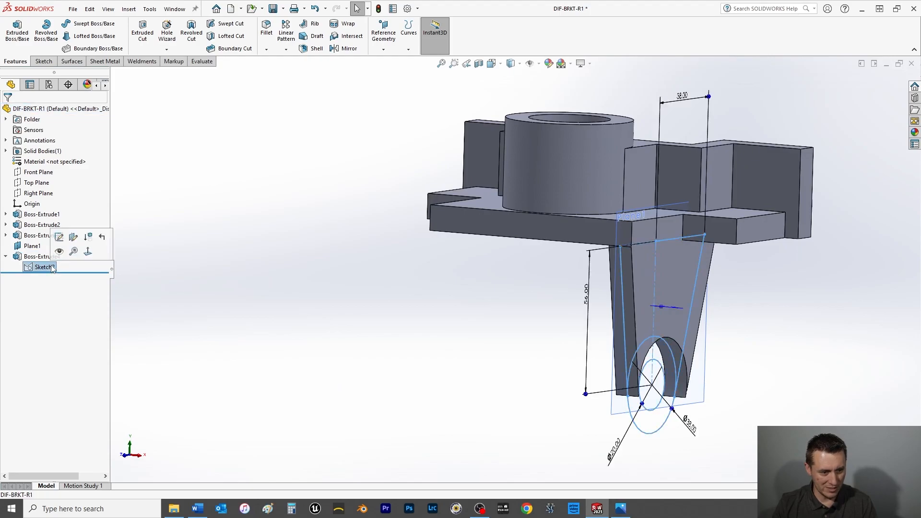
{"action": "left_click", "coordinate": [22, 35]}
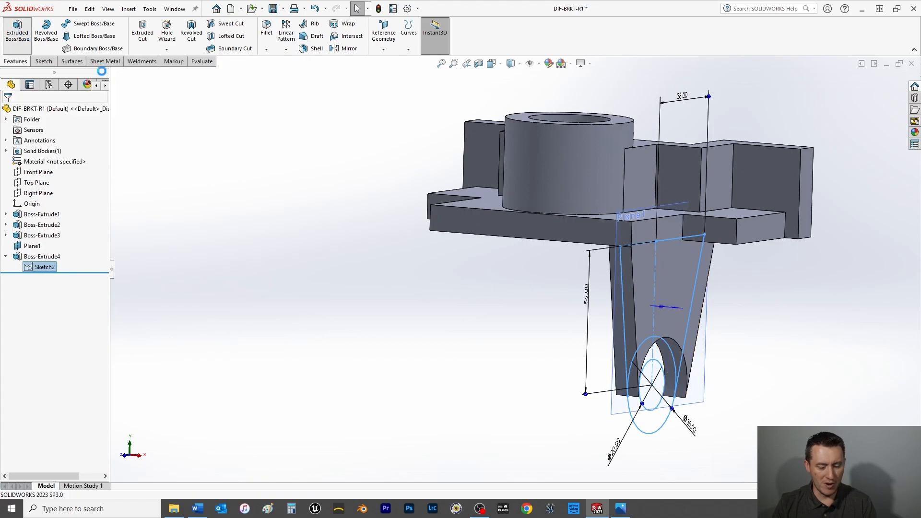
{"action": "left_click", "coordinate": [649, 421]}
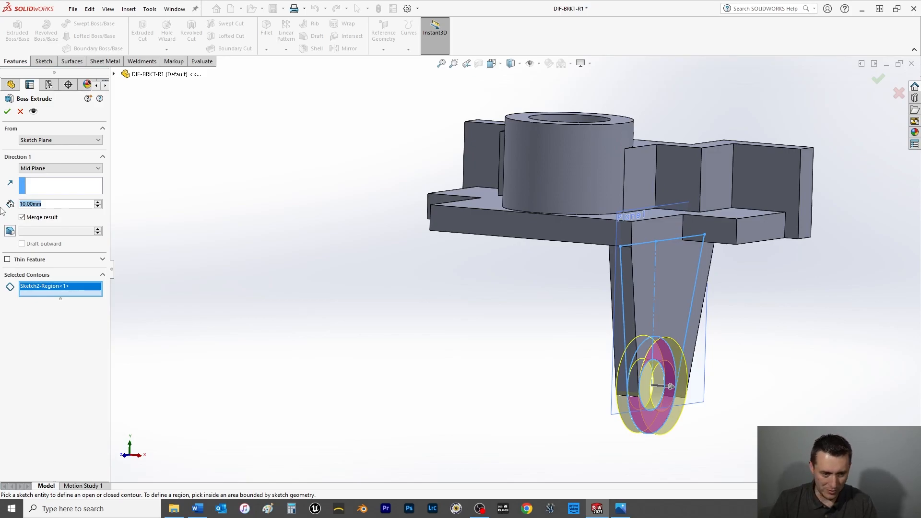
{"action": "type", "text": "16"}
{"action": "key", "text": "Return"}
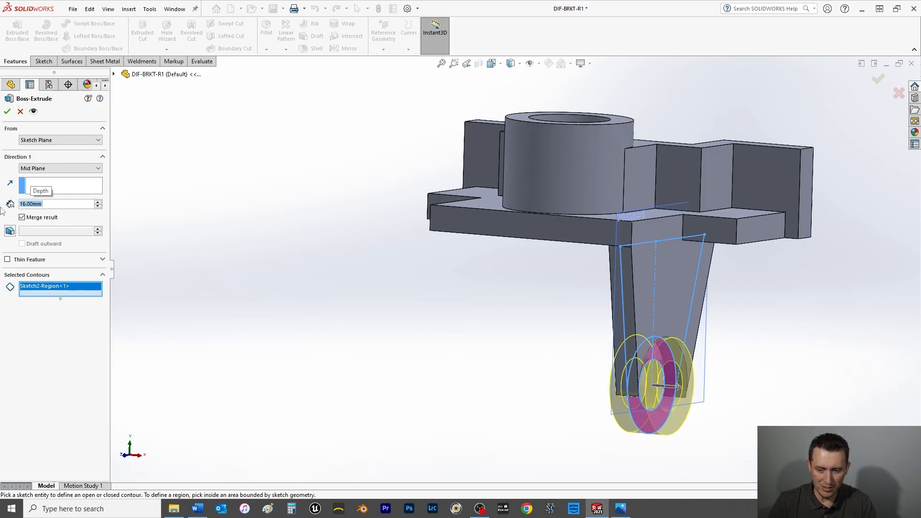
{"action": "left_click", "coordinate": [6, 112]}
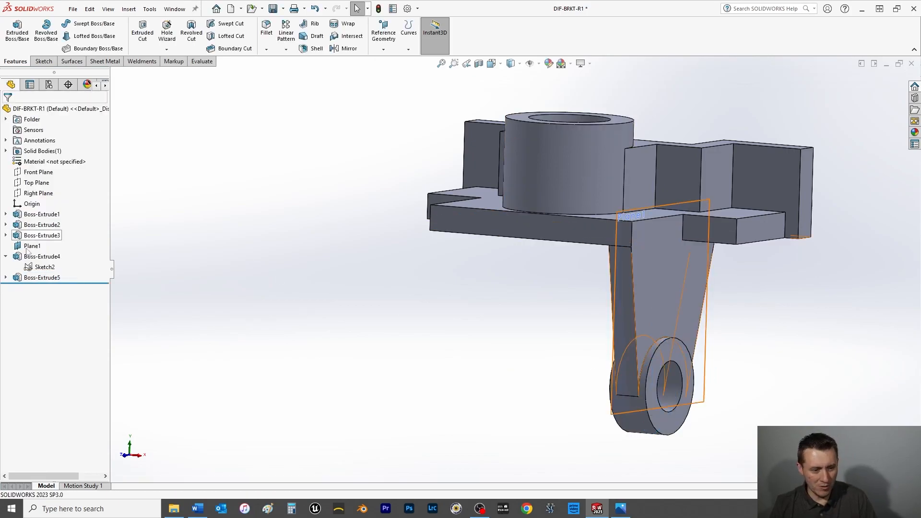
Hide the offset plane Plane1 and save the part.
{"action": "right_click", "coordinate": [704, 347]}
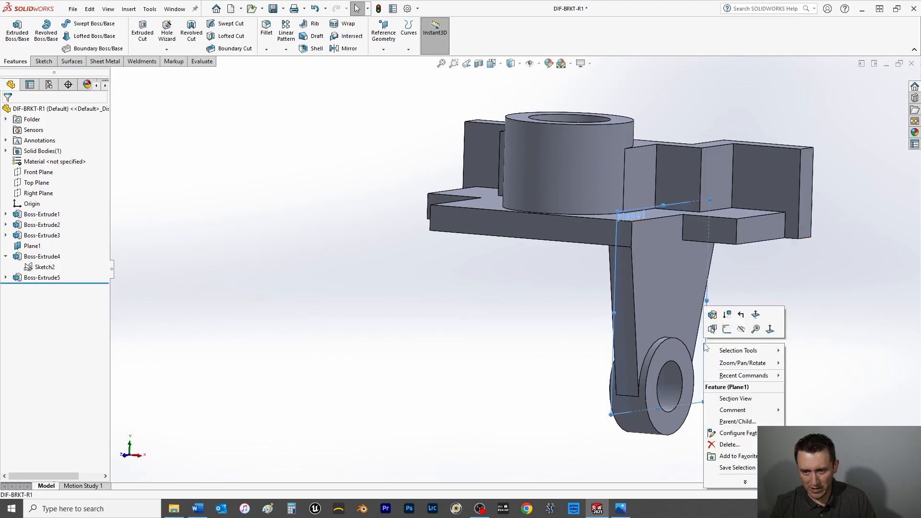
{"action": "left_click", "coordinate": [741, 328]}
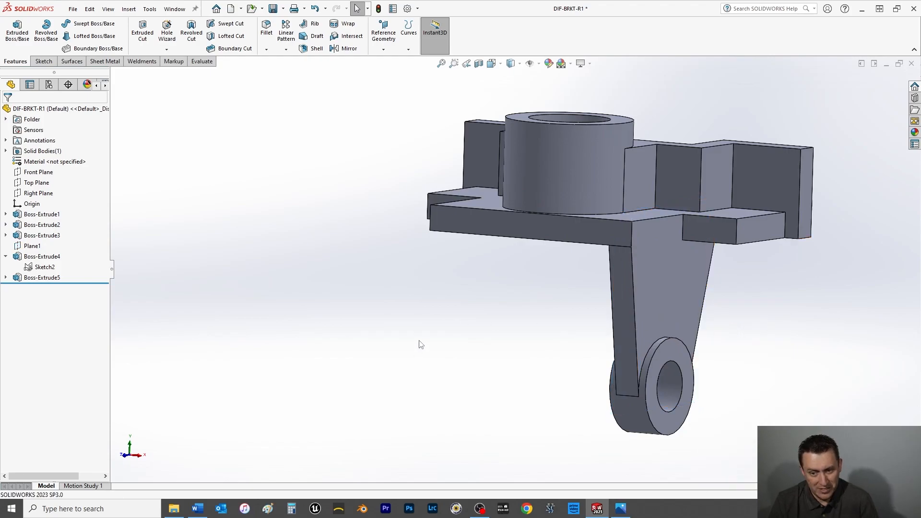
{"action": "key", "text": "ctrl+s"}
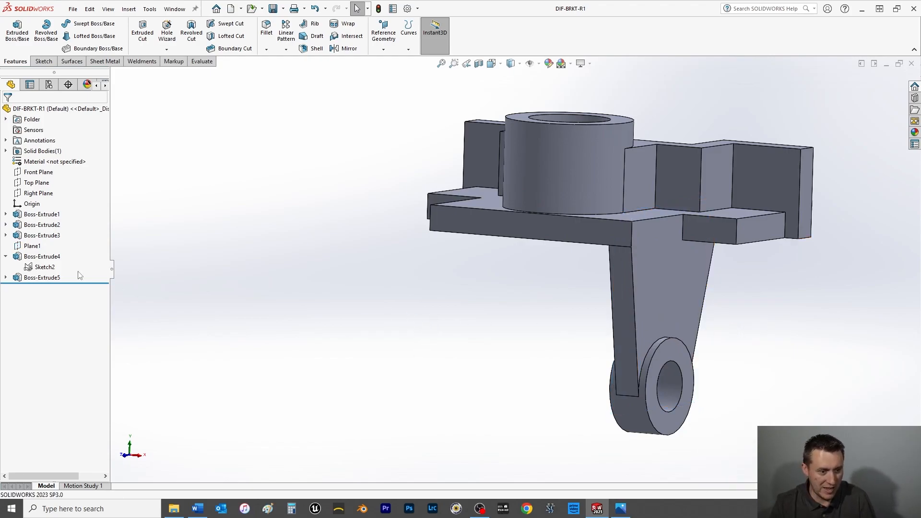
{"action": "left_click", "coordinate": [6, 258]}
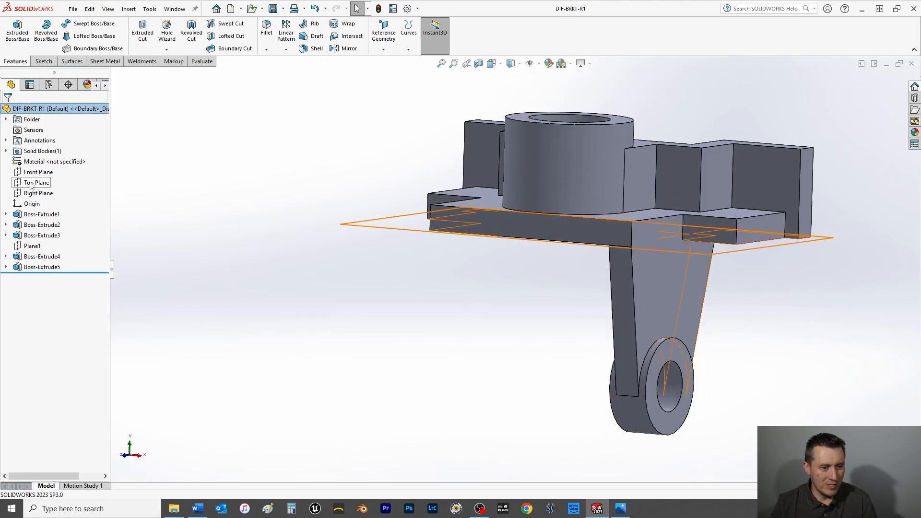
Mirror the lug features Boss-Extrude4 and Boss-Extrude5 about the Right Plane and save the part.
{"action": "left_click", "coordinate": [35, 193]}
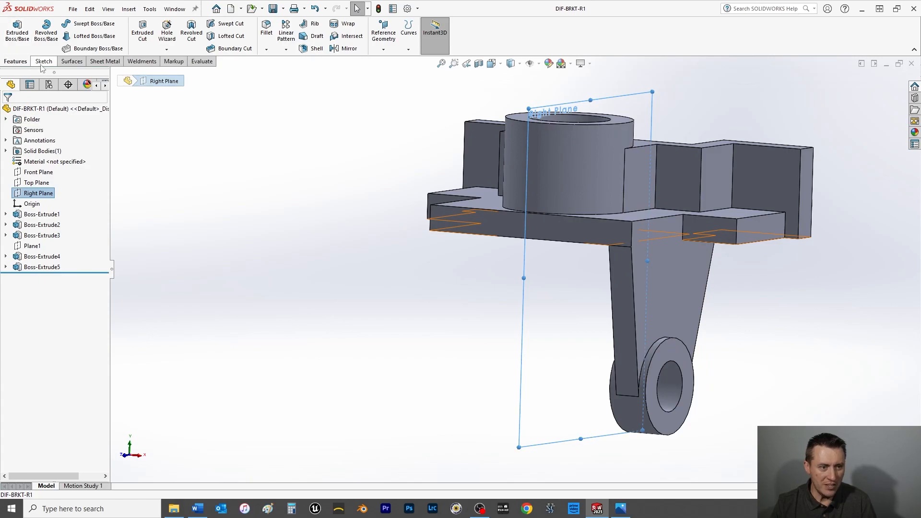
{"action": "left_click", "coordinate": [339, 50]}
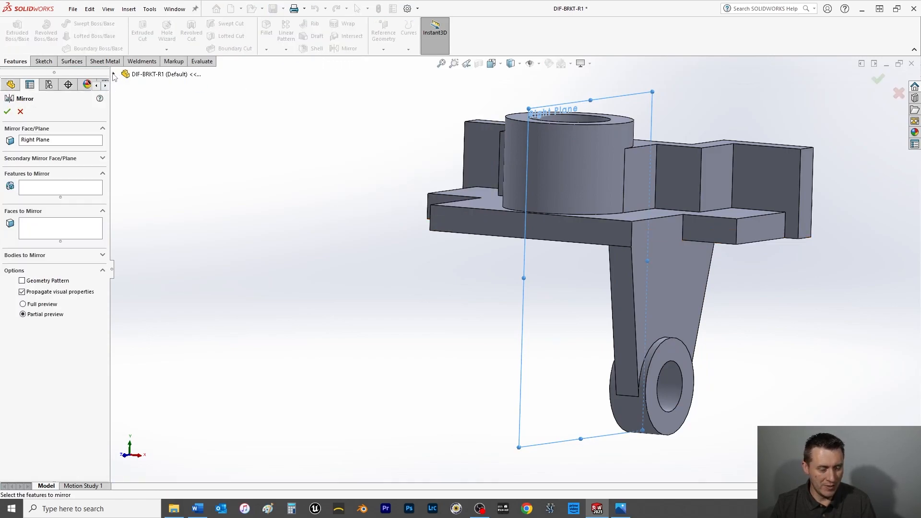
{"action": "left_click", "coordinate": [115, 74]}
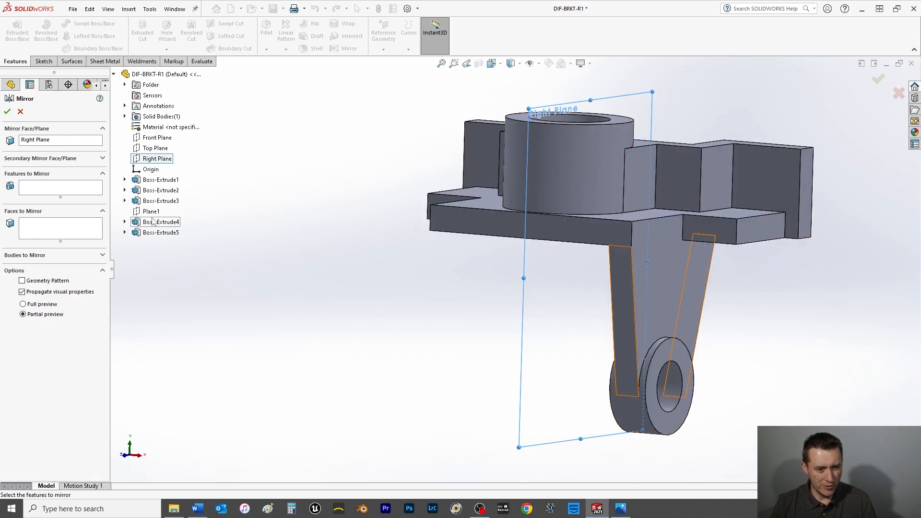
{"action": "left_click", "coordinate": [31, 187]}
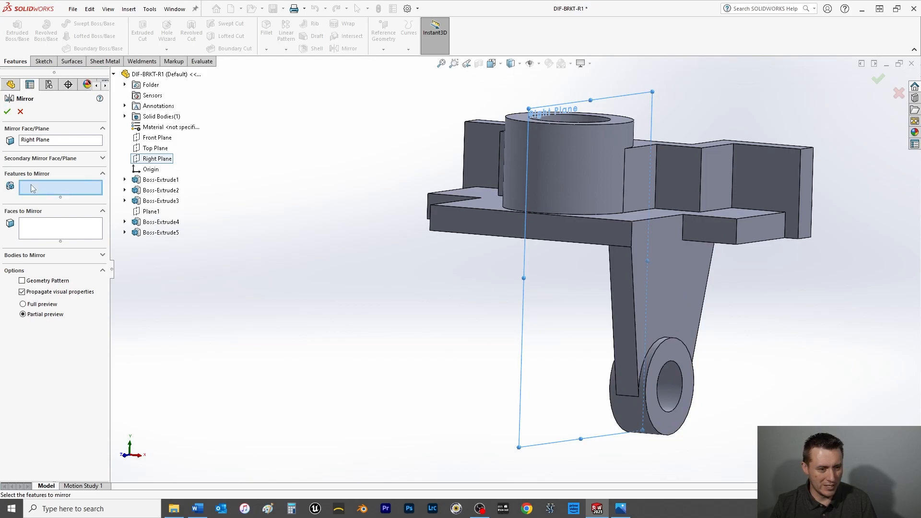
{"action": "left_click", "coordinate": [156, 223]}
{"action": "left_click", "coordinate": [157, 233]}
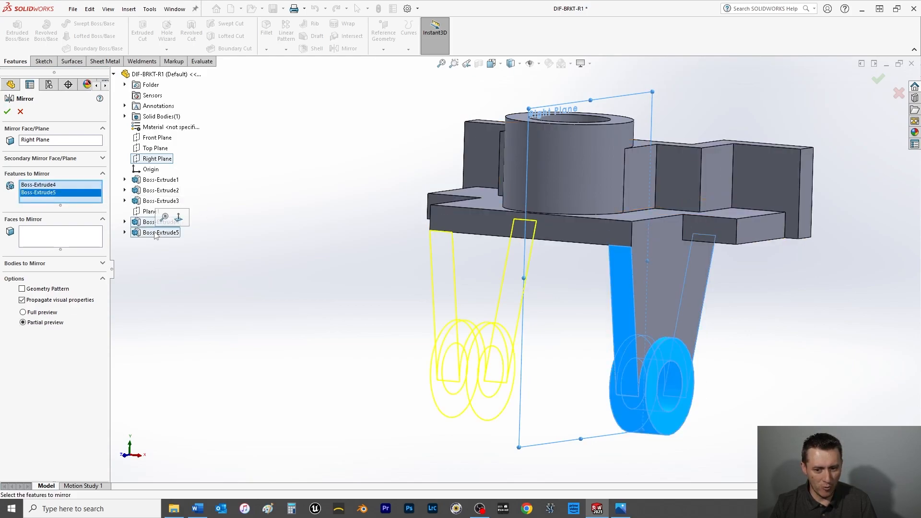
{"action": "left_click", "coordinate": [8, 112]}
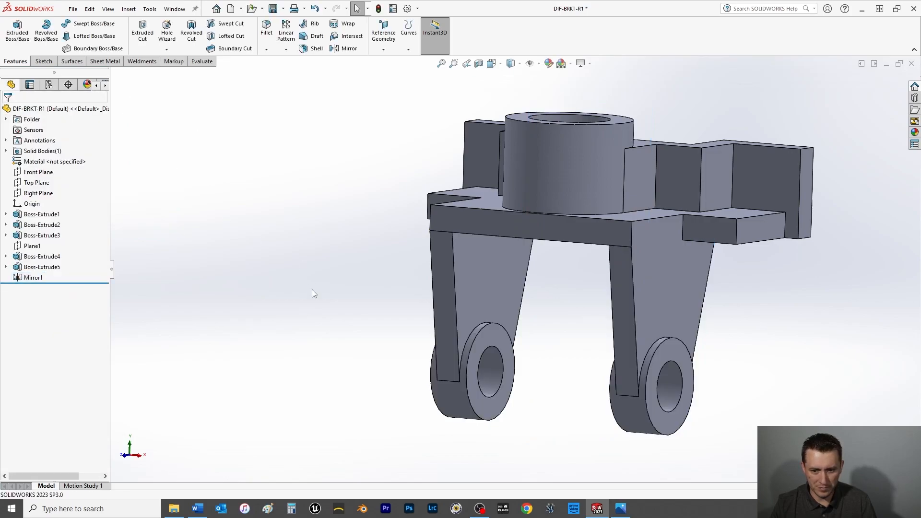
{"action": "key", "text": "ctrl+s"}
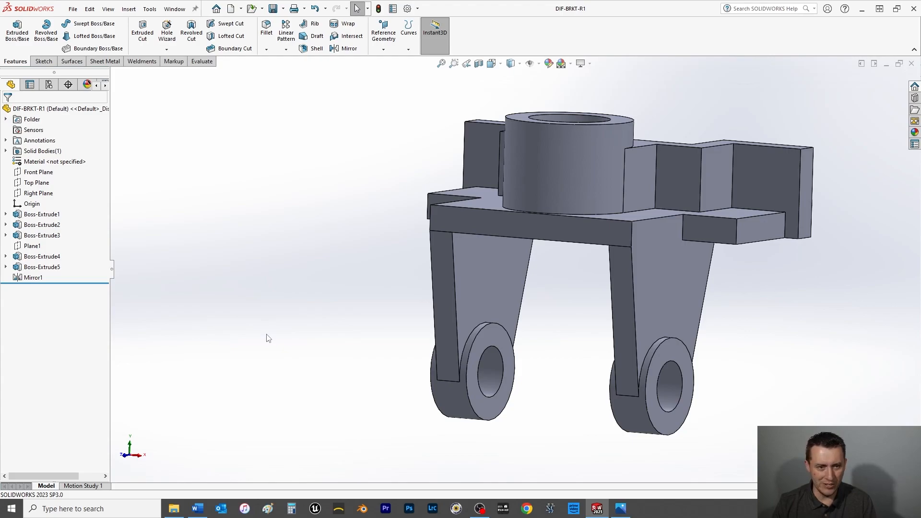
Fillet the edges where the narrow slanted faces of both lugs meet the underside of the base with a 25 mm radius.
{"action": "middle_click_drag", "start_coordinate": [326, 350], "coordinate": [255, 301]}
{"action": "left_click", "coordinate": [267, 29]}
{"action": "type", "text": "25"}
{"action": "key", "text": "Return"}
{"action": "middle_click_drag", "start_coordinate": [687, 242], "coordinate": [600, 226]}
{"action": "scroll", "coordinate": [502, 220], "scroll_direction": "down", "scroll_amount": 8}
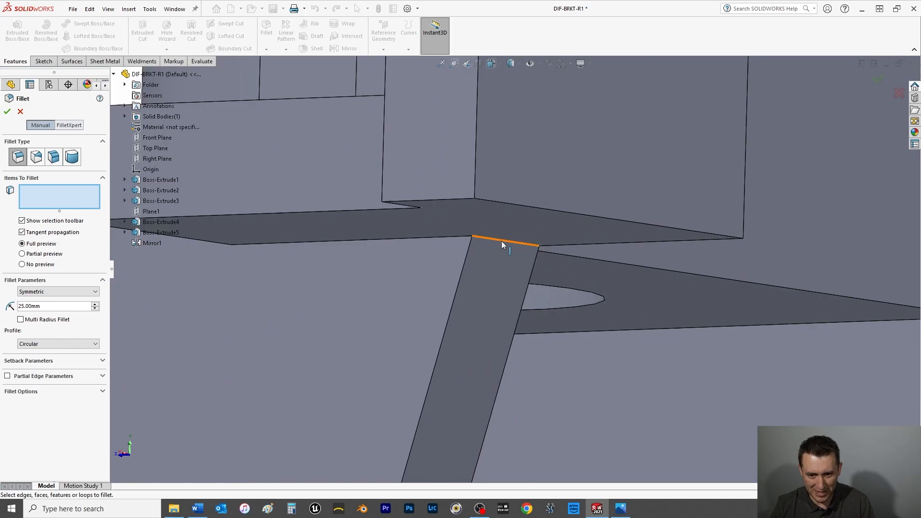
{"action": "left_click", "coordinate": [502, 241]}
{"action": "scroll", "coordinate": [501, 242], "scroll_direction": "up", "scroll_amount": 8}
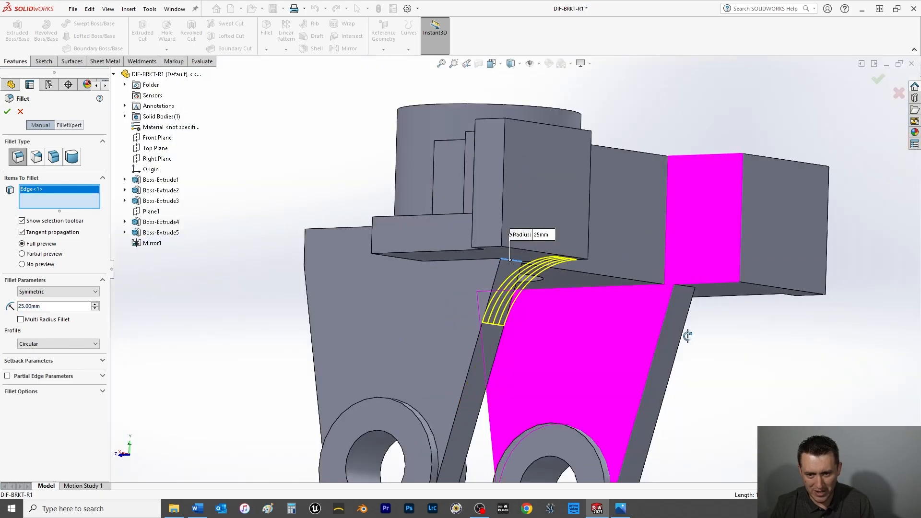
{"action": "left_click", "coordinate": [691, 289]}
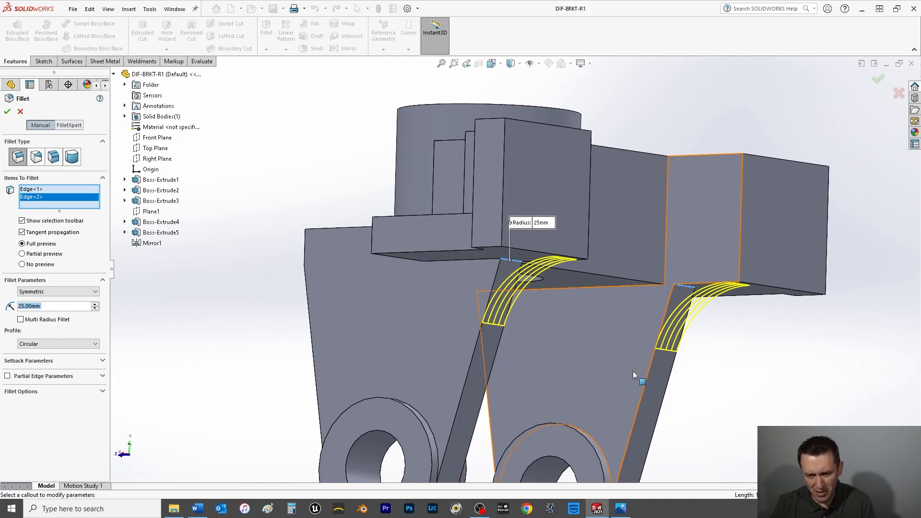
{"action": "key", "text": "z"}
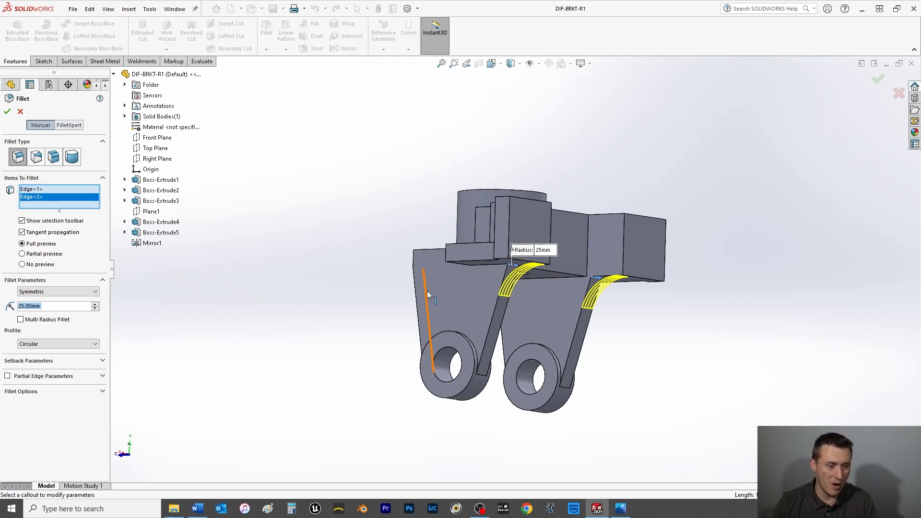
{"action": "left_click", "coordinate": [8, 112]}
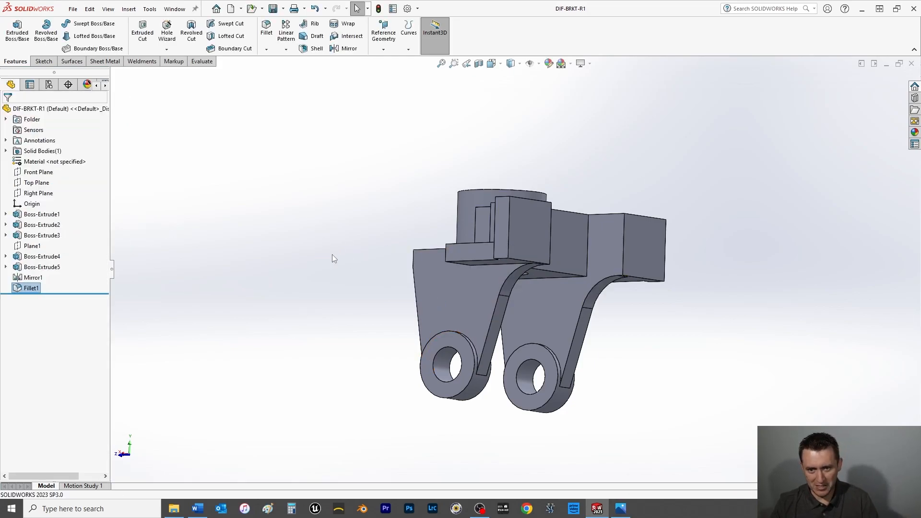
Fillet the inner edges where both lugs meet the underside of the base with a 6 mm radius and save the part.
{"action": "middle_click_drag", "start_coordinate": [354, 323], "coordinate": [472, 319]}
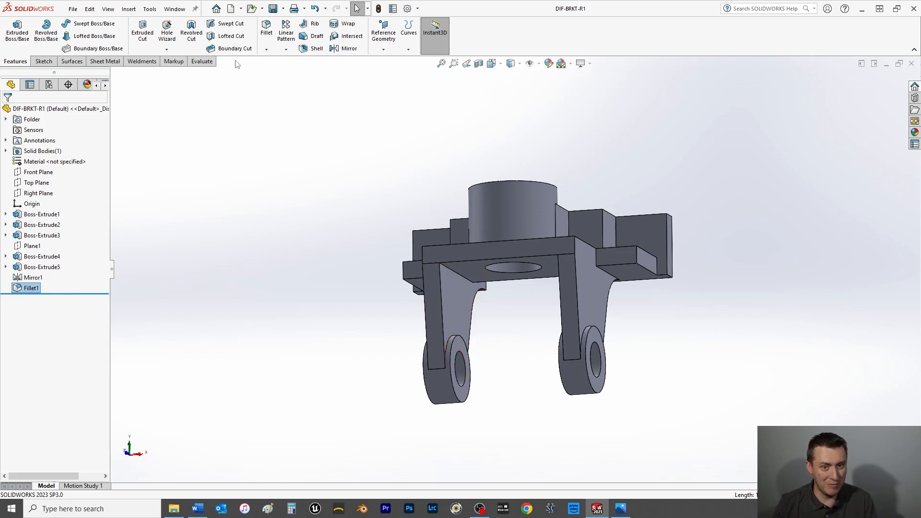
{"action": "left_click", "coordinate": [266, 28]}
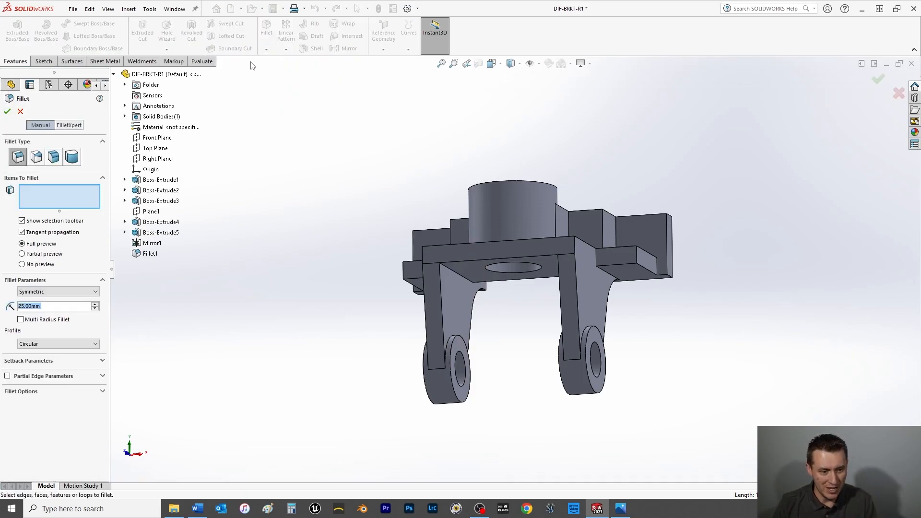
{"action": "type", "text": "6"}
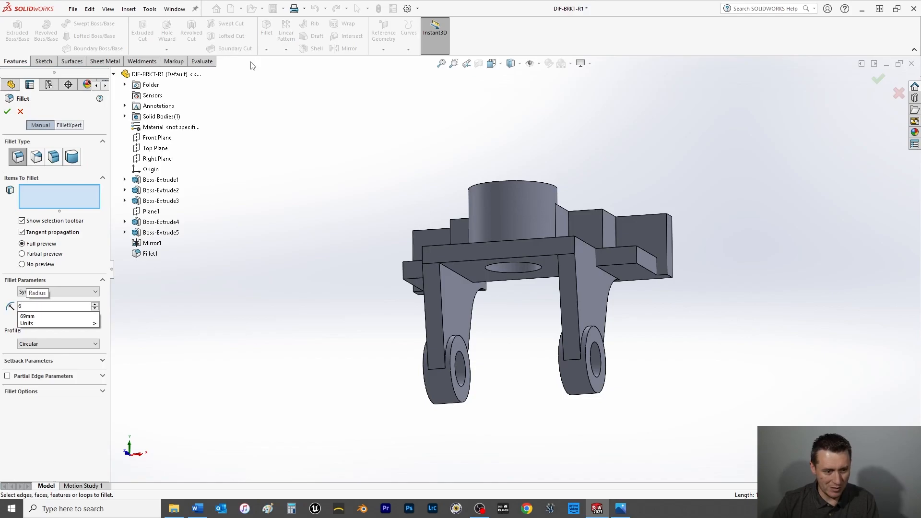
{"action": "key", "text": "Return"}
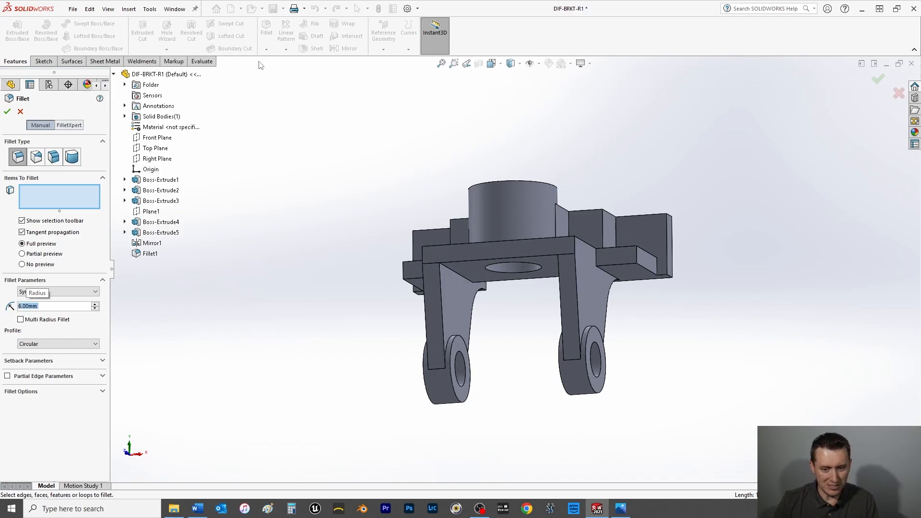
{"action": "left_click", "coordinate": [462, 277]}
{"action": "middle_click_drag", "start_coordinate": [499, 302], "coordinate": [588, 266]}
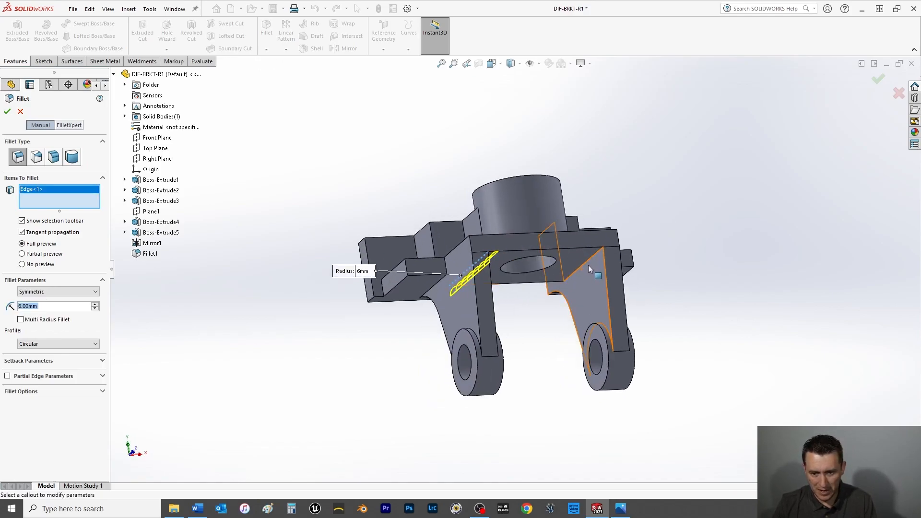
{"action": "left_click", "coordinate": [585, 260]}
{"action": "left_click", "coordinate": [586, 260]}
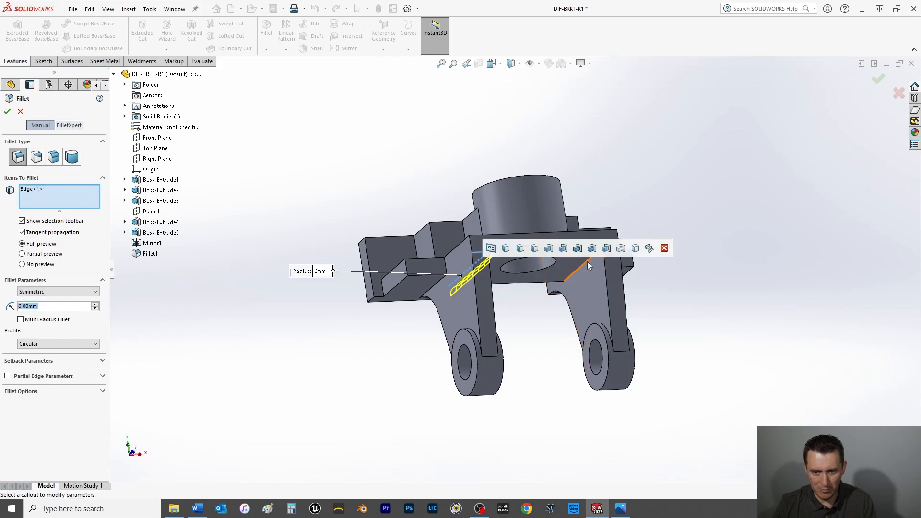
{"action": "left_click", "coordinate": [586, 261]}
{"action": "left_click", "coordinate": [7, 112]}
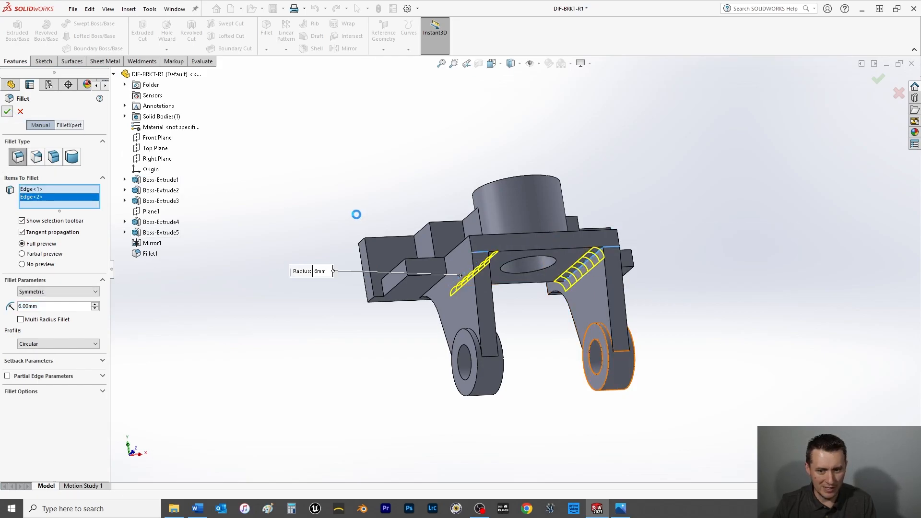
{"action": "key", "text": "ctrl+s"}
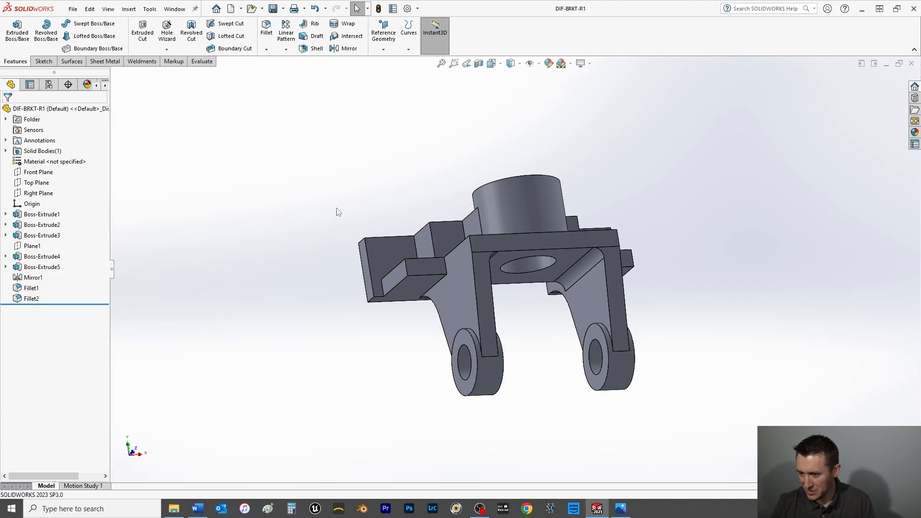
Apply a 12 mm fillet to six vertical corner edges on the base plate's side steps and the stepped walls of both arms.
{"action": "middle_click_drag", "start_coordinate": [607, 177], "coordinate": [603, 352]}
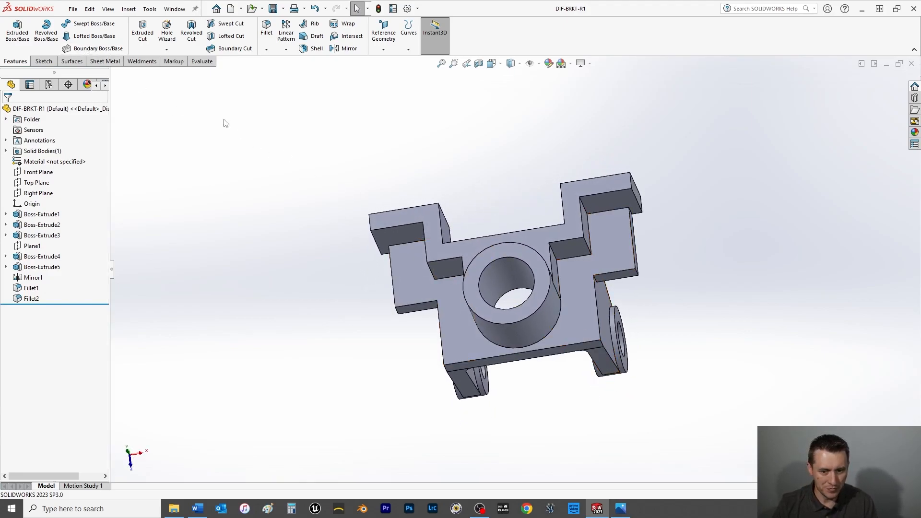
{"action": "left_click", "coordinate": [267, 28]}
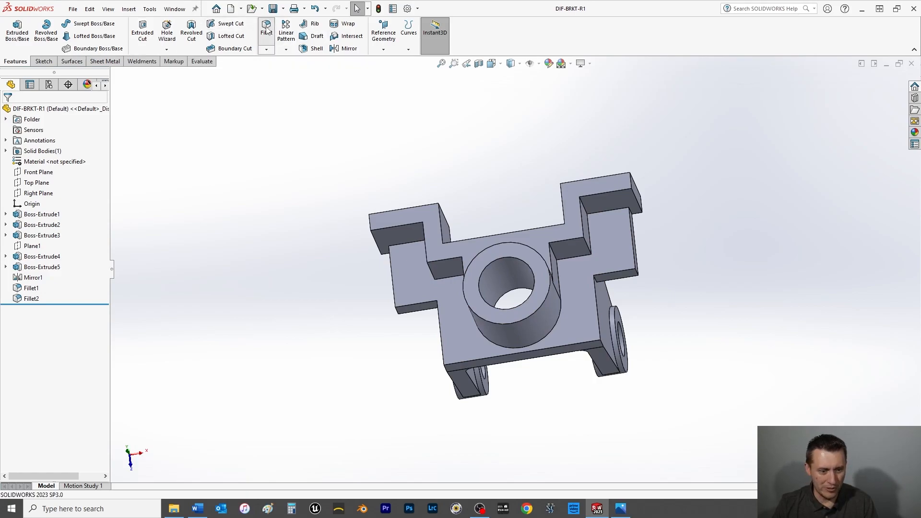
{"action": "type", "text": "12"}
{"action": "key", "text": "Return"}
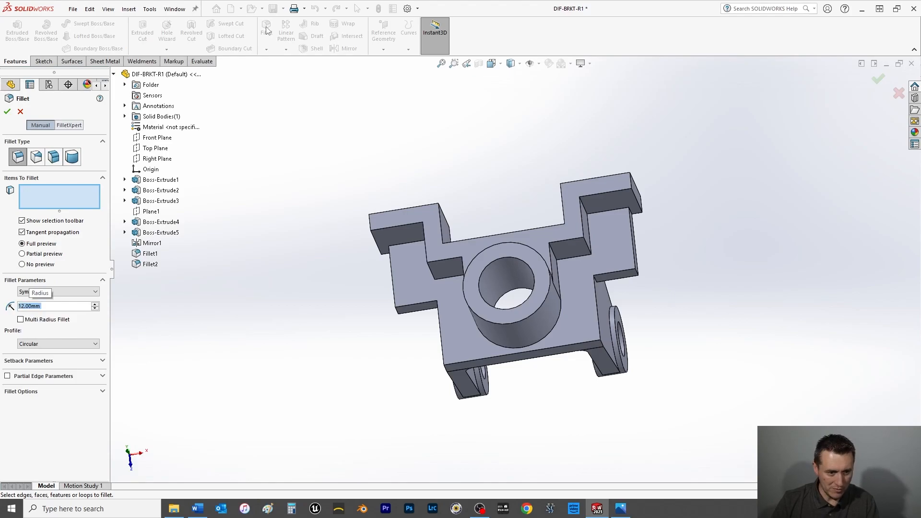
{"action": "middle_click_drag", "start_coordinate": [640, 296], "coordinate": [585, 261]}
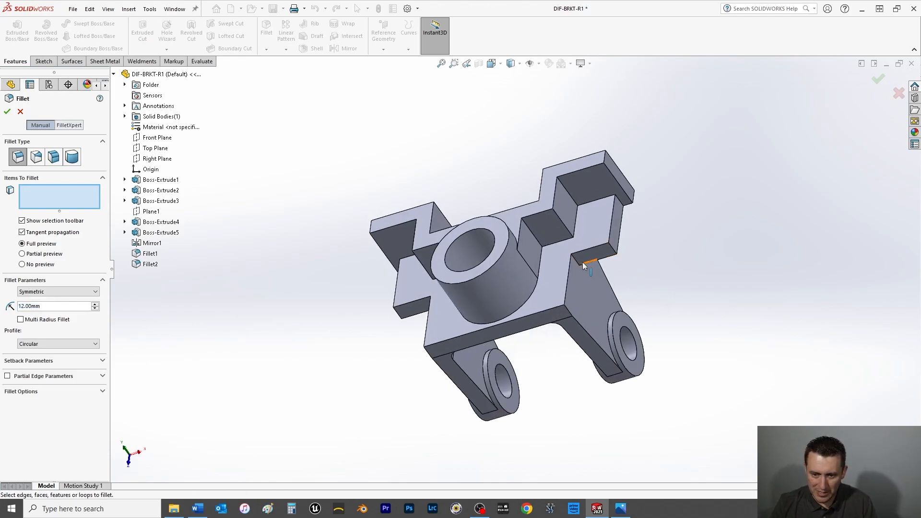
{"action": "left_click", "coordinate": [614, 253]}
{"action": "left_click", "coordinate": [620, 242]}
{"action": "middle_click_drag", "start_coordinate": [454, 315], "coordinate": [506, 309]}
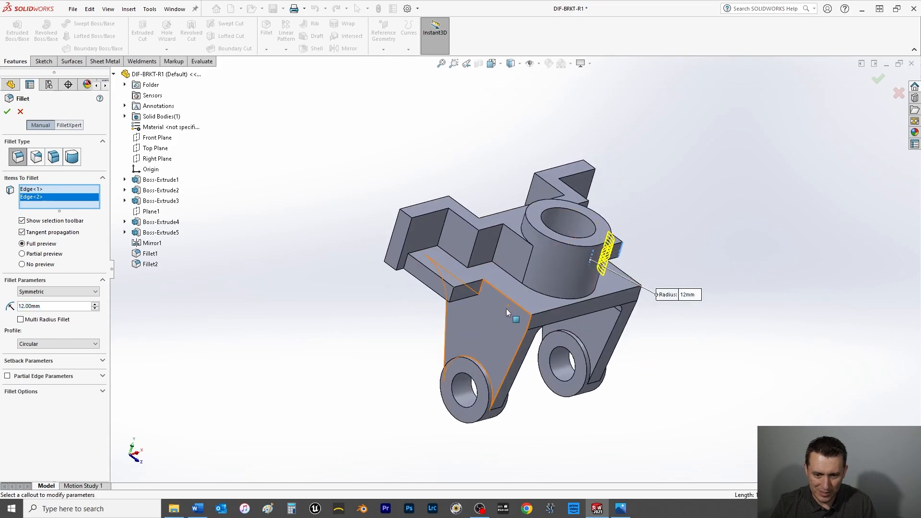
{"action": "left_click", "coordinate": [480, 287]}
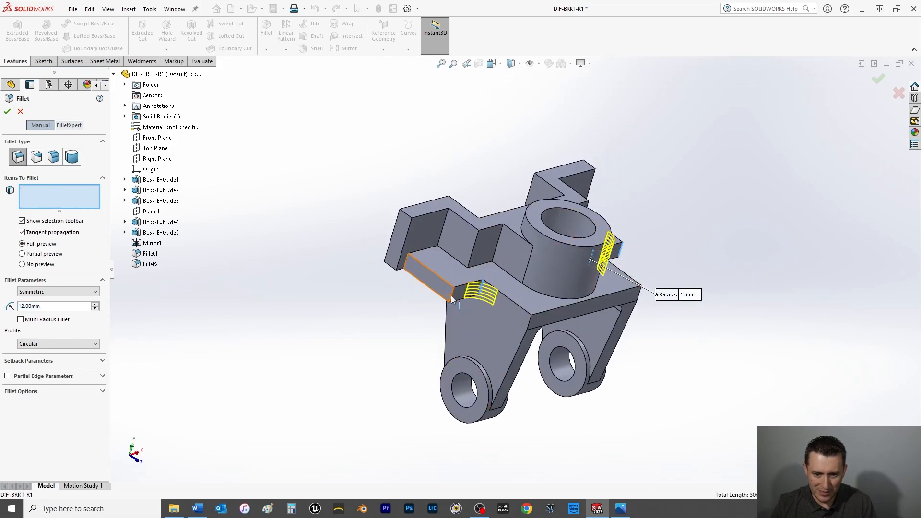
{"action": "left_click", "coordinate": [451, 295]}
{"action": "left_click", "coordinate": [474, 251]}
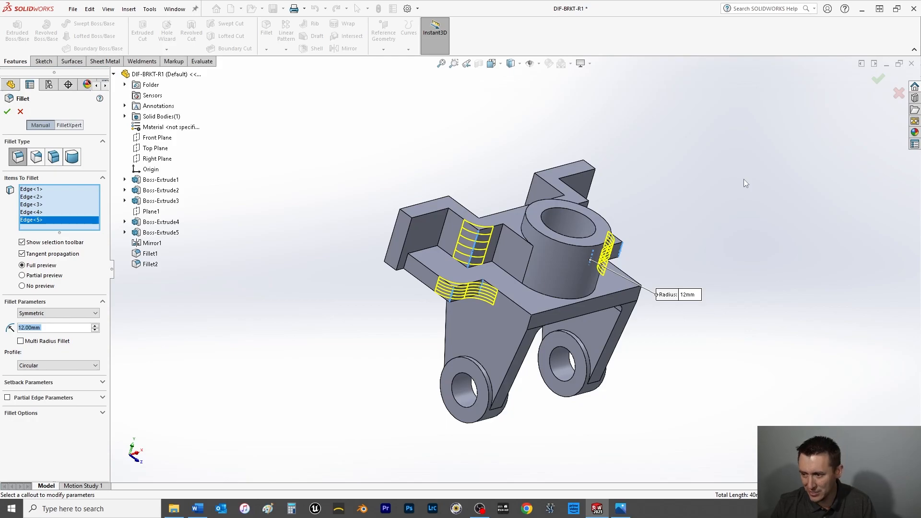
{"action": "middle_click_drag", "start_coordinate": [747, 185], "coordinate": [542, 230]}
{"action": "left_click", "coordinate": [537, 232]}
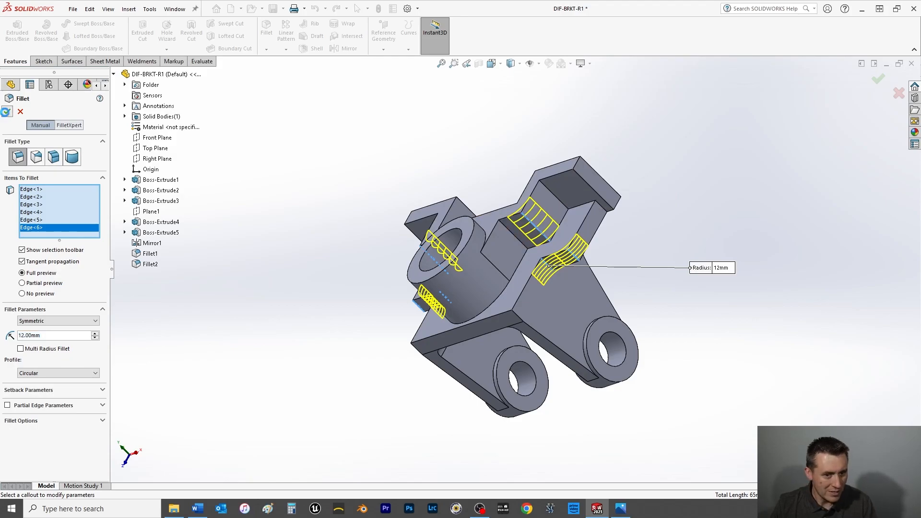
{"action": "key", "text": "Return"}
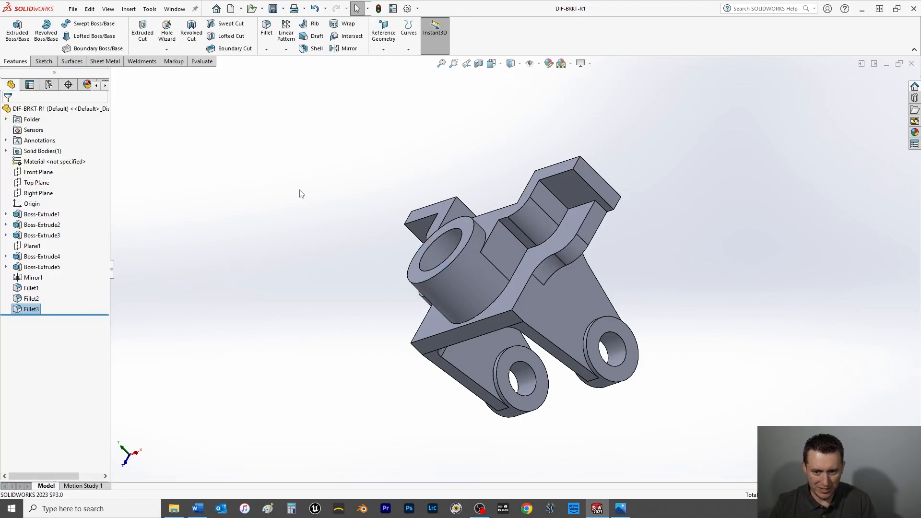
Apply a 6 mm fillet to three inside vertical corners of the stepped walls and the edge where one base step meets its wall.
{"action": "left_click", "coordinate": [268, 32]}
{"action": "type", "text": "6"}
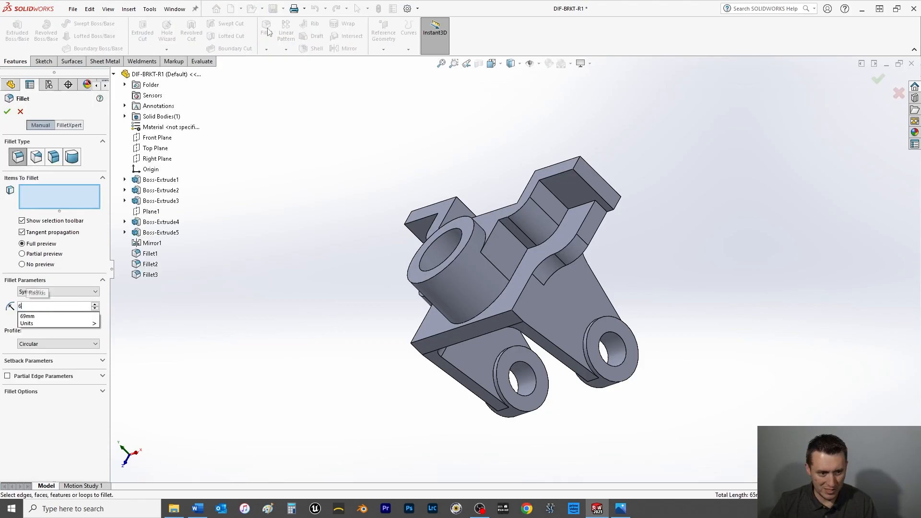
{"action": "key", "text": "Return"}
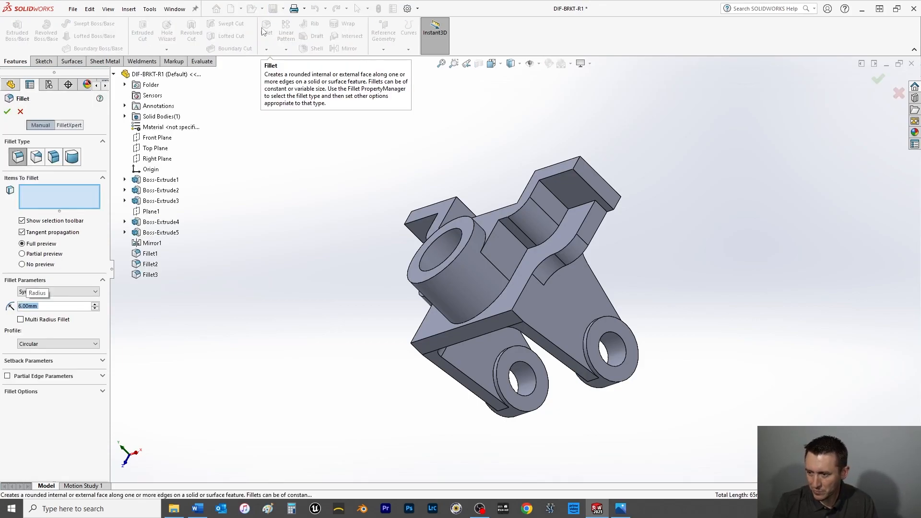
{"action": "left_click", "coordinate": [603, 214]}
{"action": "left_click", "coordinate": [556, 201]}
{"action": "middle_click_drag", "start_coordinate": [556, 201], "coordinate": [460, 244]}
{"action": "middle_click_drag", "start_coordinate": [506, 210], "coordinate": [508, 208]}
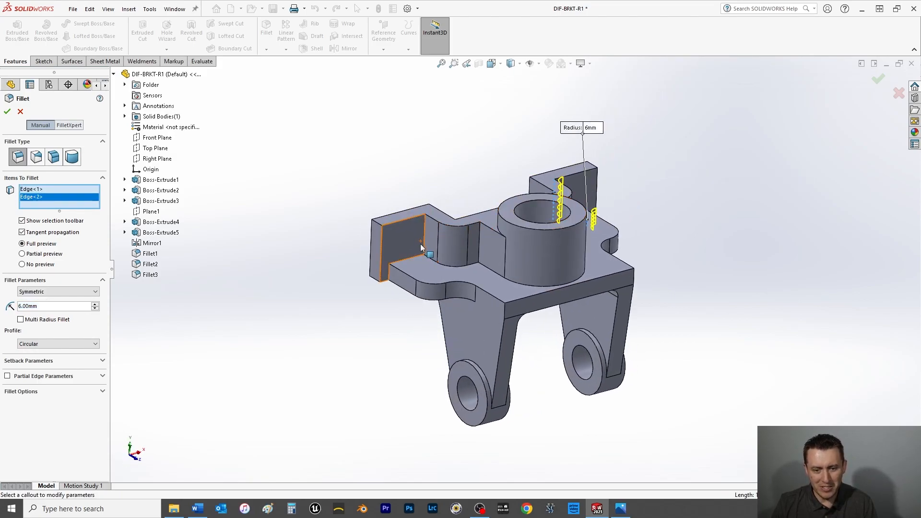
{"action": "left_click", "coordinate": [424, 241]}
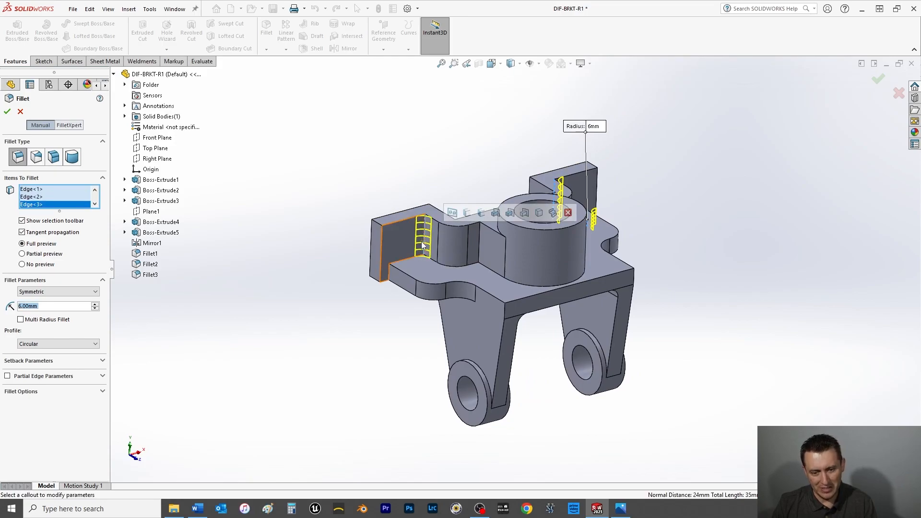
{"action": "left_click", "coordinate": [477, 249]}
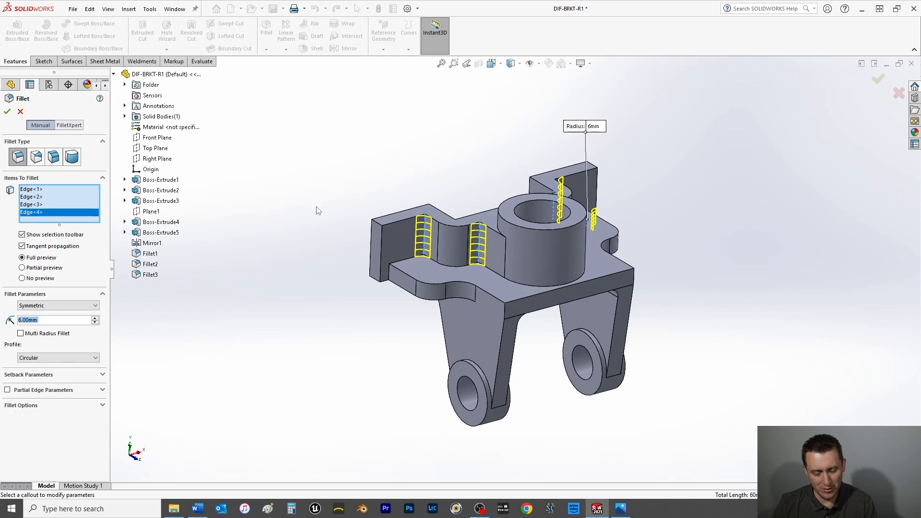
{"action": "middle_click_drag", "start_coordinate": [311, 188], "coordinate": [291, 212]}
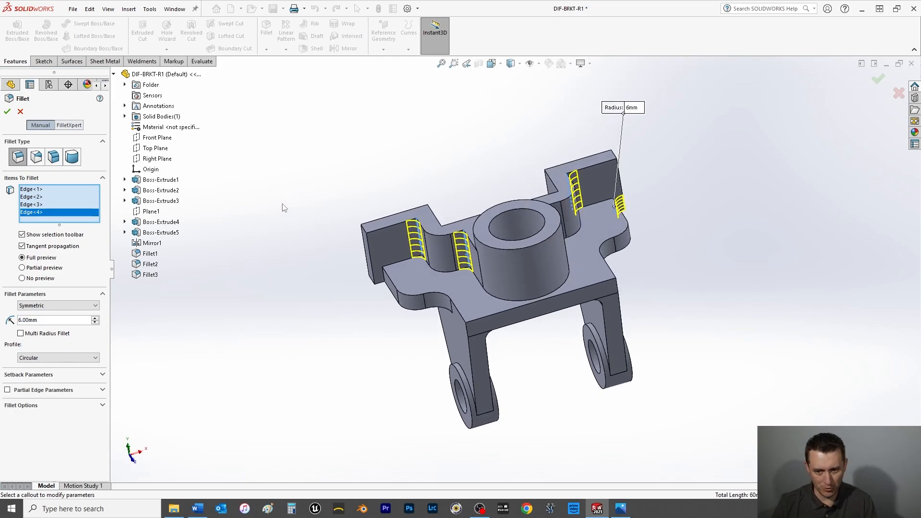
{"action": "left_click", "coordinate": [7, 113]}
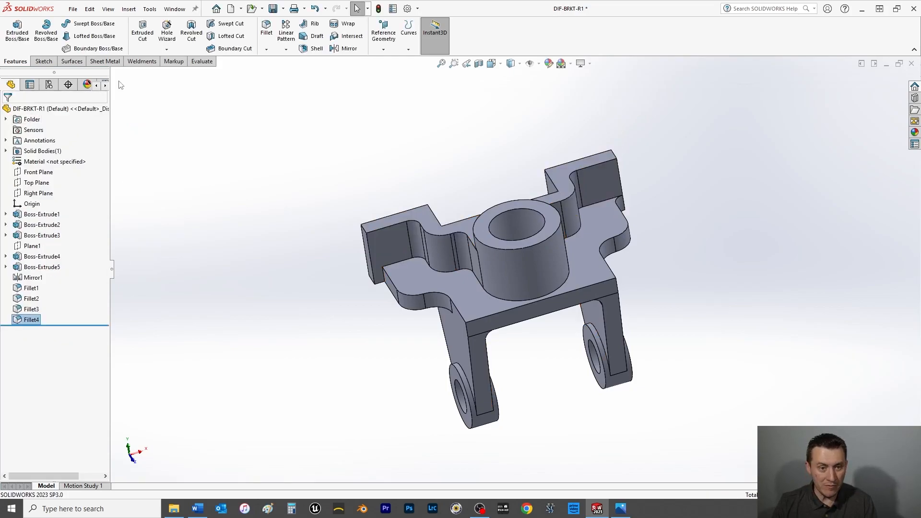
{"action": "left_click", "coordinate": [267, 30]}
{"action": "type", "text": "3"}
{"action": "key", "text": "Return"}
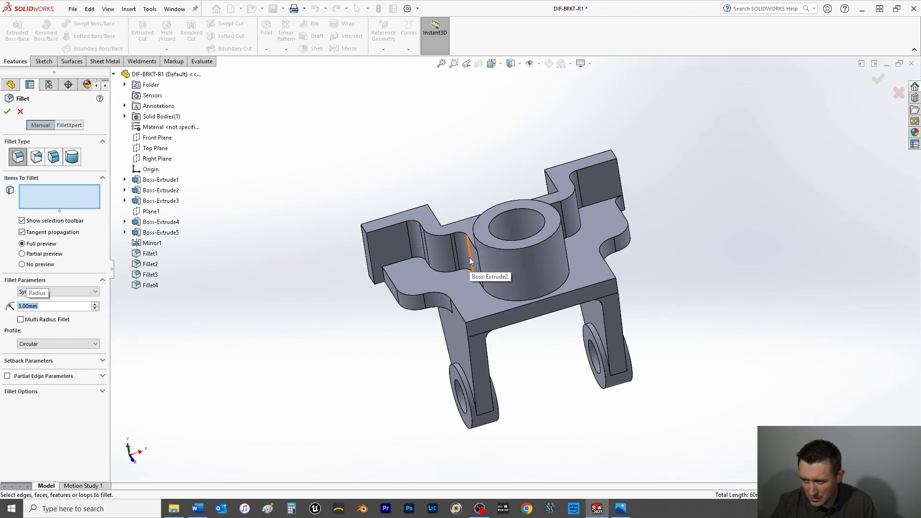
{"action": "middle_click_drag", "start_coordinate": [467, 259], "coordinate": [491, 309]}
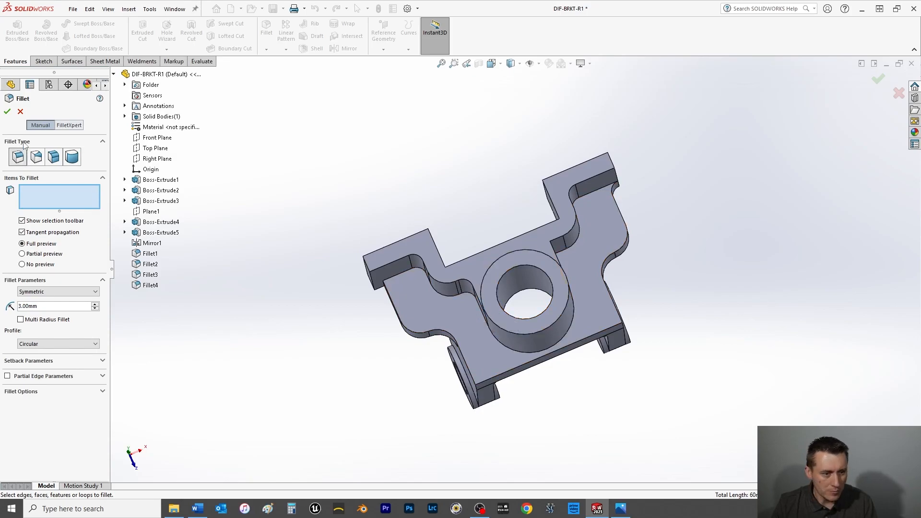
{"action": "left_click", "coordinate": [20, 112]}
Edit the last 6 mm fillet, replacing the wall edge beside the boss with the edge where the left arm's wall meets the base step.
{"action": "middle_click_drag", "start_coordinate": [456, 302], "coordinate": [477, 281]}
{"action": "left_click", "coordinate": [484, 265]}
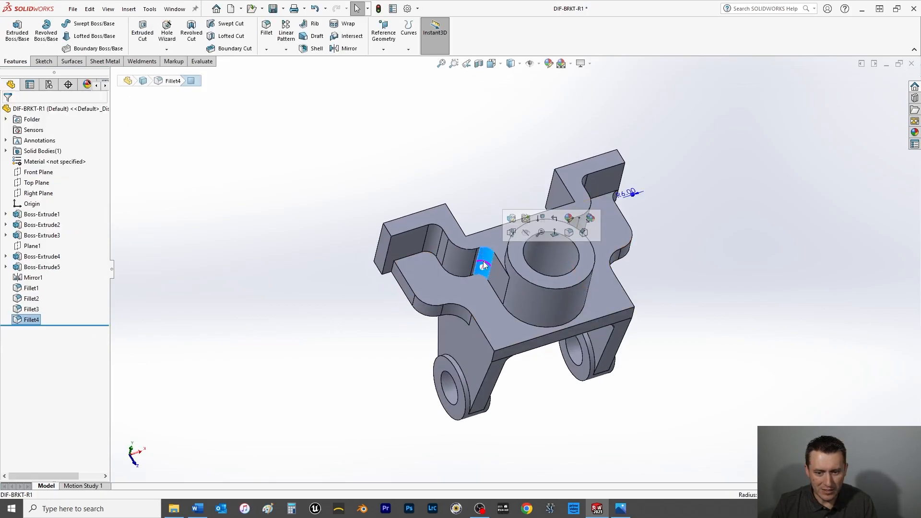
{"action": "right_click", "coordinate": [486, 248]}
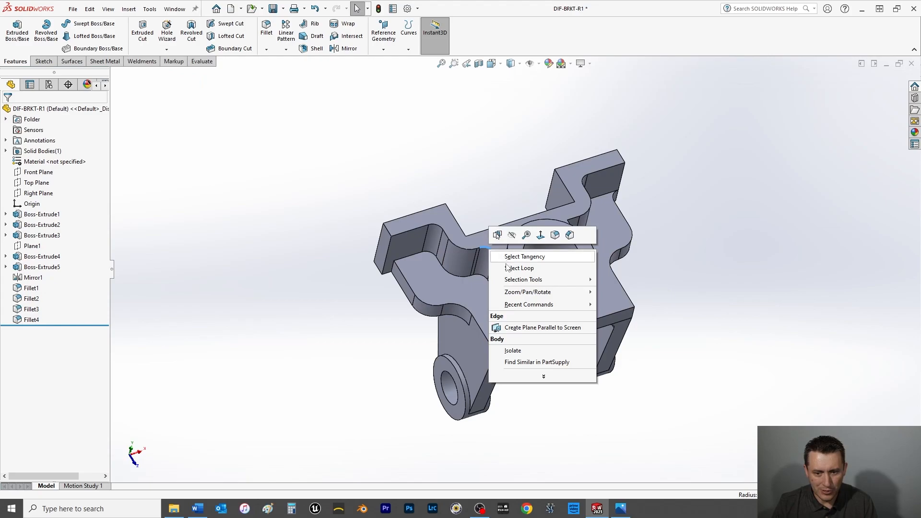
{"action": "key", "text": "Escape"}
{"action": "right_click", "coordinate": [487, 258]}
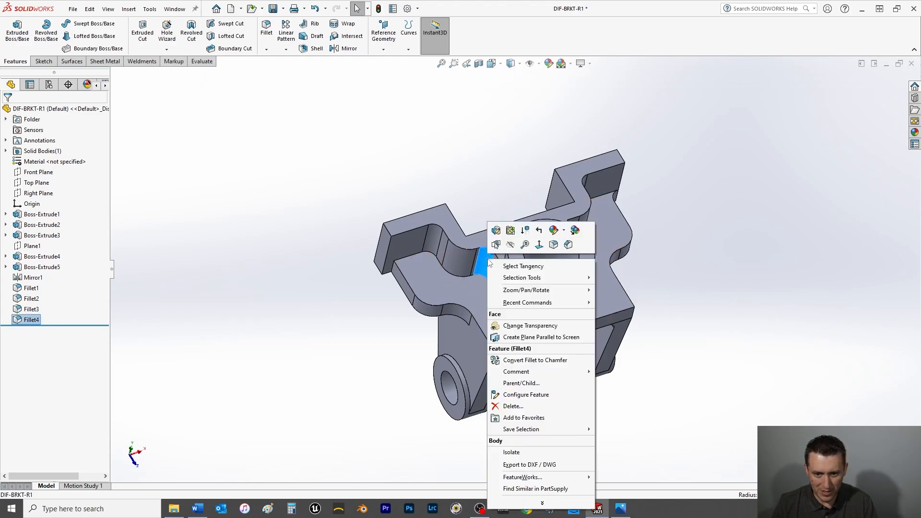
{"action": "left_click", "coordinate": [496, 231]}
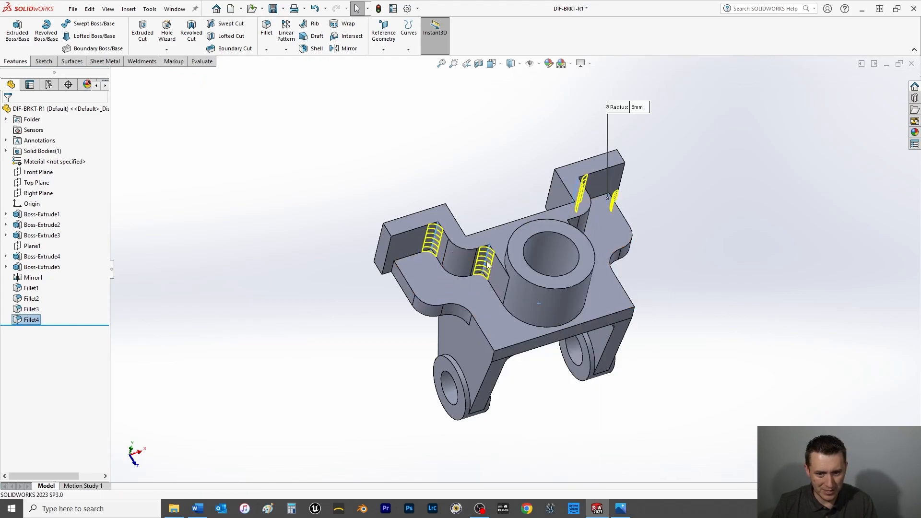
{"action": "left_click", "coordinate": [486, 259]}
{"action": "middle_click_drag", "start_coordinate": [487, 278], "coordinate": [462, 235]}
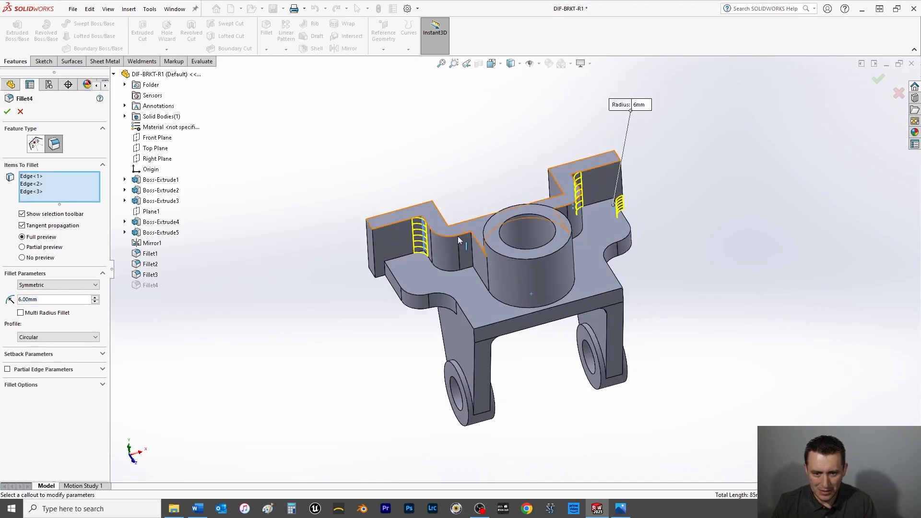
{"action": "left_click", "coordinate": [387, 269]}
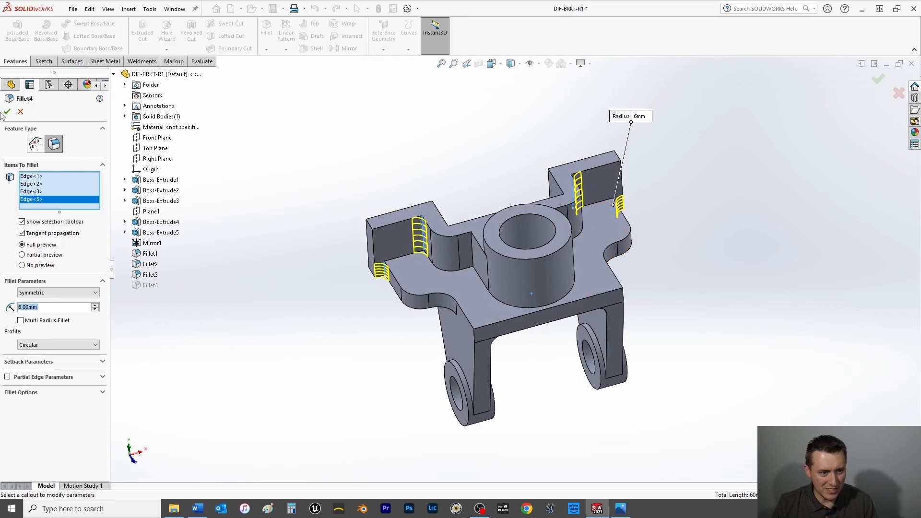
{"action": "left_click", "coordinate": [5, 112]}
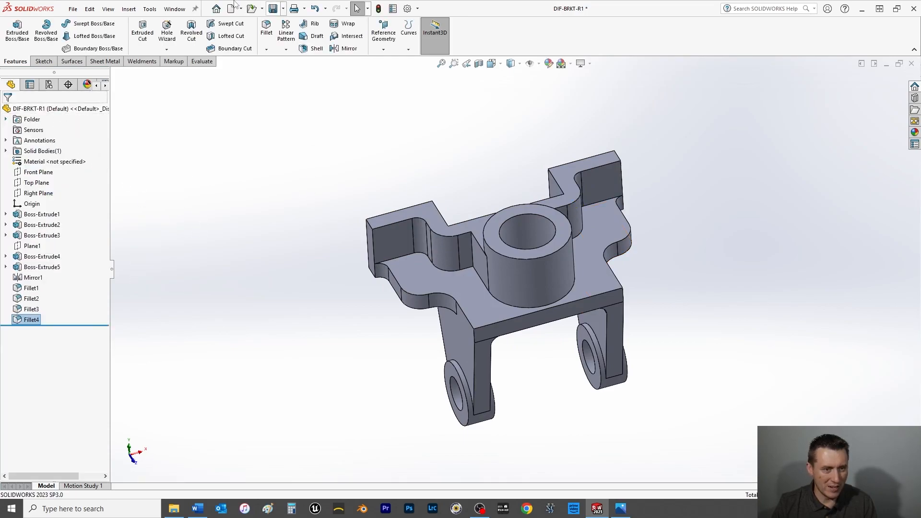
Apply a 3 mm fillet to the two vertical wall edges beside the boss and the two rear inside corners between the arms.
{"action": "left_click", "coordinate": [265, 28]}
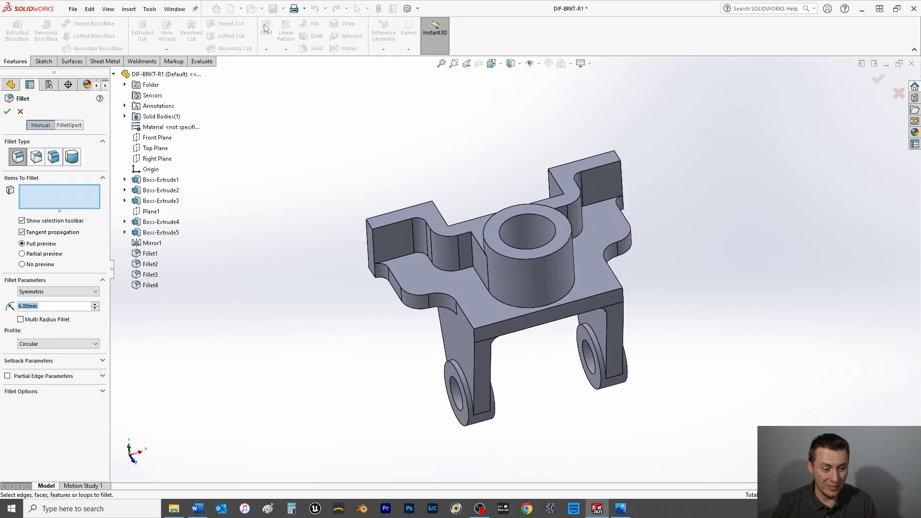
{"action": "type", "text": "3"}
{"action": "key", "text": "Return"}
{"action": "left_click", "coordinate": [469, 246]}
{"action": "middle_click_drag", "start_coordinate": [626, 263], "coordinate": [596, 286]}
{"action": "left_click", "coordinate": [547, 233]}
{"action": "middle_click_drag", "start_coordinate": [611, 261], "coordinate": [448, 311]}
{"action": "left_click", "coordinate": [591, 239]}
{"action": "left_click", "coordinate": [450, 310]}
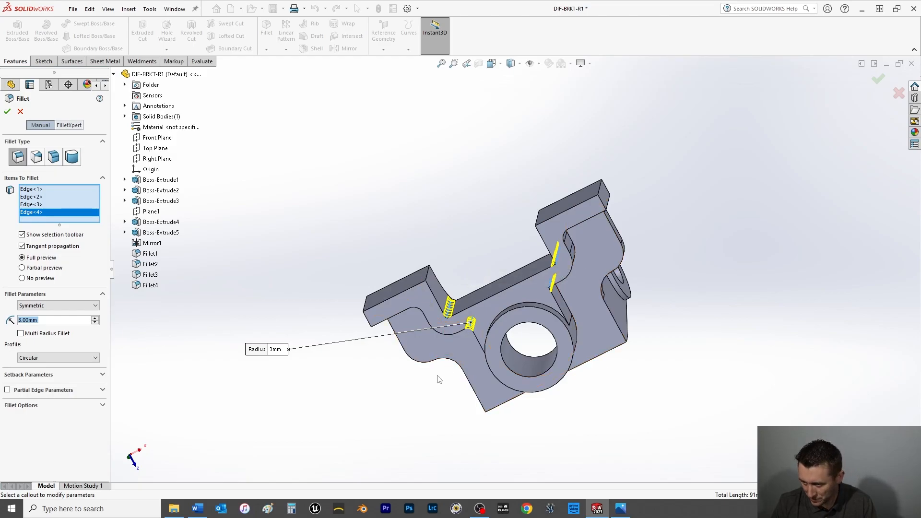
{"action": "left_click", "coordinate": [7, 111]}
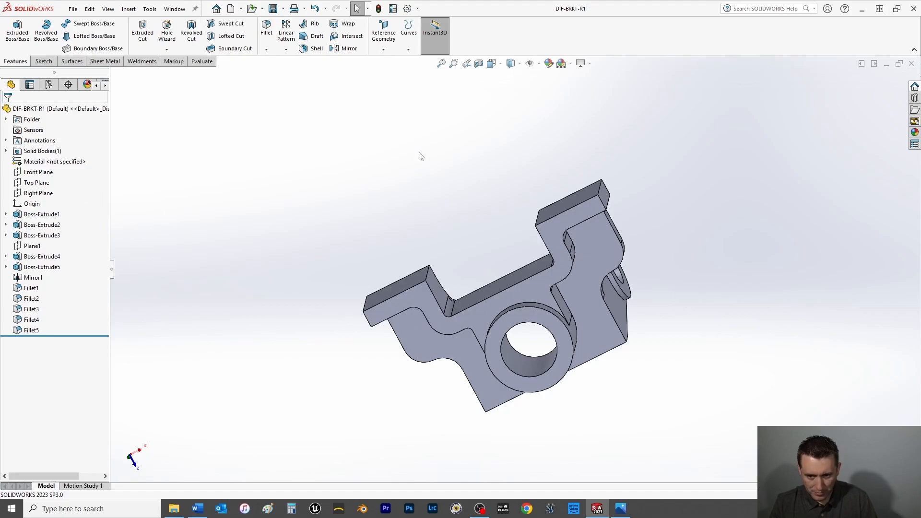
Start a sketch on the front face of the right arm's wall and draw a 45 mm vertical centerline from the origin to the boss top.
{"action": "key", "text": "space"}
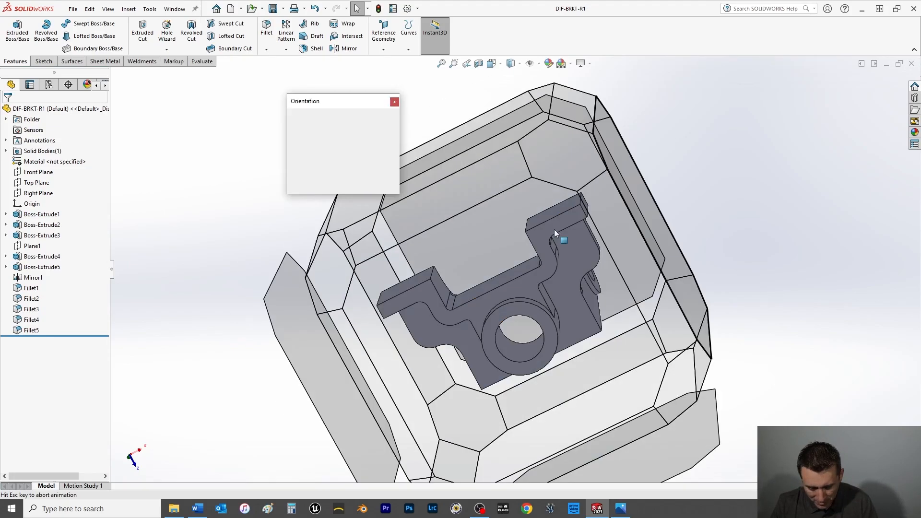
{"action": "left_click", "coordinate": [389, 133]}
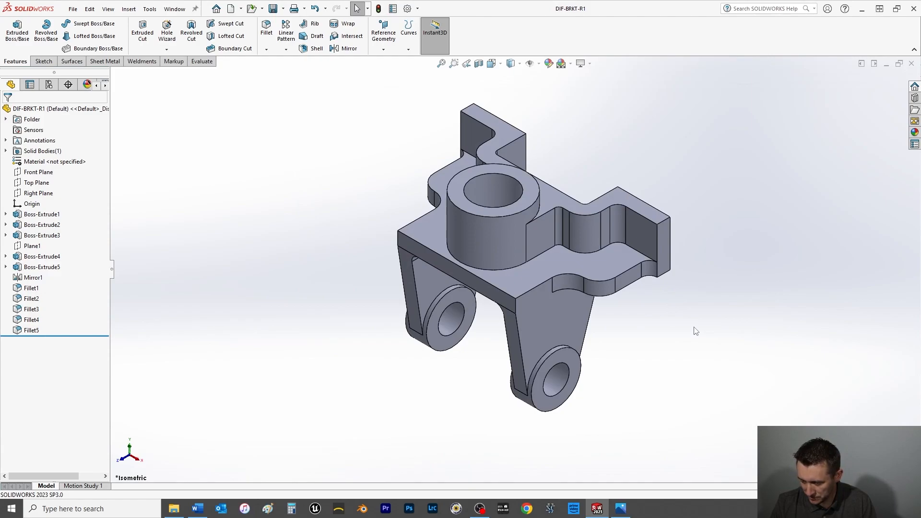
{"action": "key", "text": "space"}
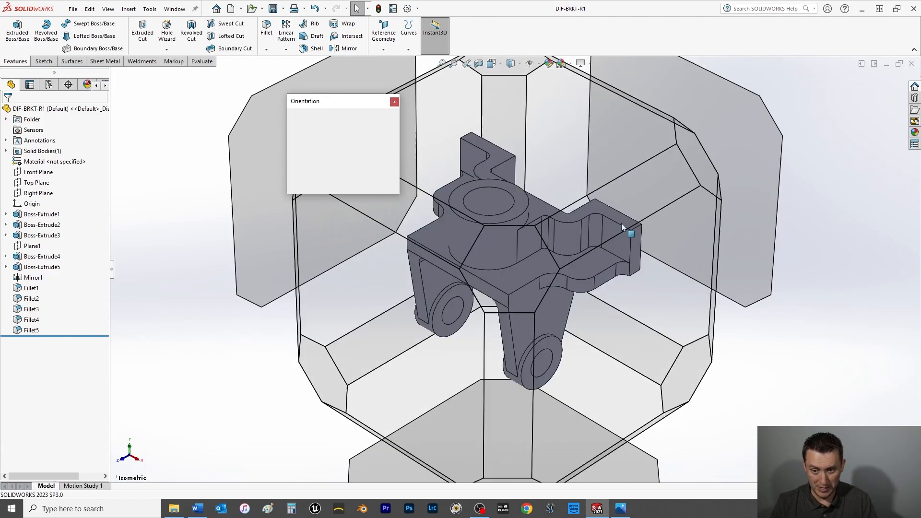
{"action": "left_click", "coordinate": [302, 150]}
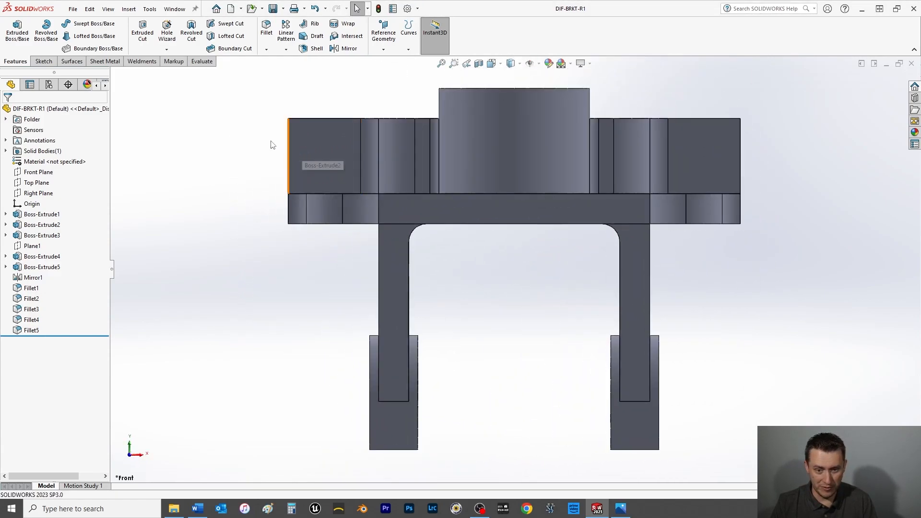
{"action": "left_click", "coordinate": [42, 62]}
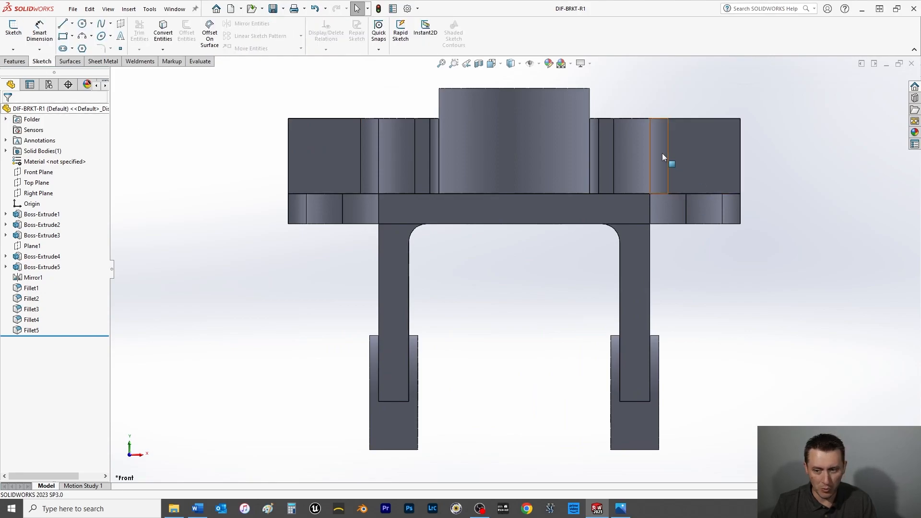
{"action": "left_click", "coordinate": [695, 145]}
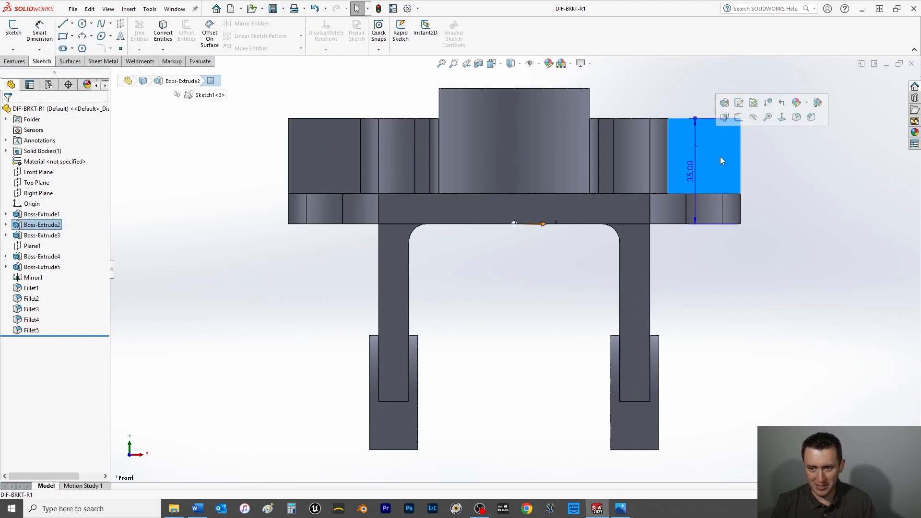
{"action": "key", "text": "ctrl+7"}
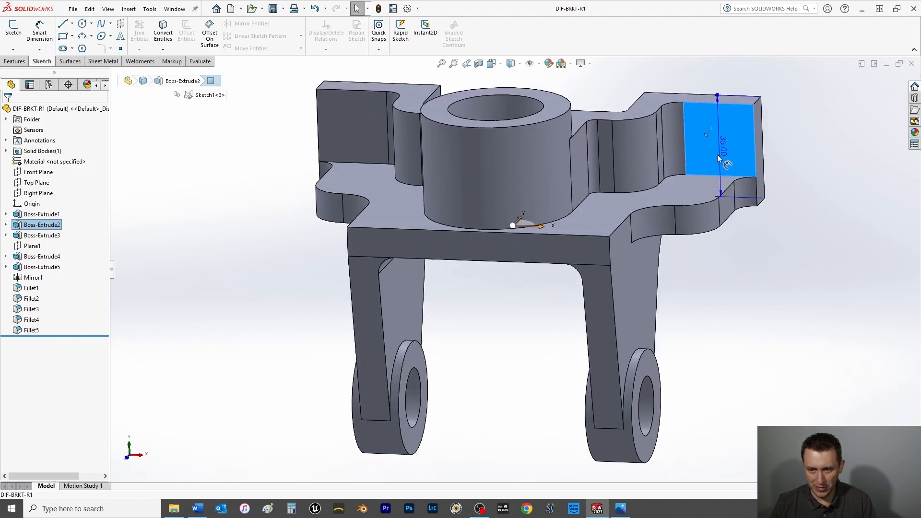
{"action": "left_click", "coordinate": [72, 24]}
{"action": "left_click", "coordinate": [82, 47]}
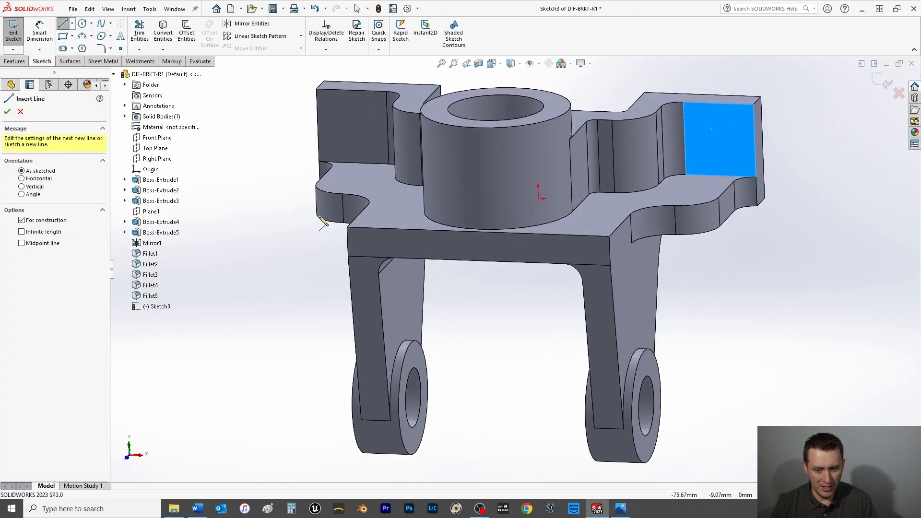
{"action": "key", "text": "ctrl+8"}
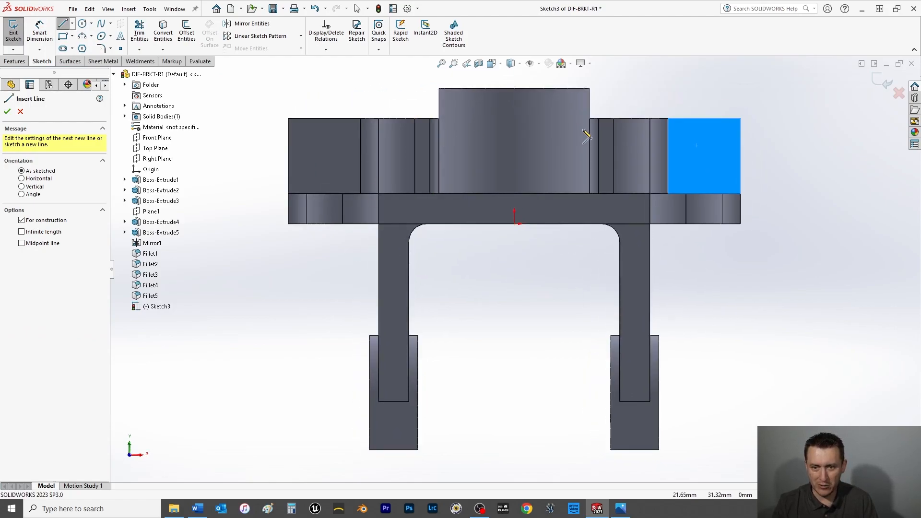
{"action": "left_click", "coordinate": [515, 223]}
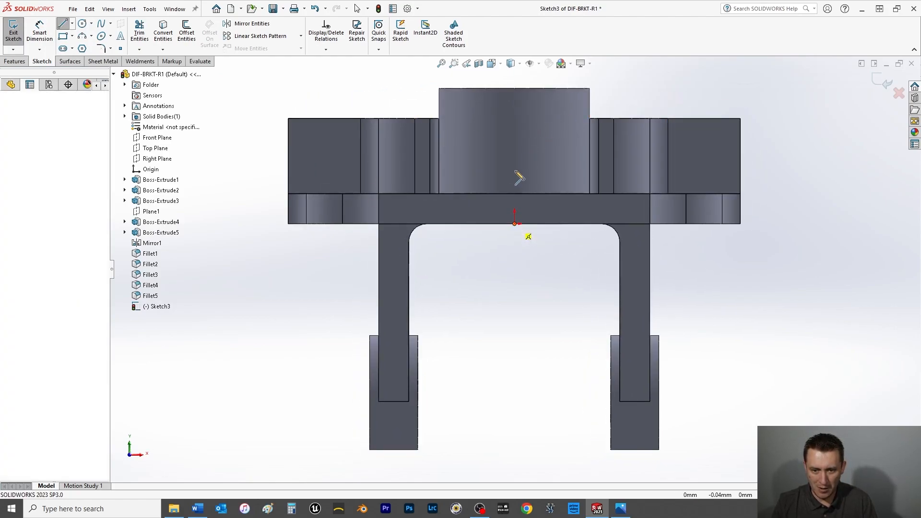
{"action": "left_click", "coordinate": [514, 87]}
{"action": "right_click", "coordinate": [696, 63]}
{"action": "left_click", "coordinate": [712, 99]}
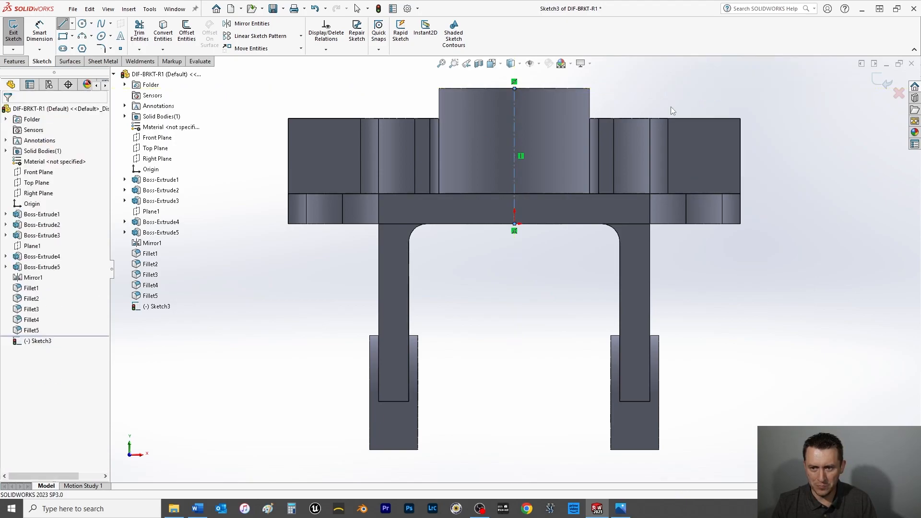
Draw a 25 mm vertical centerline across the right arm's front face from its top edge to the base's top, positioned near mid-width.
{"action": "left_click", "coordinate": [72, 23]}
{"action": "left_click", "coordinate": [81, 41]}
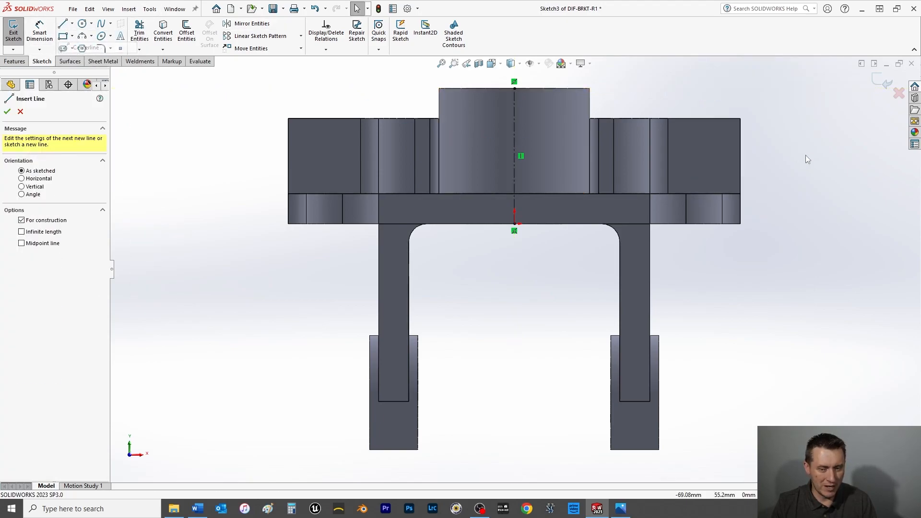
{"action": "left_click", "coordinate": [723, 119]}
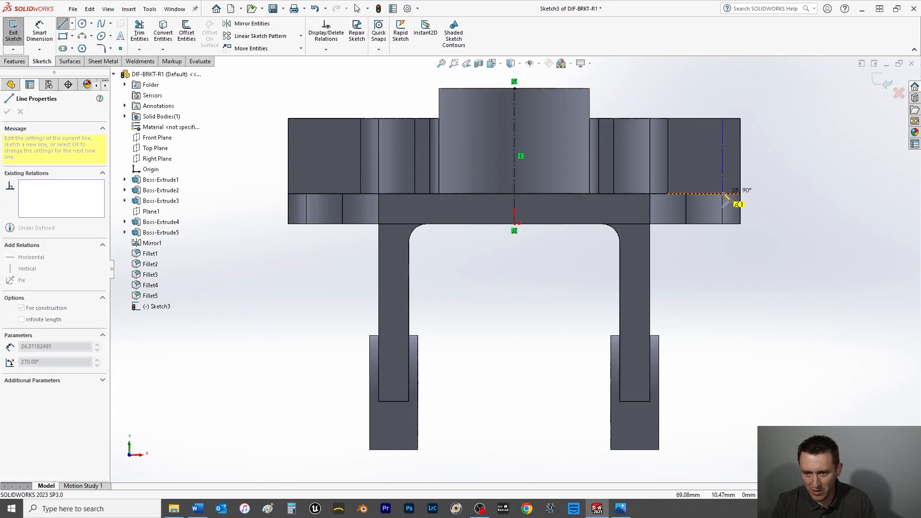
{"action": "left_click", "coordinate": [723, 194]}
{"action": "right_click", "coordinate": [774, 101]}
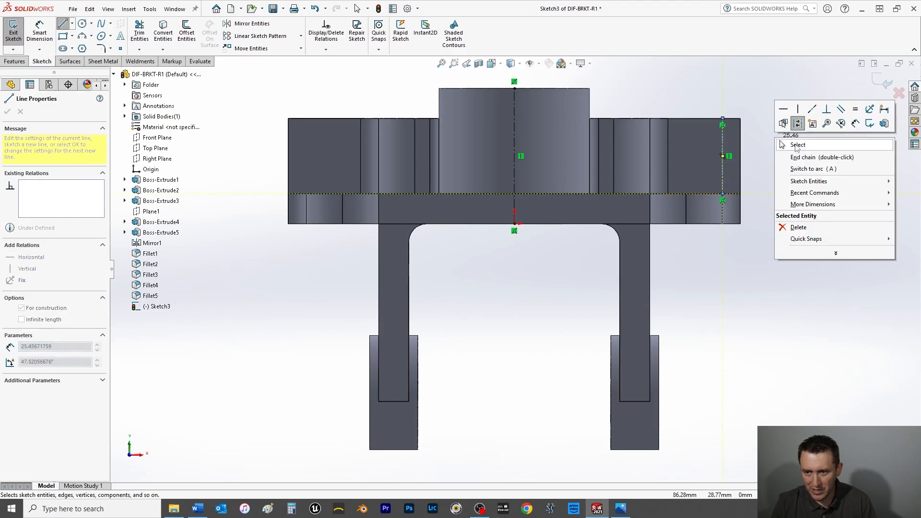
{"action": "left_click", "coordinate": [792, 137]}
{"action": "left_click_drag", "start_coordinate": [721, 187], "coordinate": [709, 180]}
Dimension the spacing between the two centerlines as 126/2 (63 mm).
{"action": "left_click", "coordinate": [39, 31]}
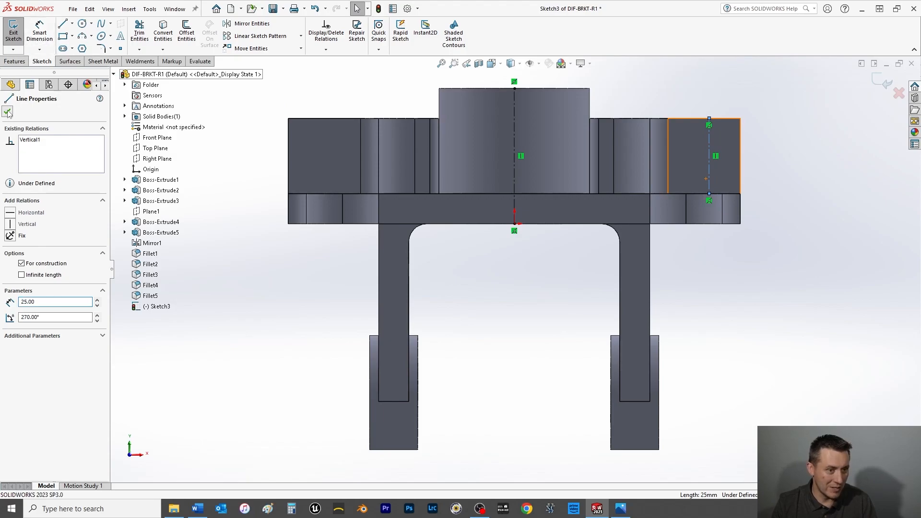
{"action": "left_click", "coordinate": [517, 141]}
{"action": "left_click", "coordinate": [709, 148]}
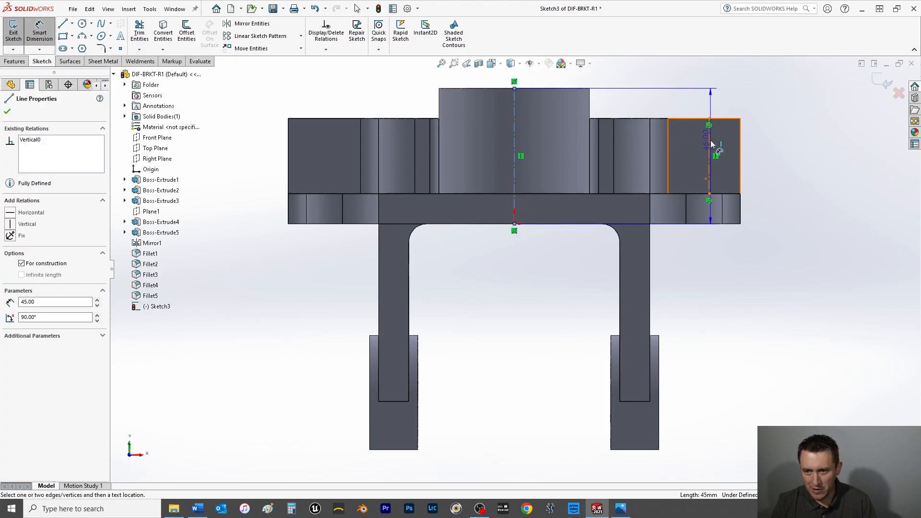
{"action": "left_click", "coordinate": [660, 86]}
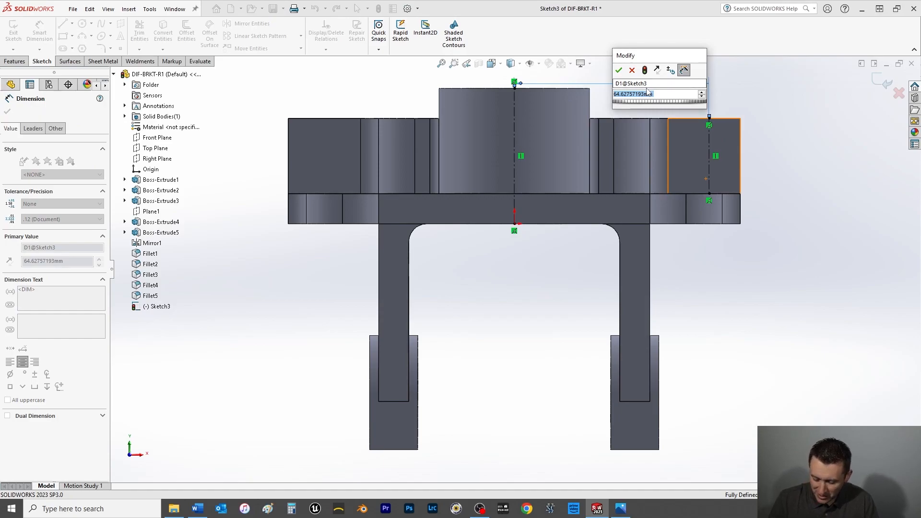
{"action": "type", "text": "126/"}
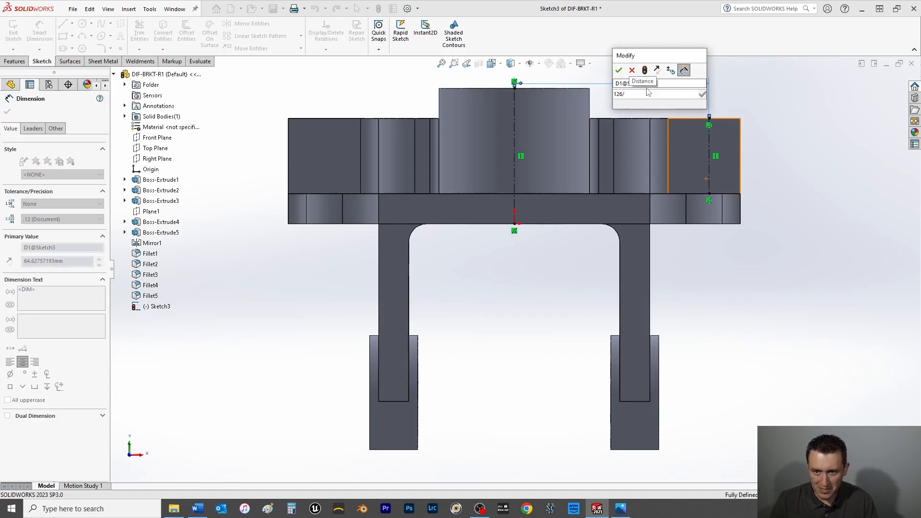
{"action": "type", "text": "2"}
{"action": "key", "text": "Return"}
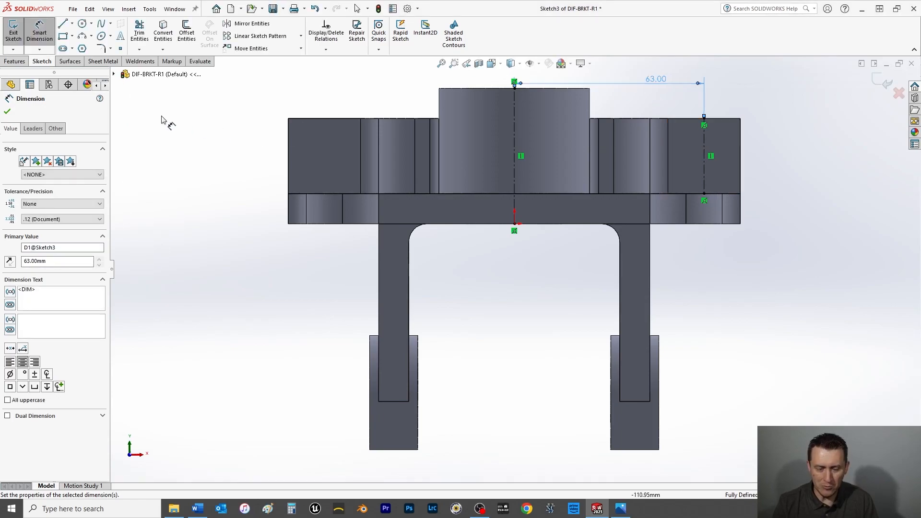
{"action": "left_click", "coordinate": [7, 112]}
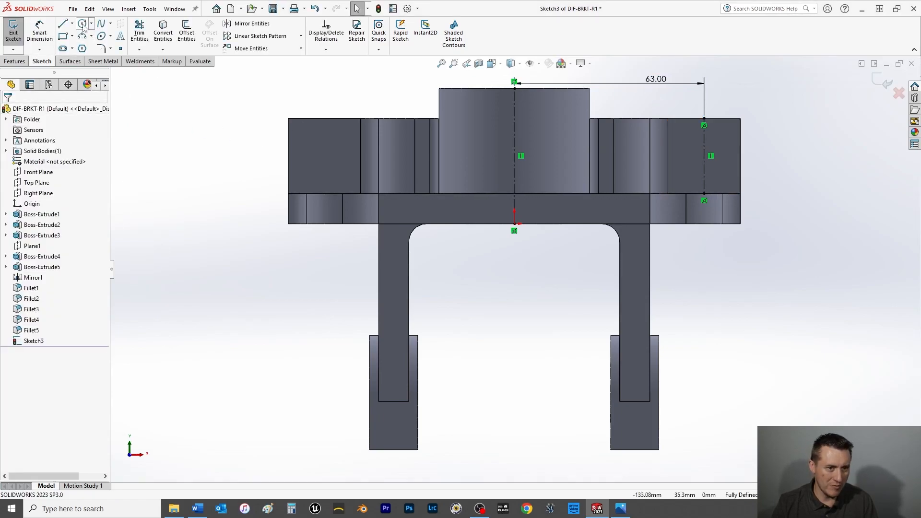
Sketch a circle of about 4.8 mm radius centered on the right arm's vertical centerline.
{"action": "left_click", "coordinate": [82, 24]}
{"action": "left_click", "coordinate": [704, 167]}
{"action": "left_click", "coordinate": [714, 176]}
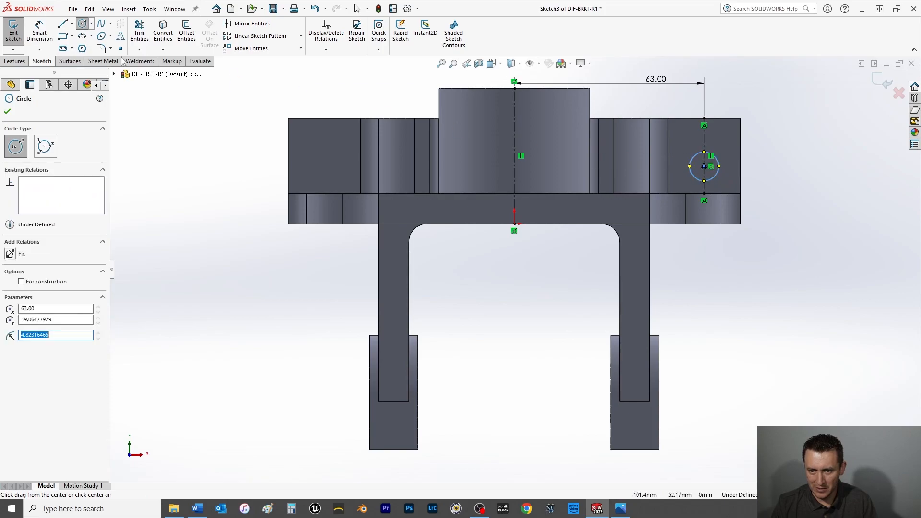
{"action": "left_click", "coordinate": [7, 112]}
Dimension the circle's center 23 mm above the bottom edge of the base.
{"action": "left_click", "coordinate": [39, 31]}
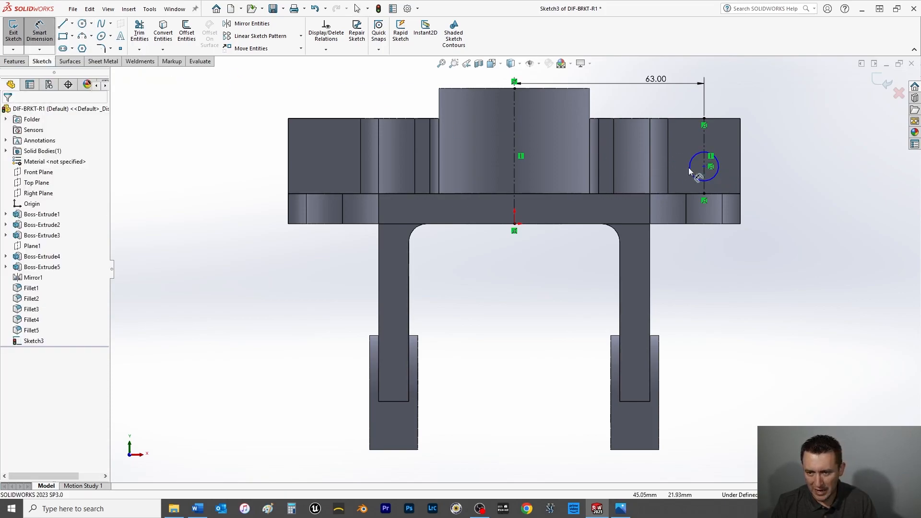
{"action": "left_click", "coordinate": [704, 166]}
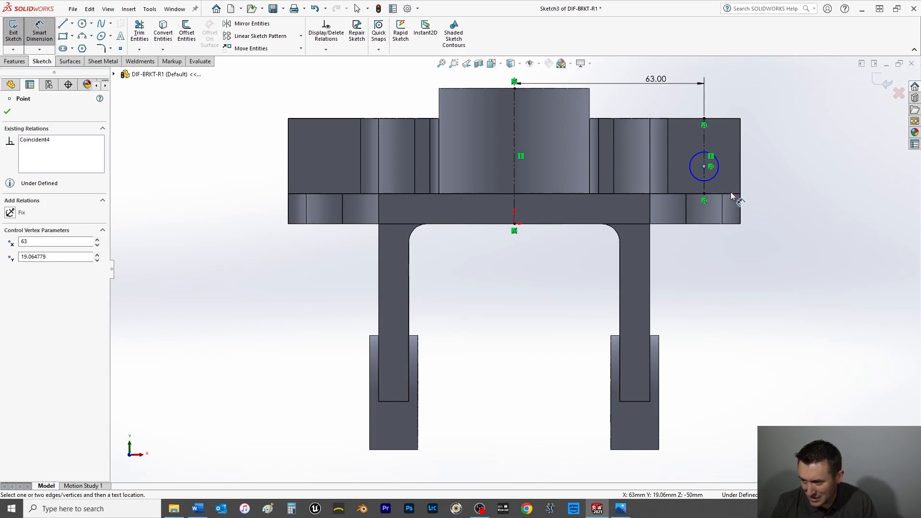
{"action": "left_click", "coordinate": [735, 225]}
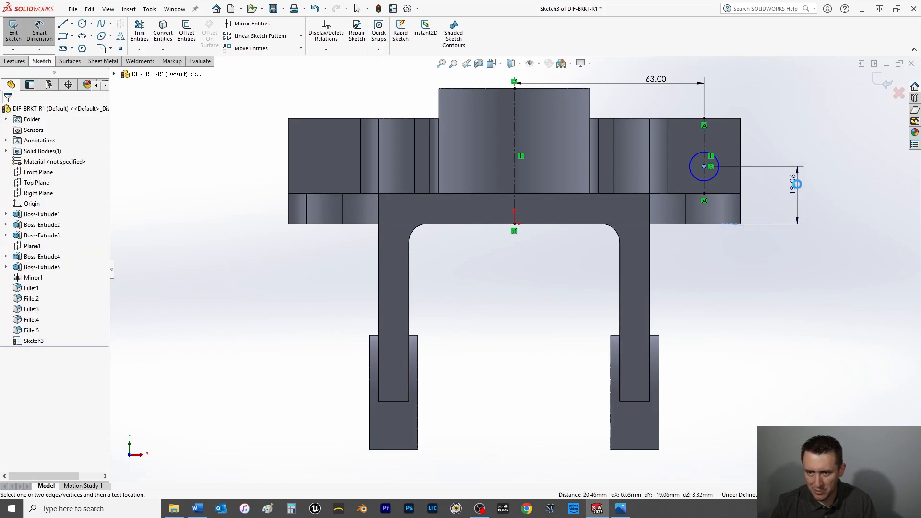
{"action": "left_click", "coordinate": [794, 198]}
{"action": "type", "text": "23"}
{"action": "key", "text": "Return"}
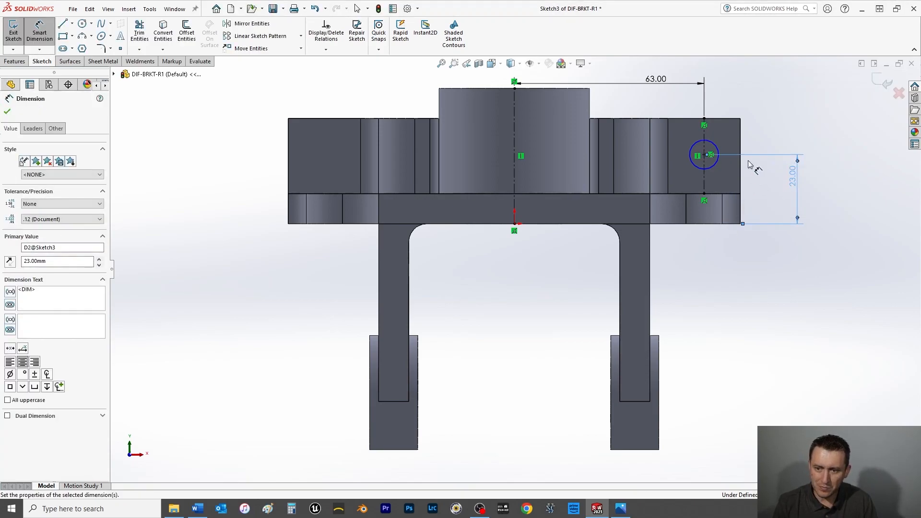
Dimension the circle on the right arm's front face with a 10 mm diameter.
{"action": "left_click", "coordinate": [715, 143]}
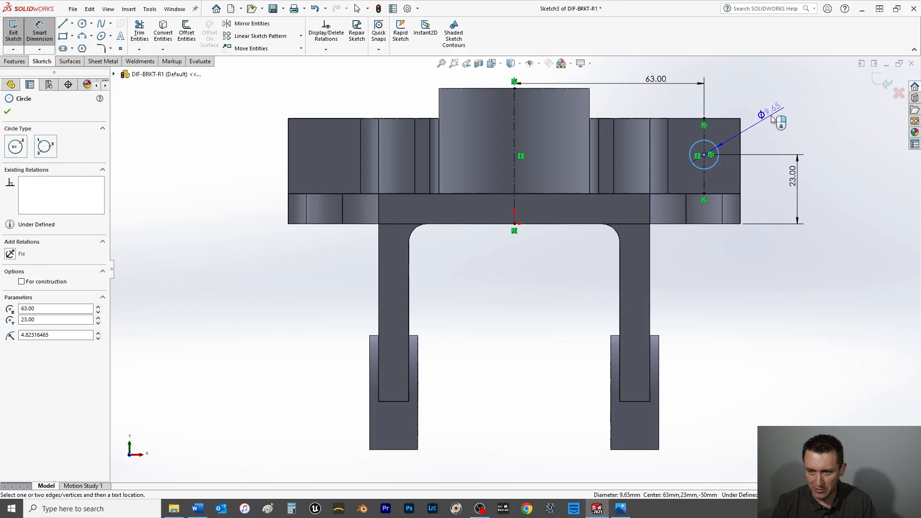
{"action": "left_click", "coordinate": [764, 117]}
{"action": "type", "text": "10"}
{"action": "key", "text": "Return"}
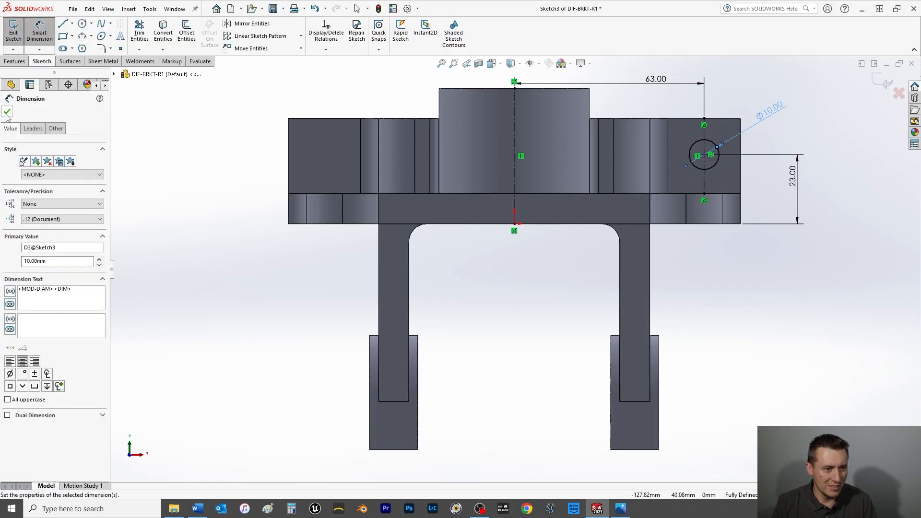
{"action": "left_click", "coordinate": [7, 113]}
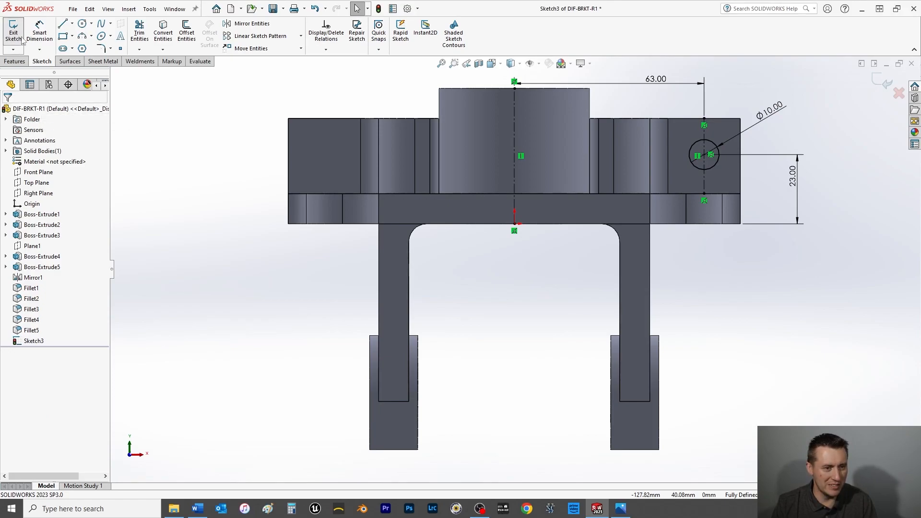
Cut-extrude the circle through the right arm using Up To Surface with the arm's rear face, and save the part.
{"action": "left_click", "coordinate": [14, 61]}
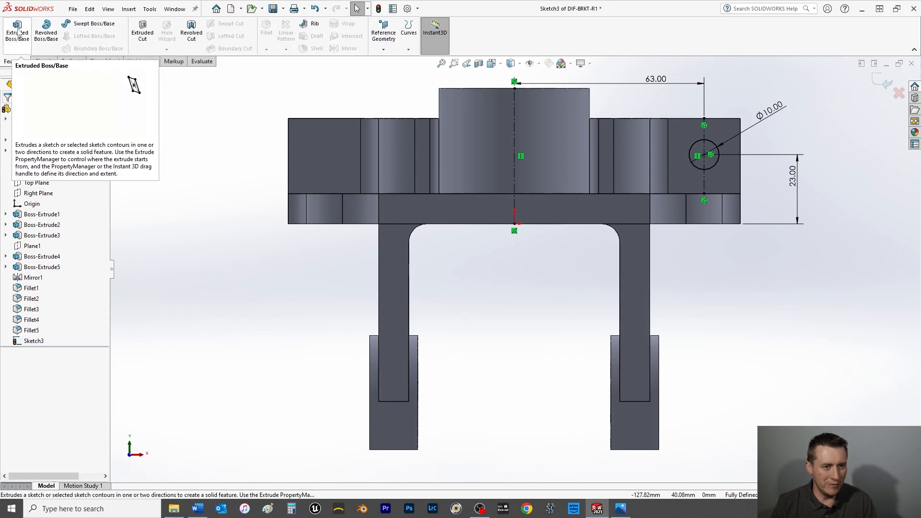
{"action": "left_click", "coordinate": [143, 34]}
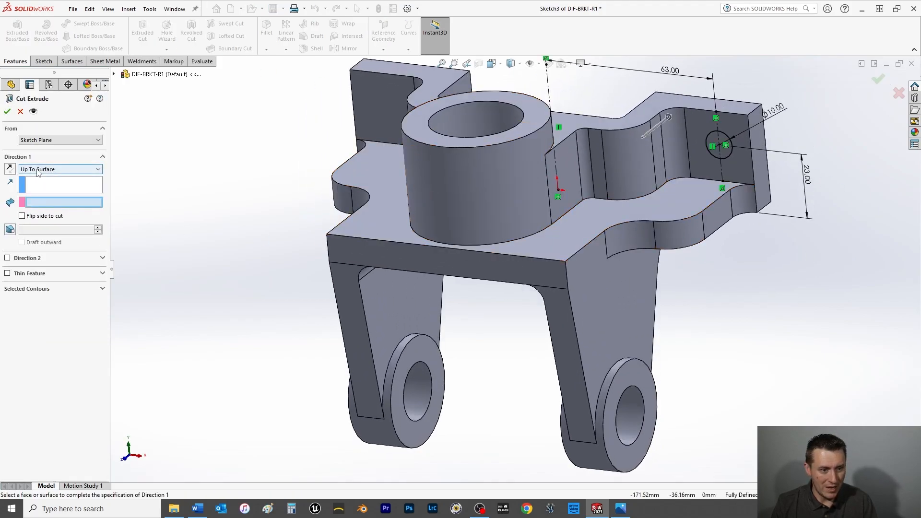
{"action": "middle_click_drag", "start_coordinate": [129, 186], "coordinate": [444, 253]}
{"action": "left_click", "coordinate": [399, 257]}
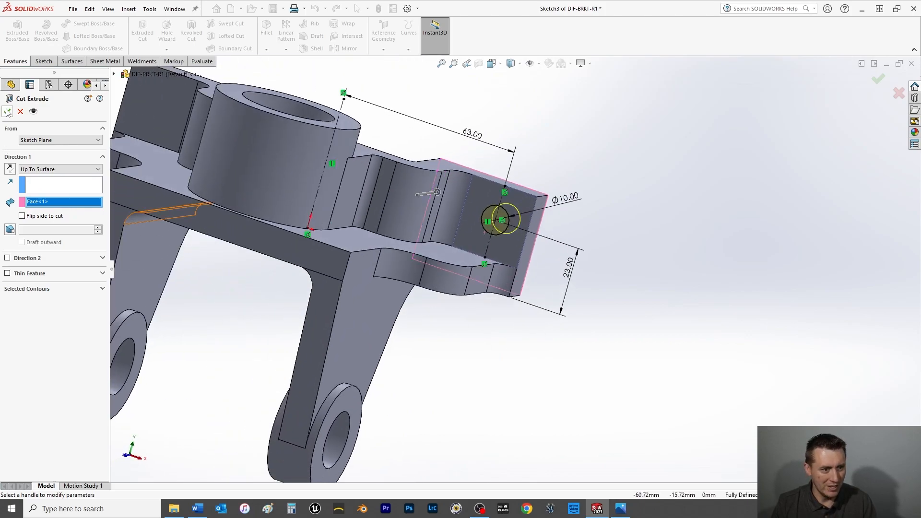
{"action": "left_click", "coordinate": [7, 111]}
{"action": "left_click", "coordinate": [591, 261]}
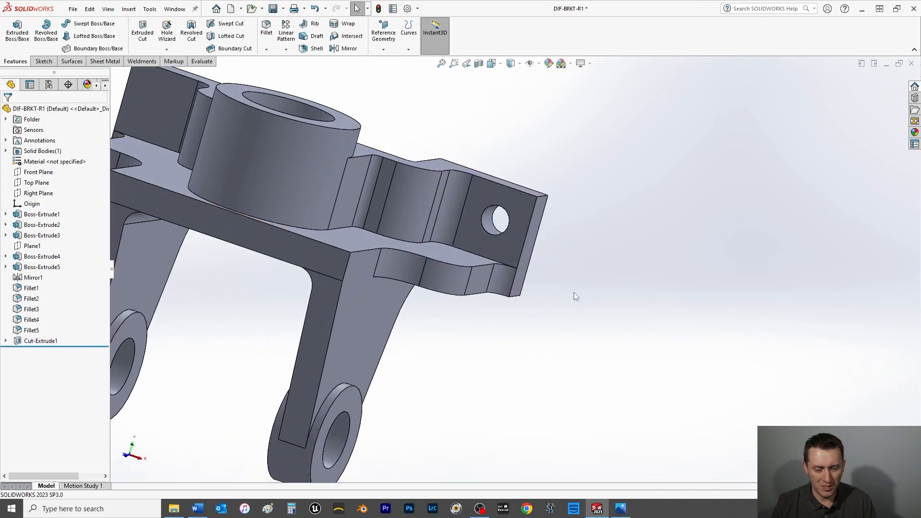
{"action": "scroll", "coordinate": [573, 294], "scroll_direction": "up", "scroll_amount": 2}
{"action": "key", "text": "ctrl+s"}
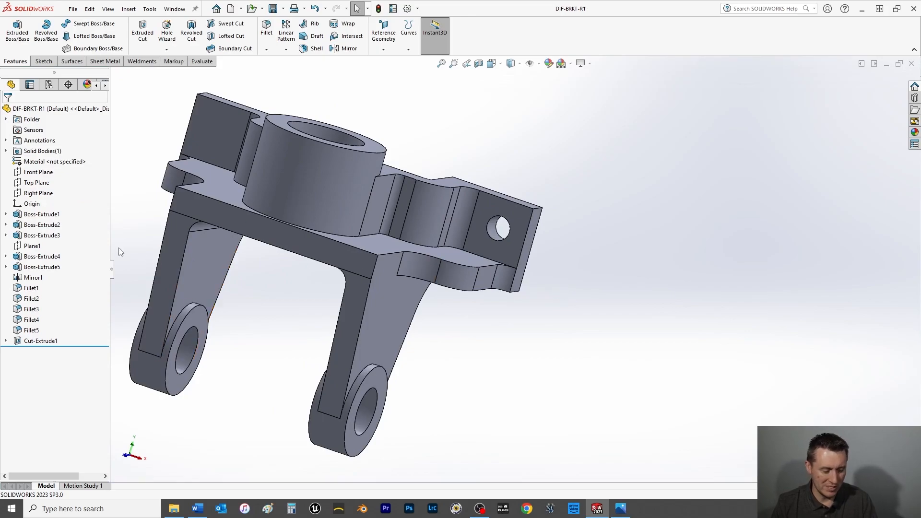
Mirror the arm's hole cut about the Right Plane onto the opposite arm and save the part.
{"action": "left_click", "coordinate": [32, 194]}
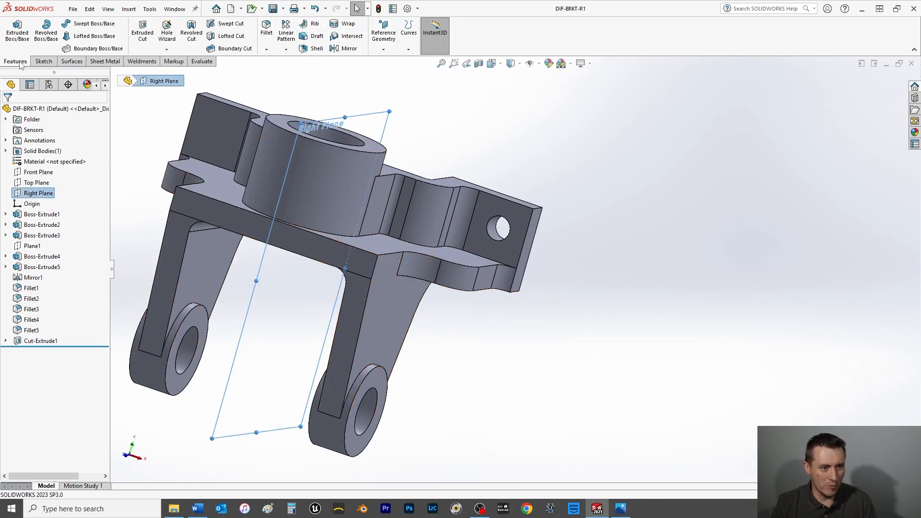
{"action": "left_click", "coordinate": [344, 48]}
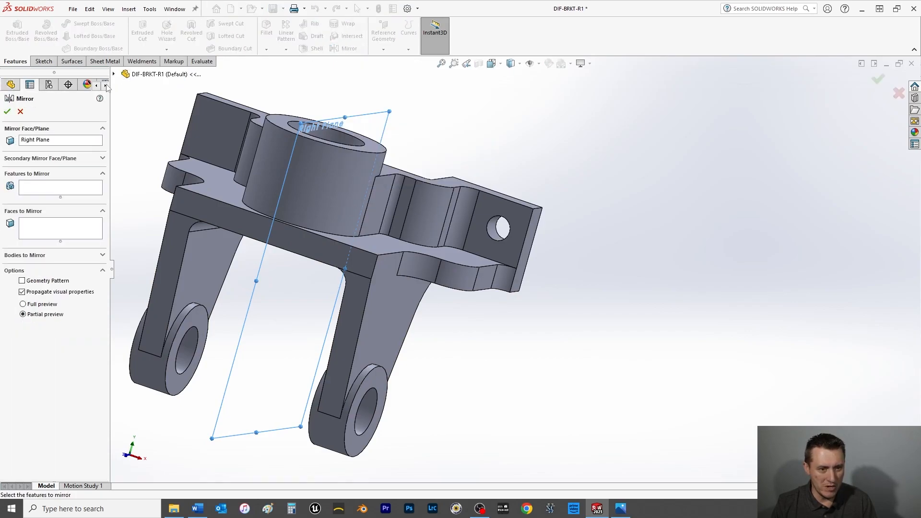
{"action": "left_click", "coordinate": [42, 188]}
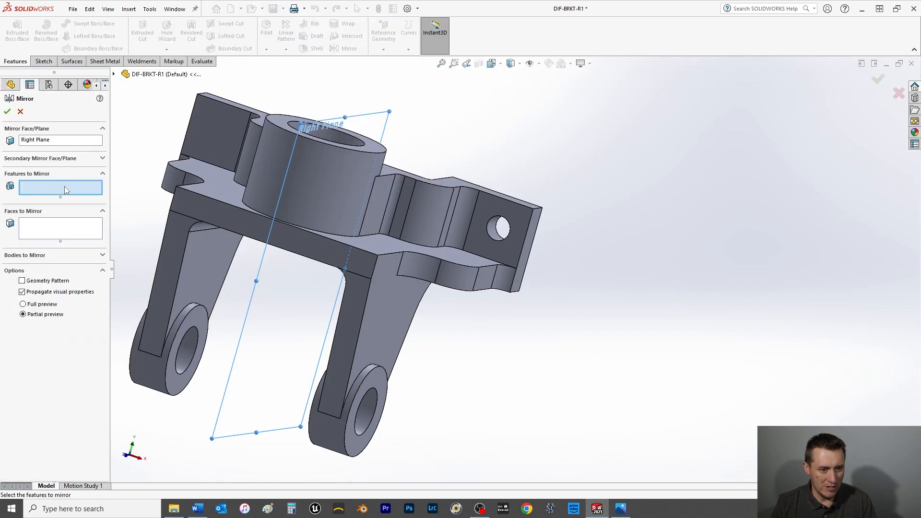
{"action": "left_click", "coordinate": [114, 74]}
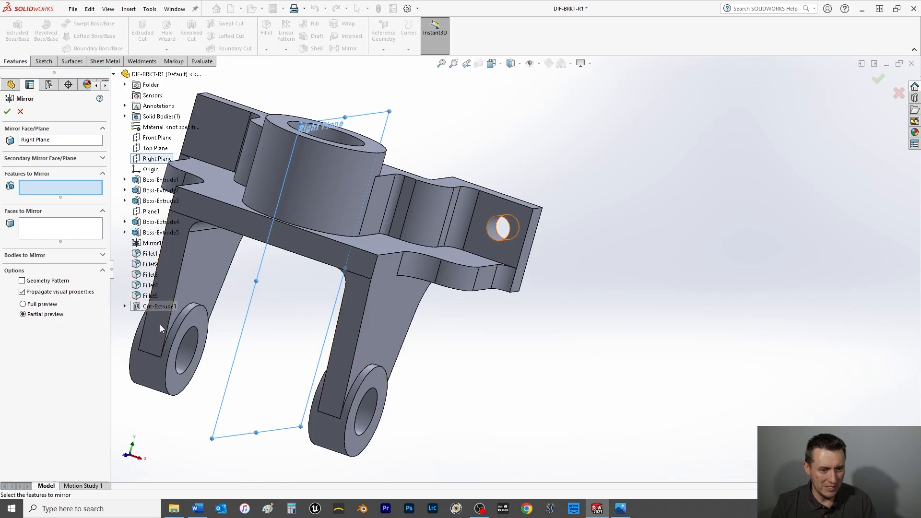
{"action": "left_click", "coordinate": [146, 309]}
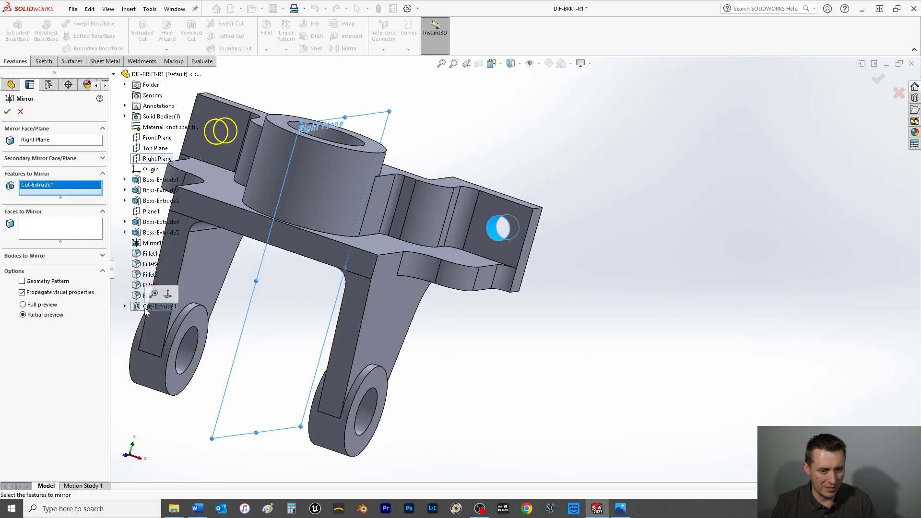
{"action": "left_click", "coordinate": [7, 111]}
{"action": "scroll", "coordinate": [468, 312], "scroll_direction": "up", "scroll_amount": 4}
{"action": "key", "text": "ctrl+s"}
Show the bracket in isometric view and assign it the Pure Silver material from Other Metals.
{"action": "key", "text": "space"}
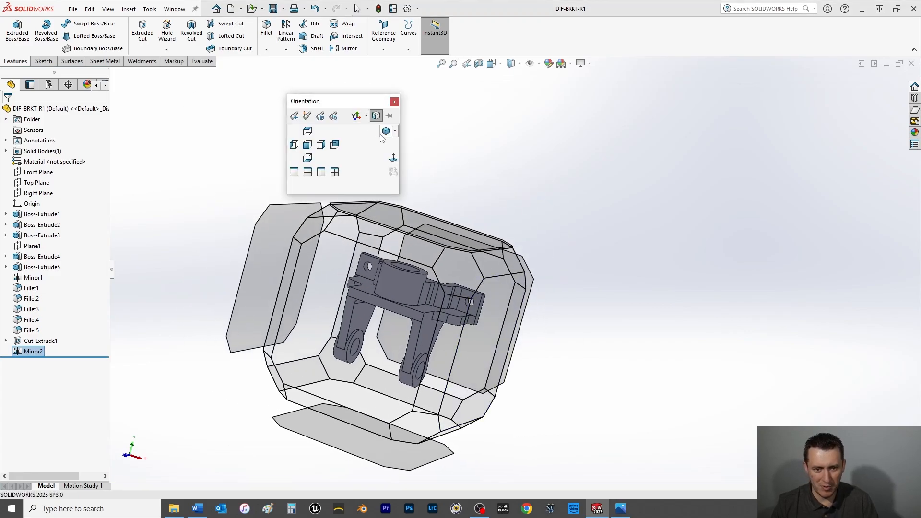
{"action": "left_click", "coordinate": [386, 132]}
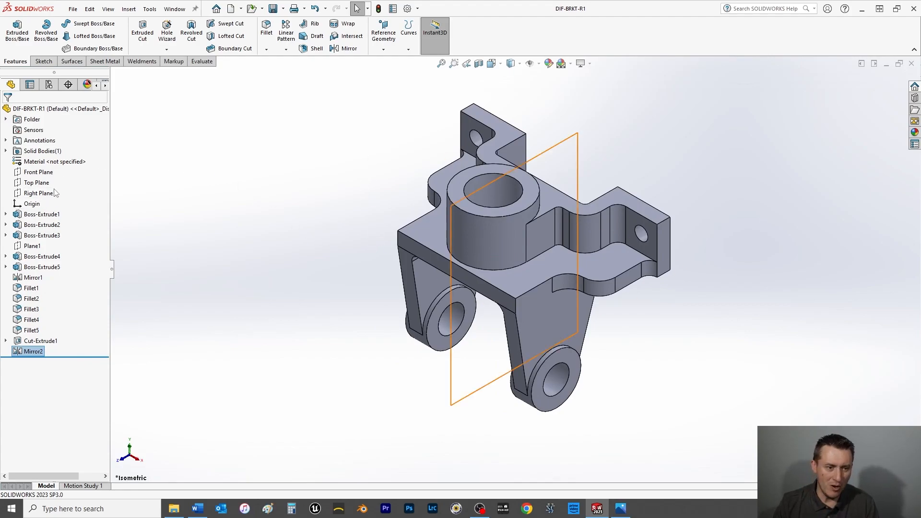
{"action": "right_click", "coordinate": [57, 165]}
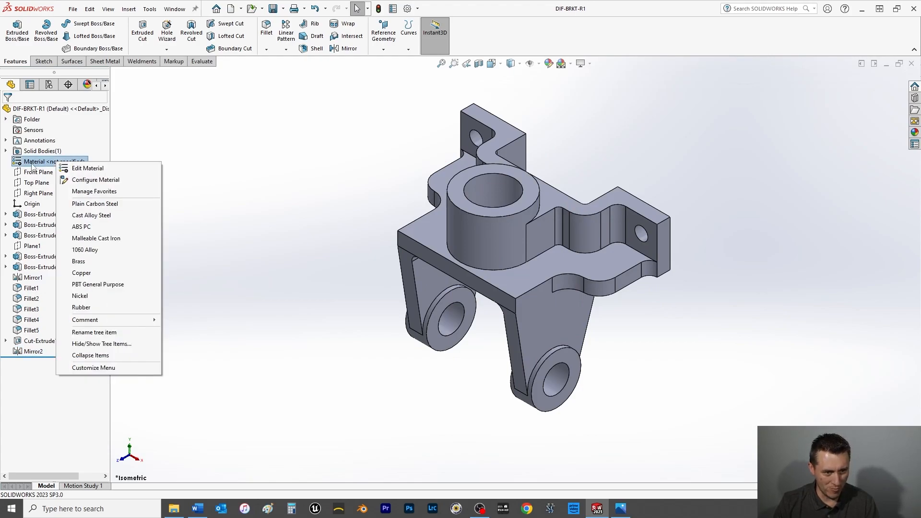
{"action": "left_click", "coordinate": [88, 168]}
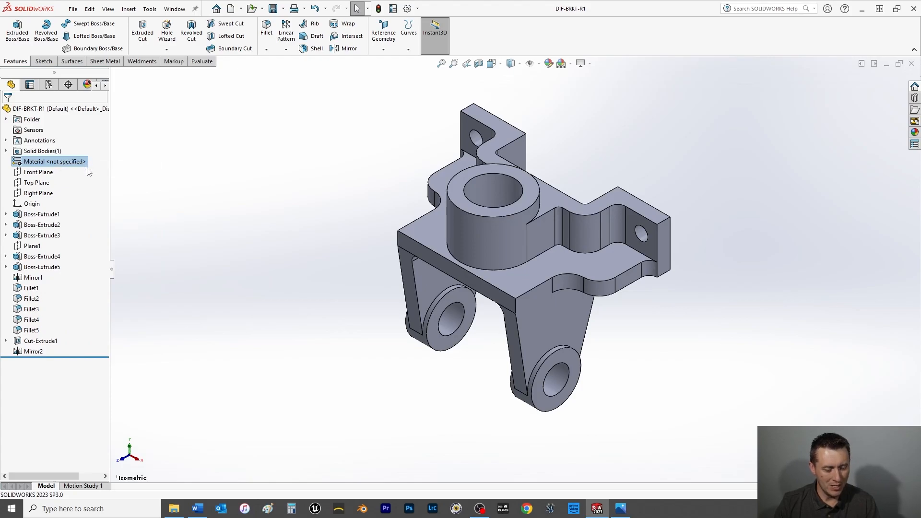
{"action": "left_click", "coordinate": [287, 163]}
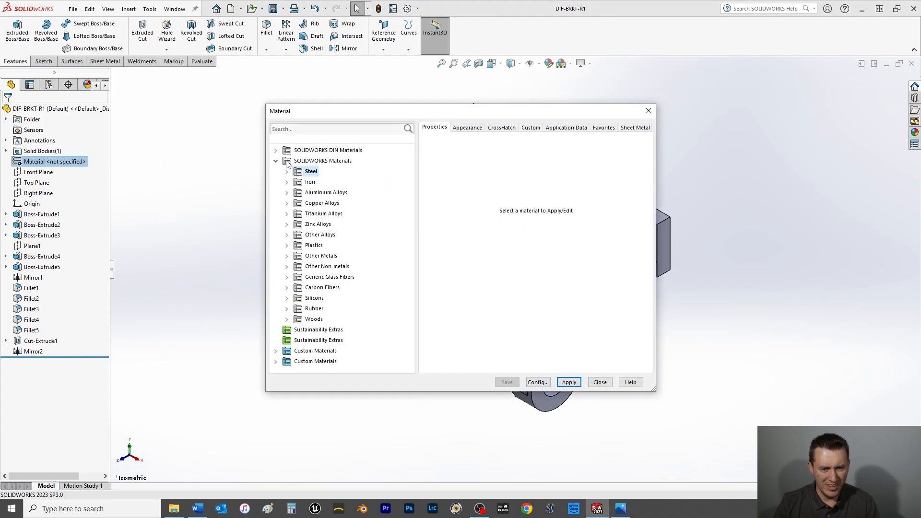
{"action": "left_click", "coordinate": [293, 257]}
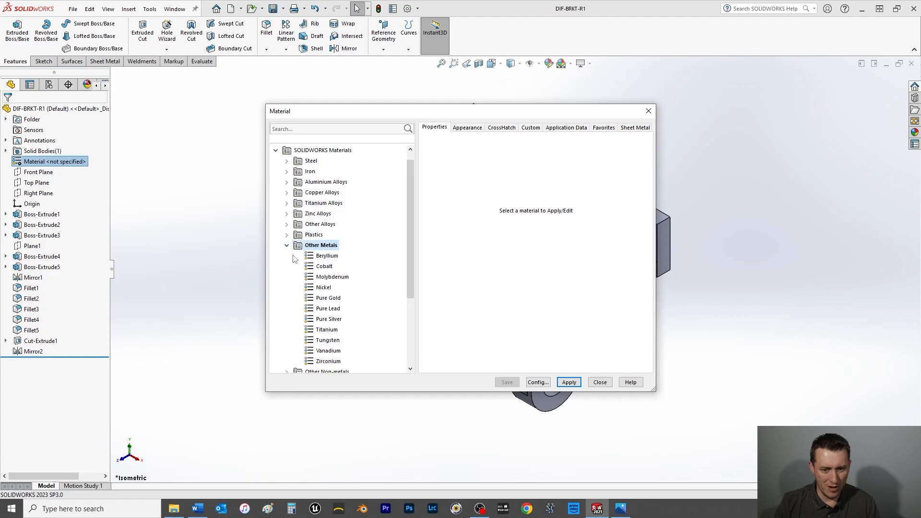
{"action": "left_click", "coordinate": [325, 320]}
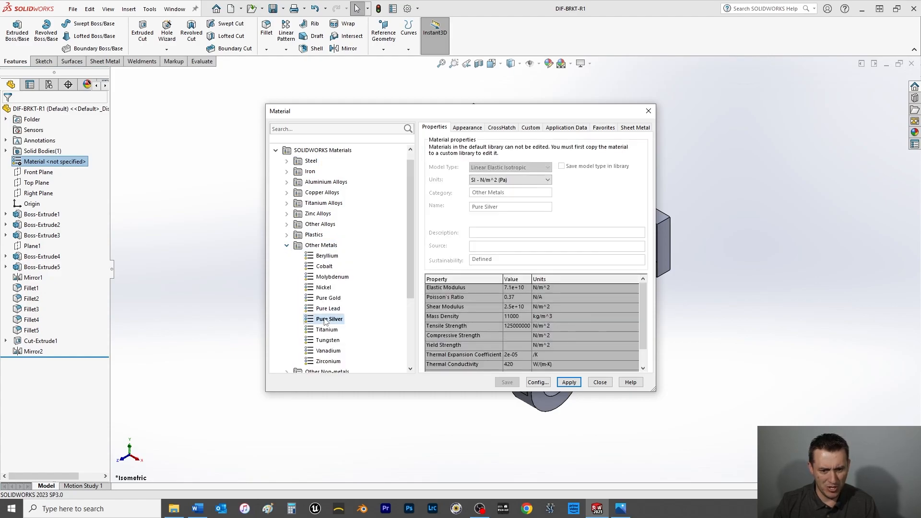
{"action": "left_click", "coordinate": [571, 383]}
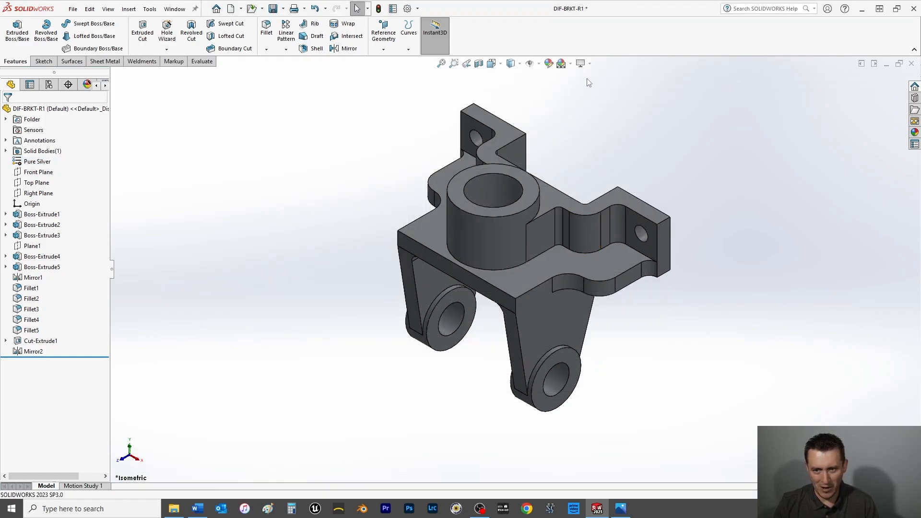
Turn on RealView Graphics for the bracket and save the part.
{"action": "left_click", "coordinate": [591, 64]}
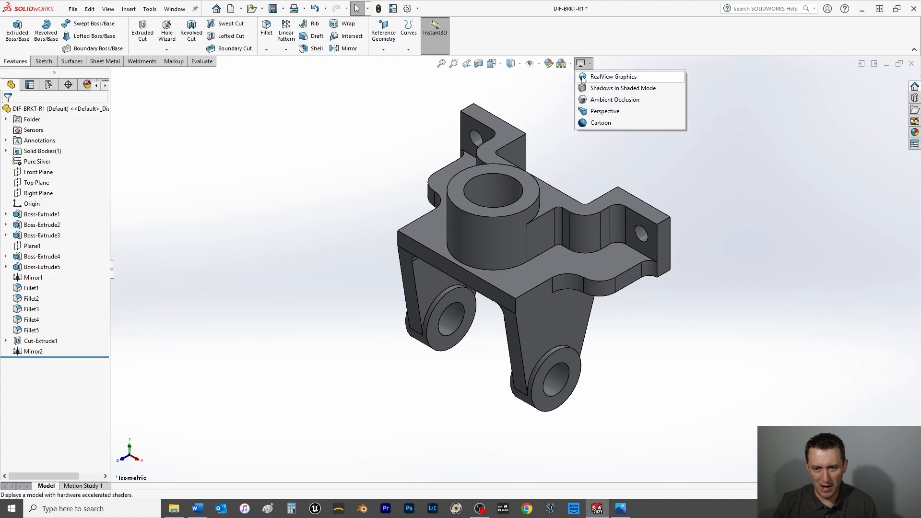
{"action": "left_click", "coordinate": [583, 78]}
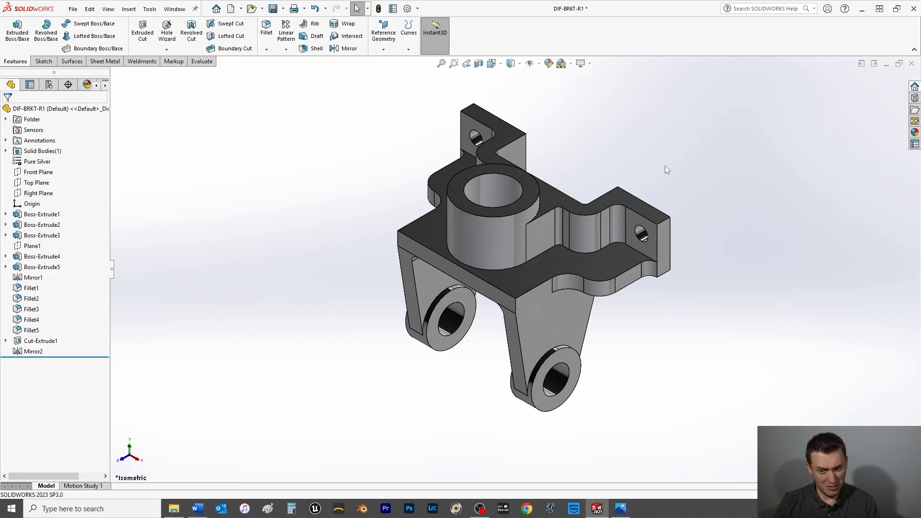
{"action": "key", "text": "ctrl+s"}
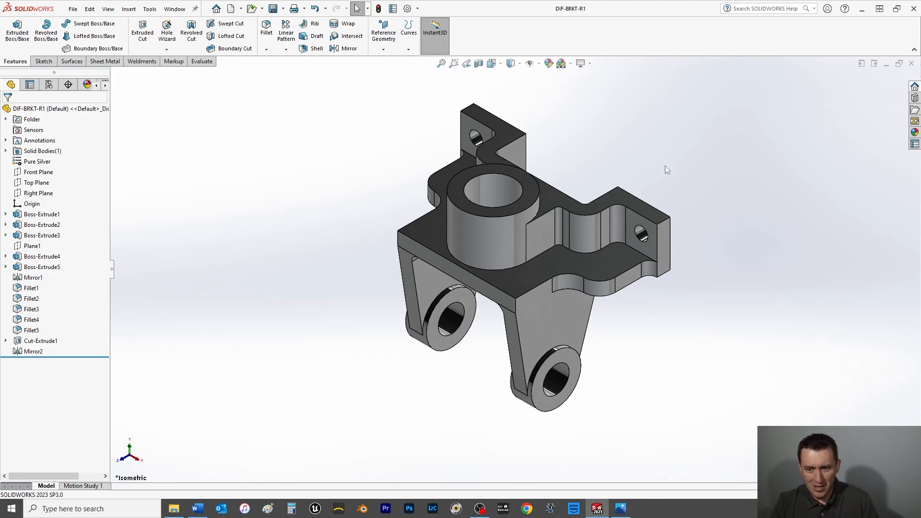